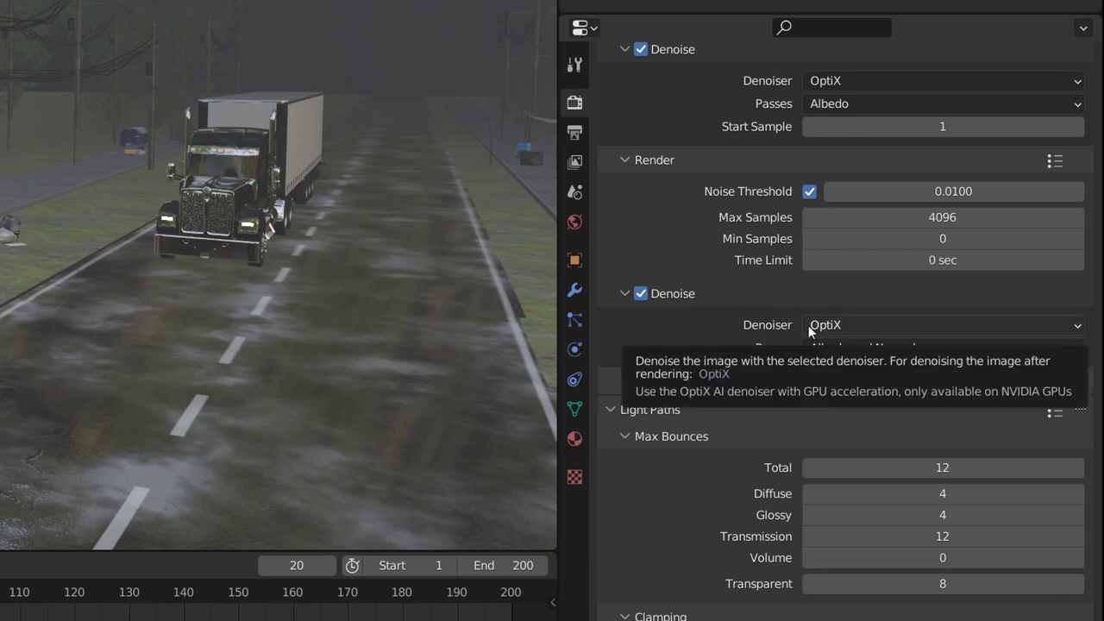
Review the light path, clamping, caustics and volume render settings, and expand the Motion Blur settings.
scroll(776, 324, down, 4)
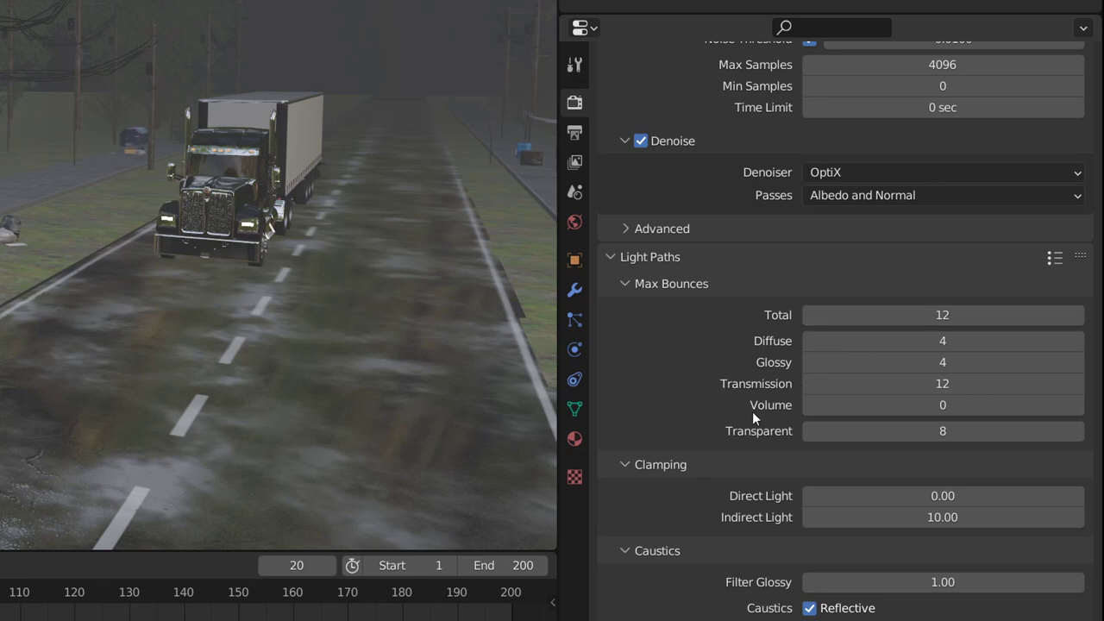
scroll(718, 466, down, 10)
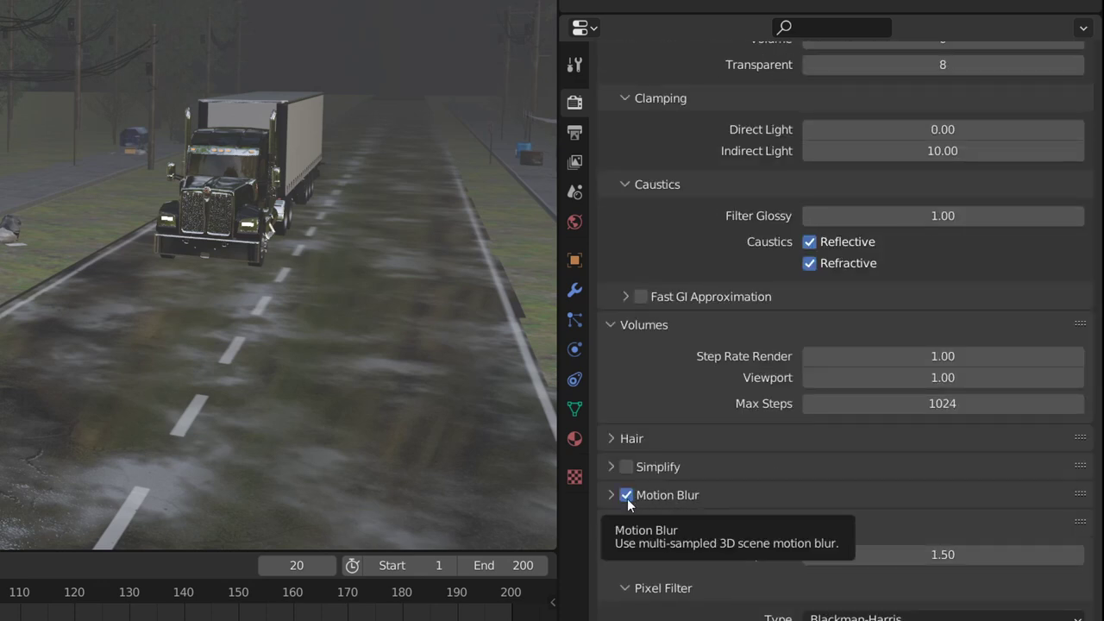
click(635, 498)
scroll(736, 305, down, 7)
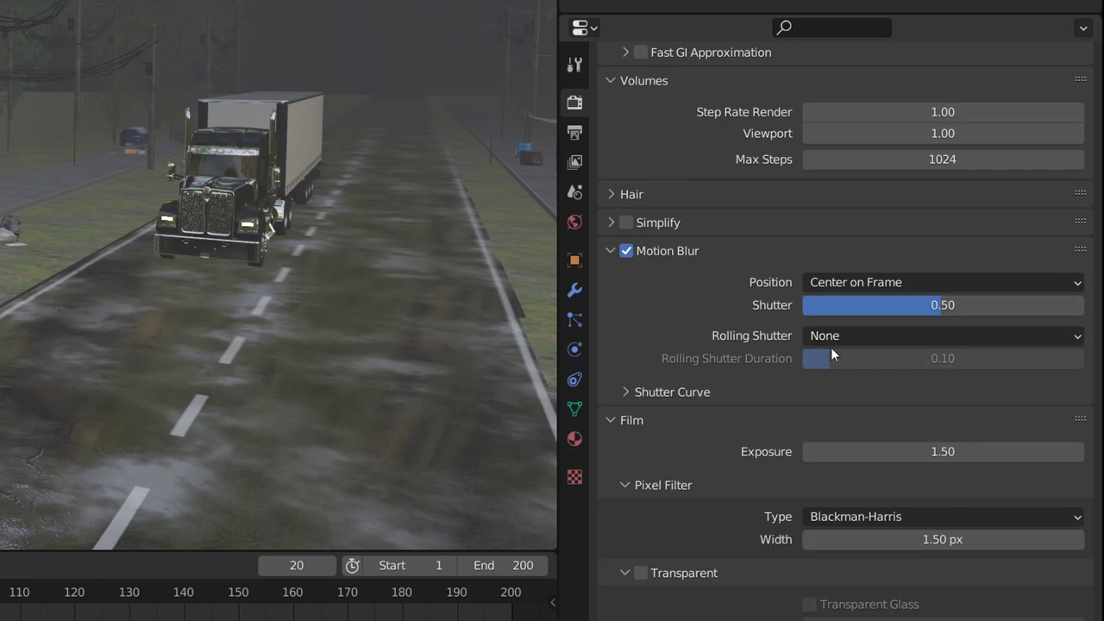
scroll(719, 397, up, 11)
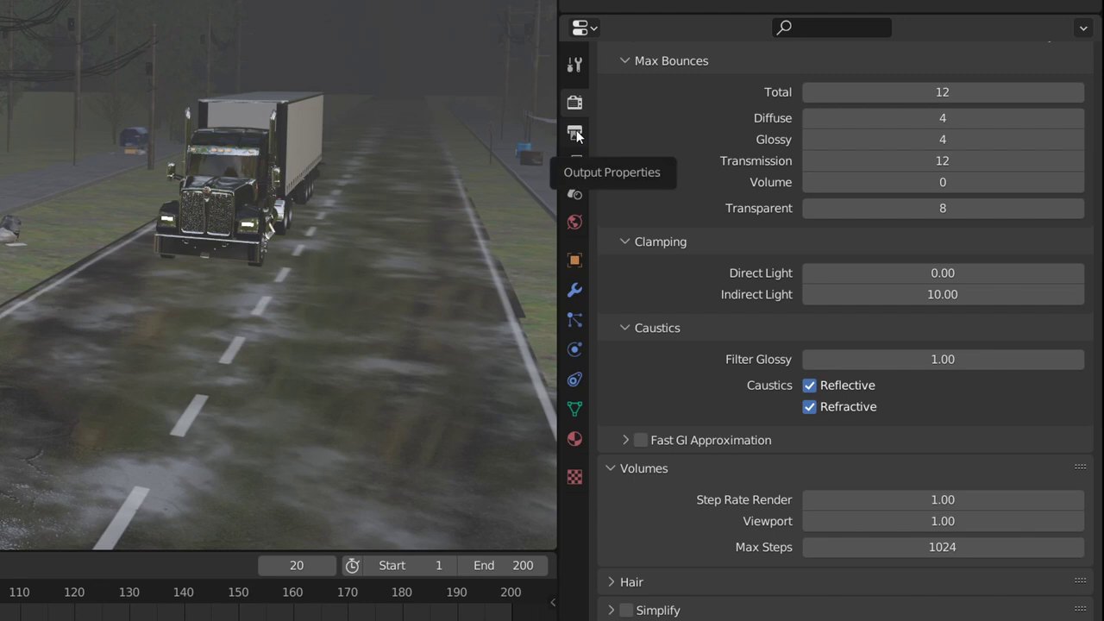
Review the scene's output properties, including resolution, frame rate, frame range, output path and file format.
click(576, 132)
scroll(729, 278, up, 3)
scroll(729, 278, up, 1)
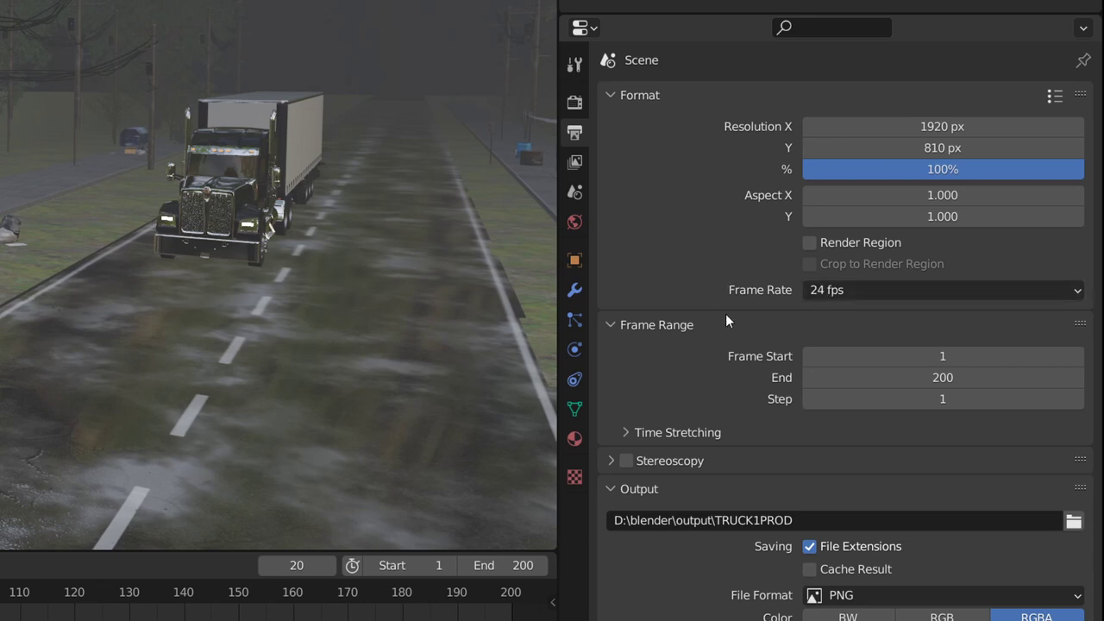
scroll(728, 345, down, 3)
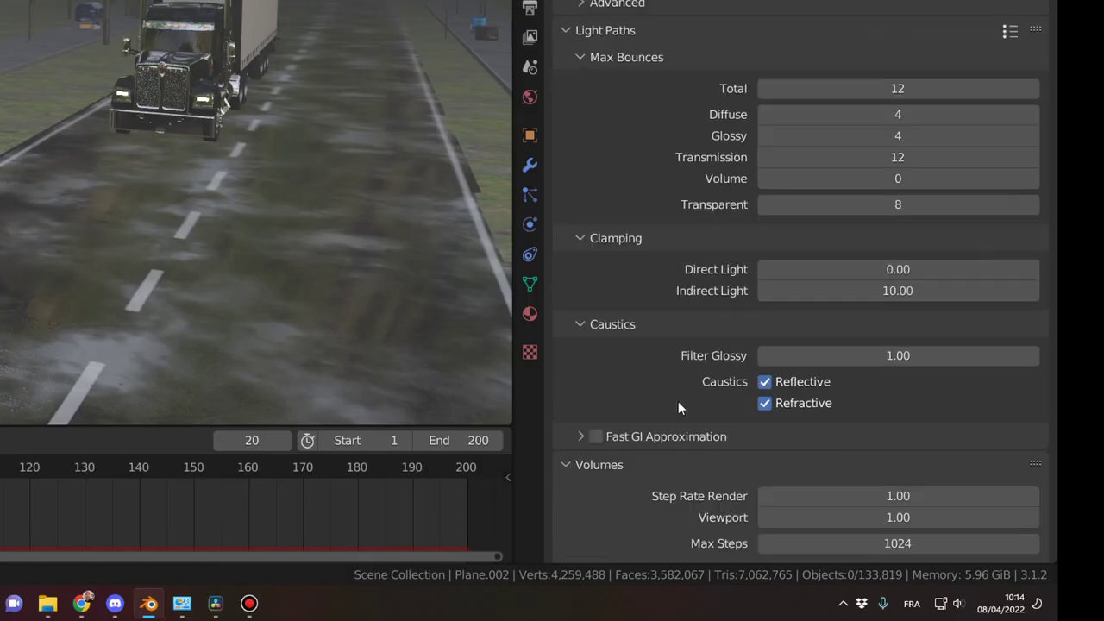
Examine the film and performance render settings and expand the Color Management settings.
scroll(673, 401, down, 20)
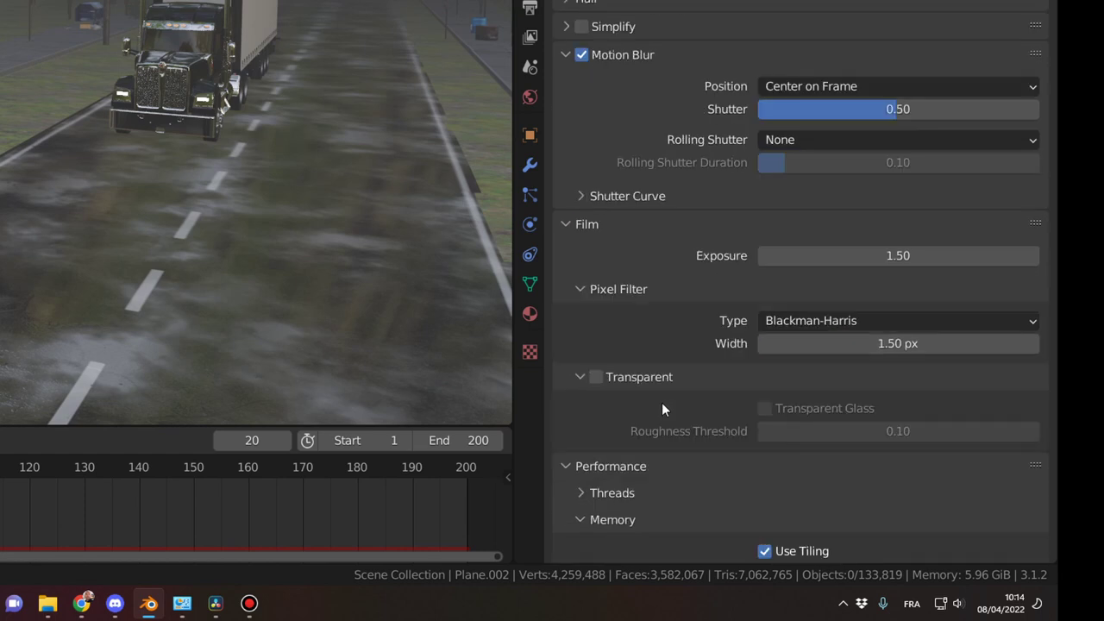
click(565, 549)
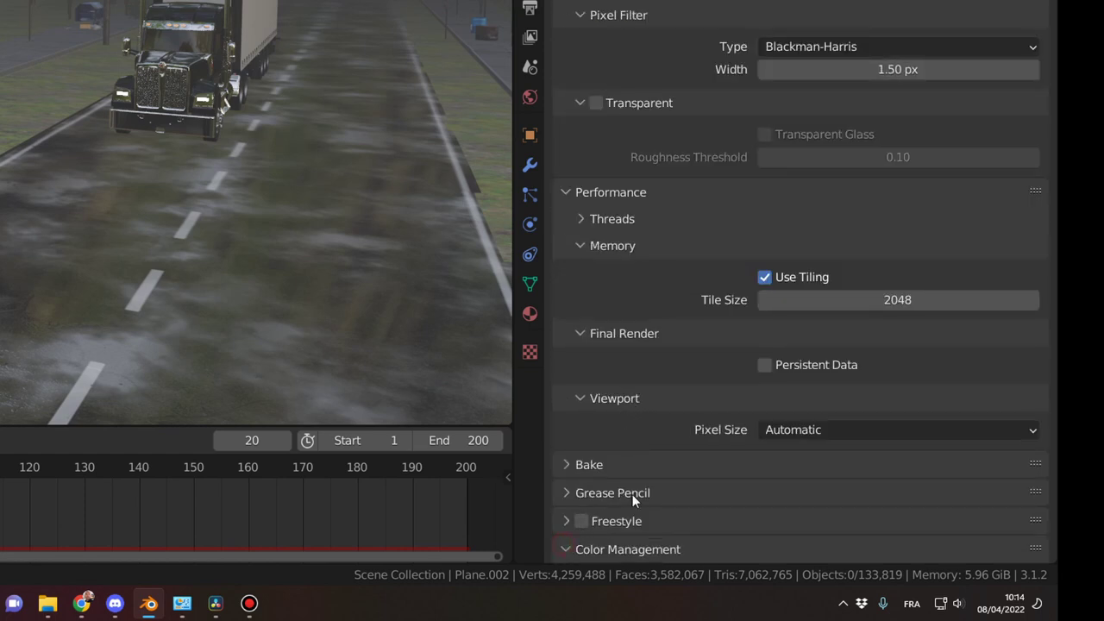
scroll(672, 474, down, 6)
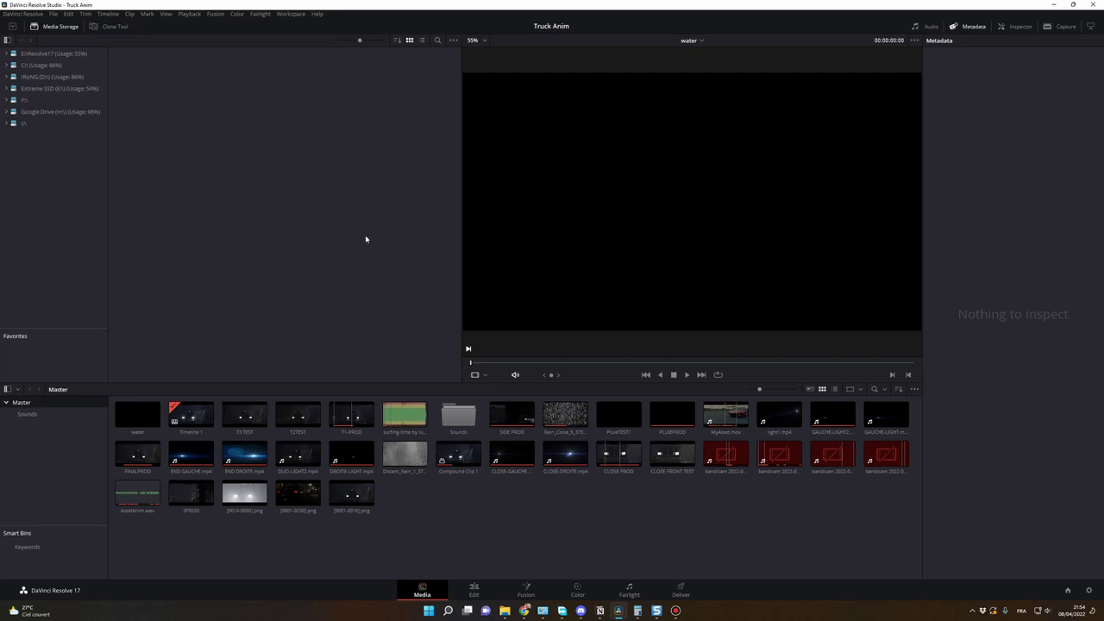
Switch to File Explorer and look through the rendered PNG frames in the T1-PROD folder.
key(alt+Tab)
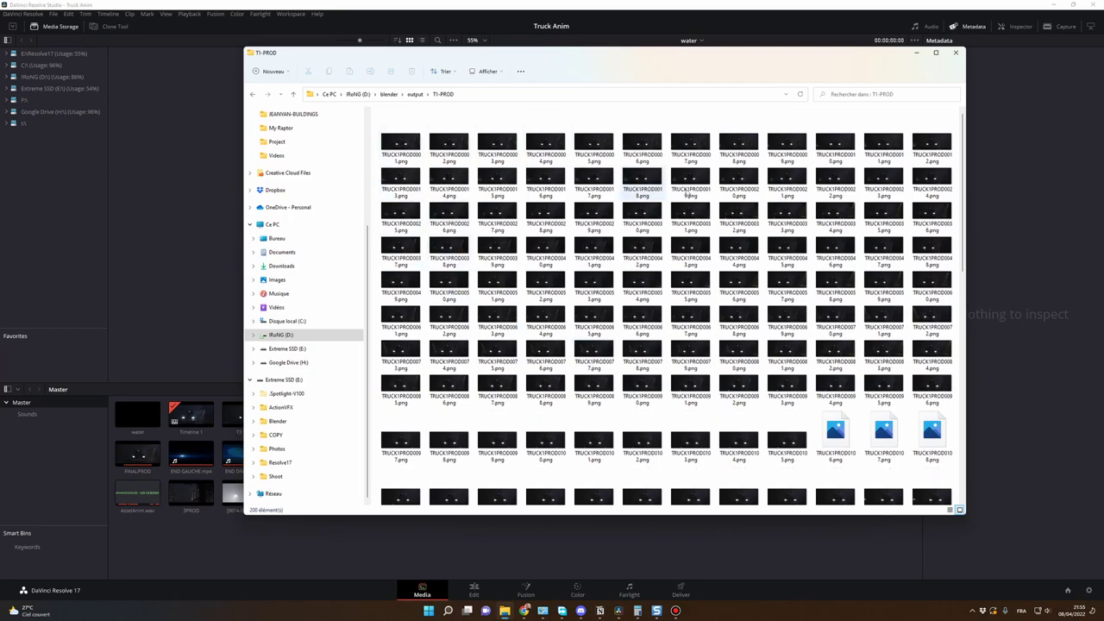
scroll(586, 345, down, 10)
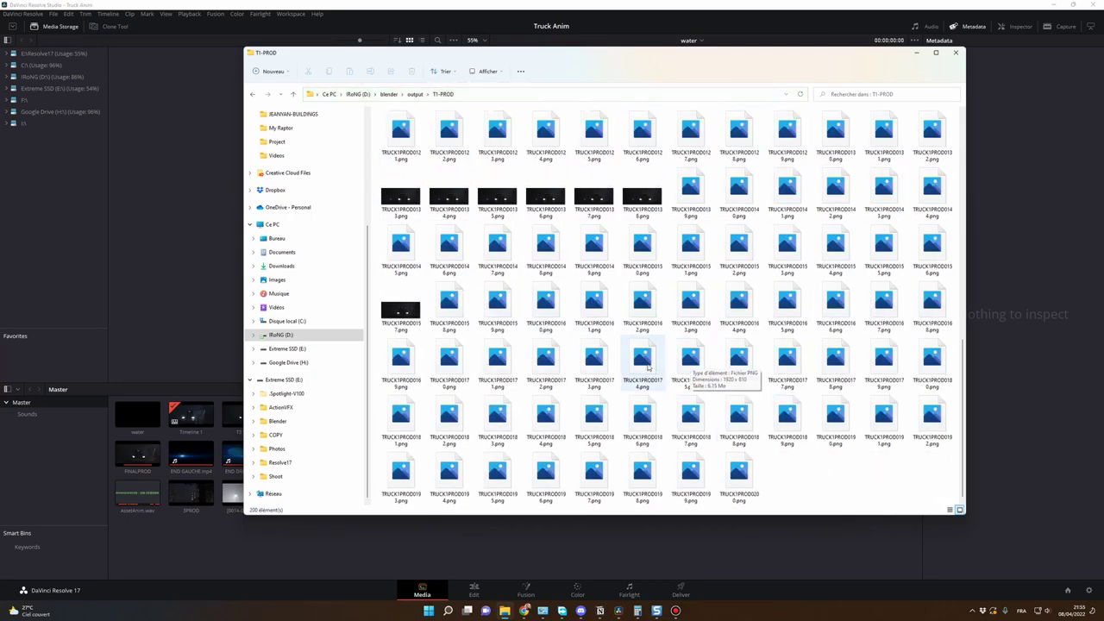
scroll(649, 366, up, 10)
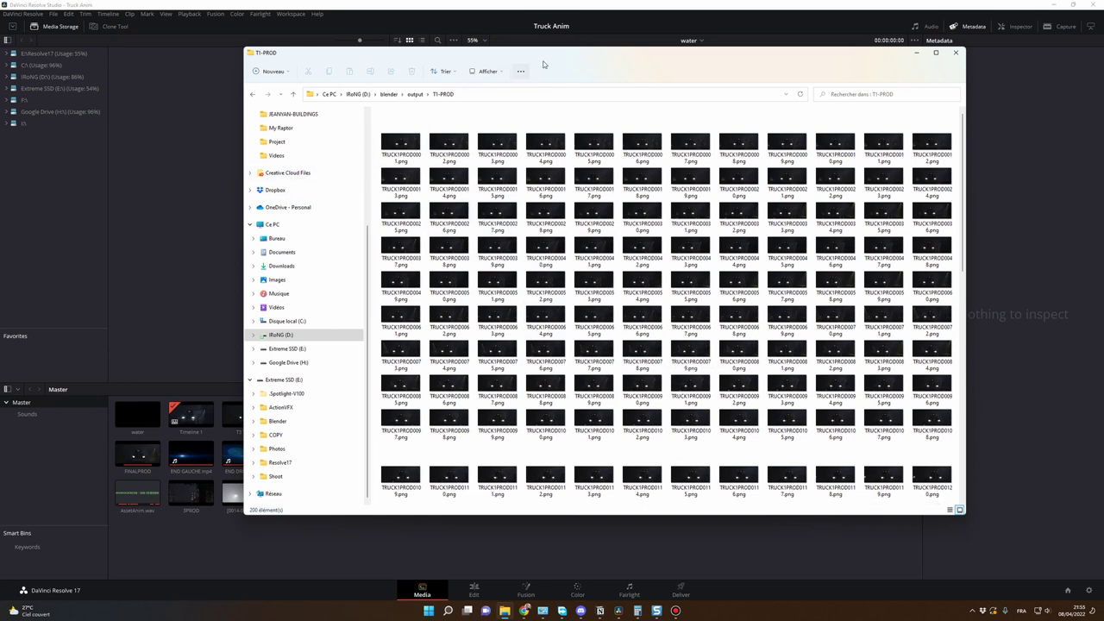
Go back to the output folder and import the whole T1-PROD folder into the DaVinci Resolve media pool.
drag(543, 63, 619, 63)
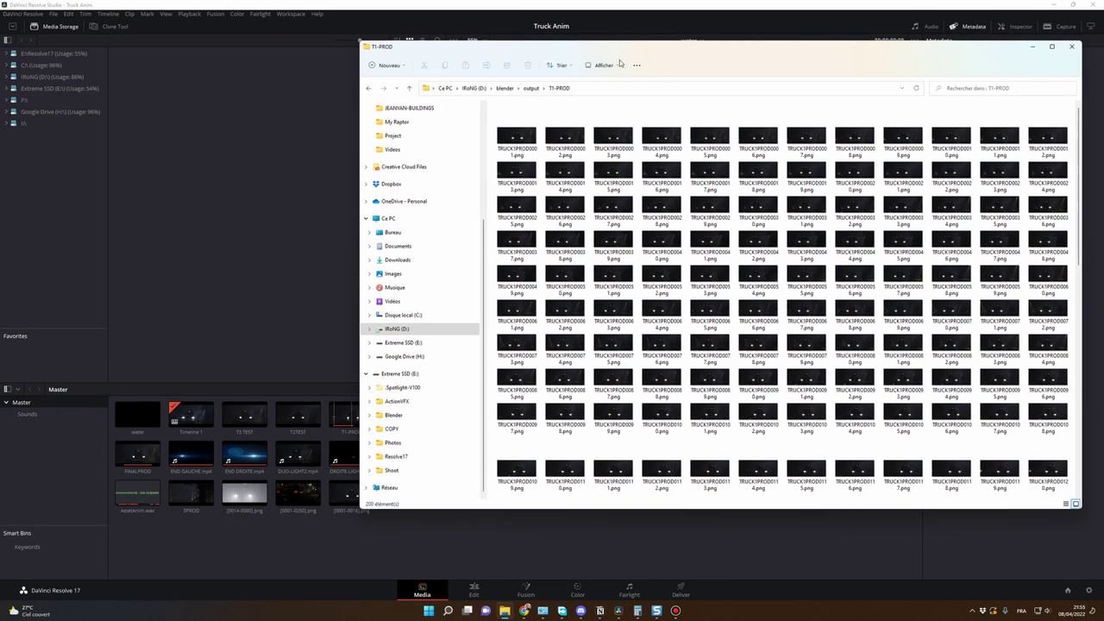
click(369, 88)
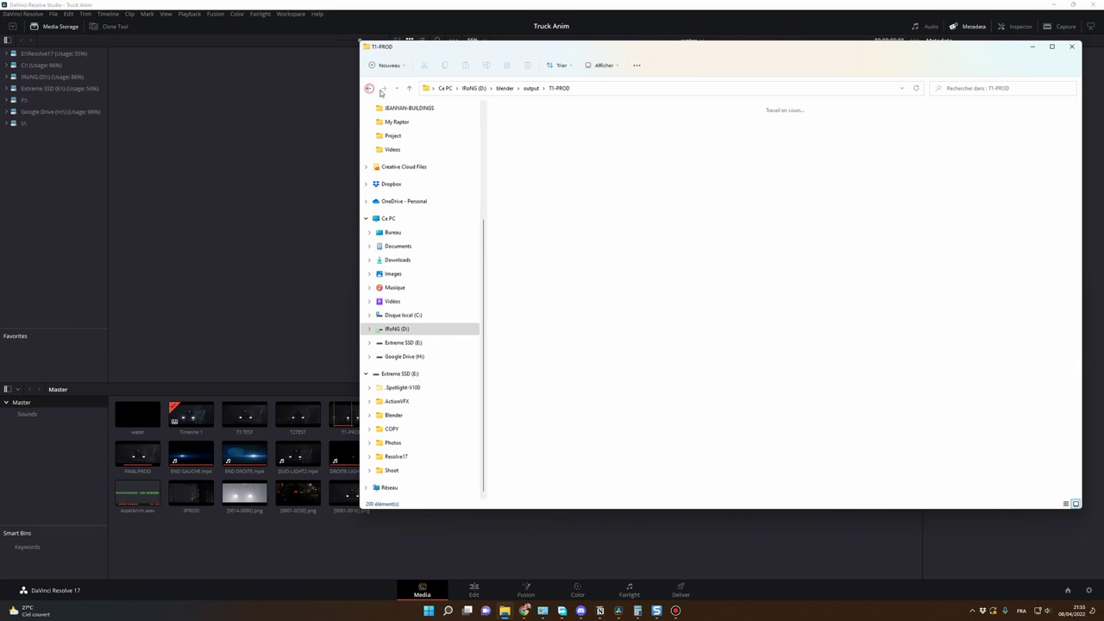
click(763, 295)
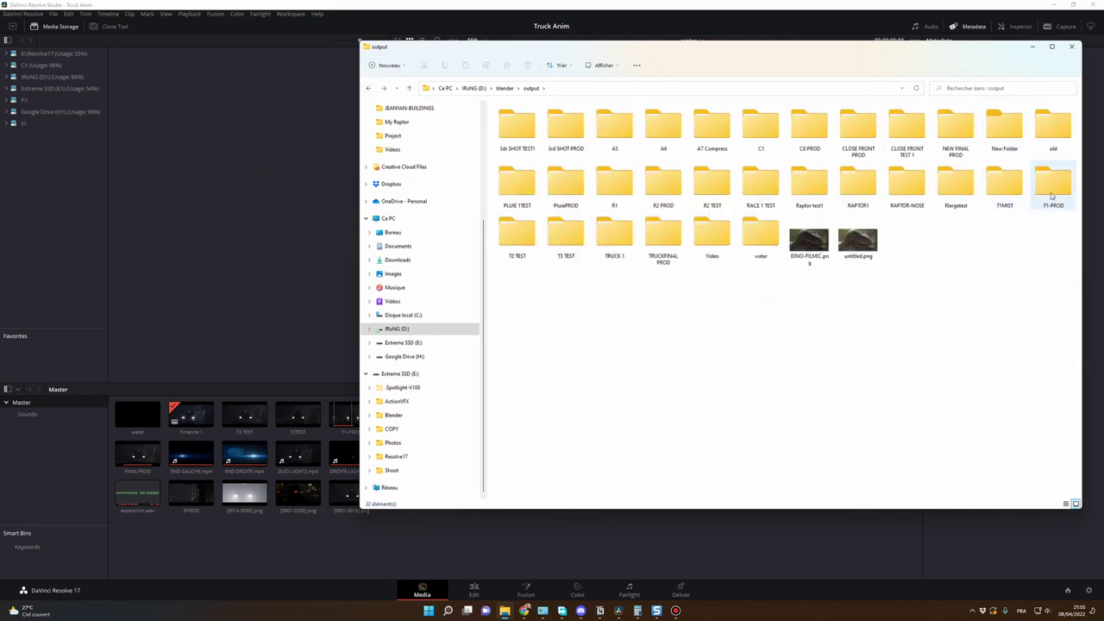
drag(1052, 181, 358, 543)
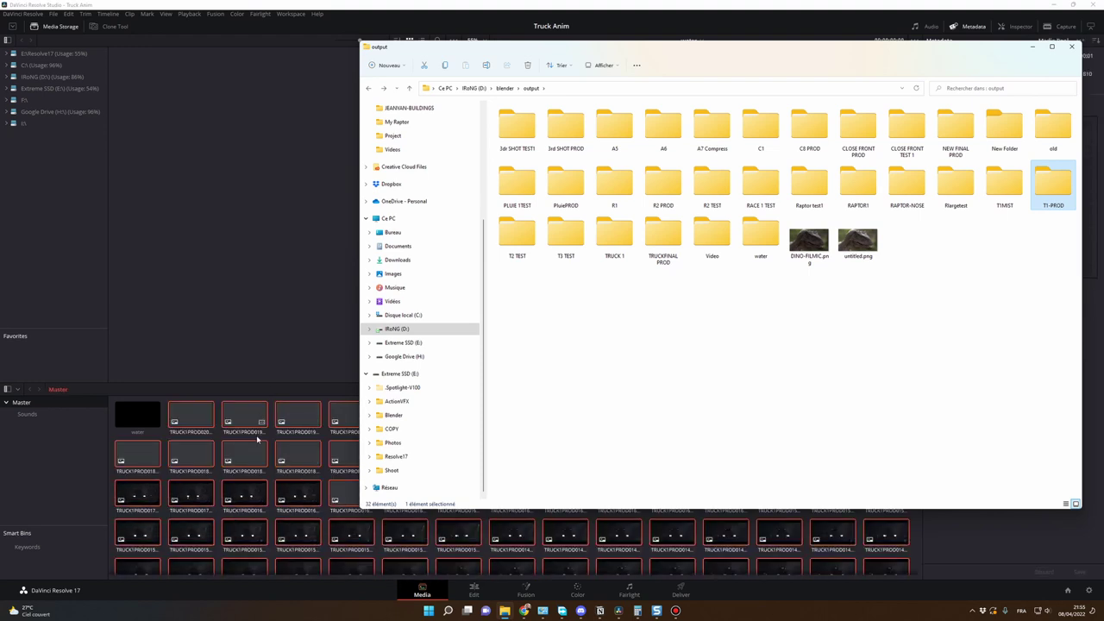
Look through the imported TRUCK1PROD single frames and delete them all from the media pool.
click(401, 446)
scroll(545, 488, down, 5)
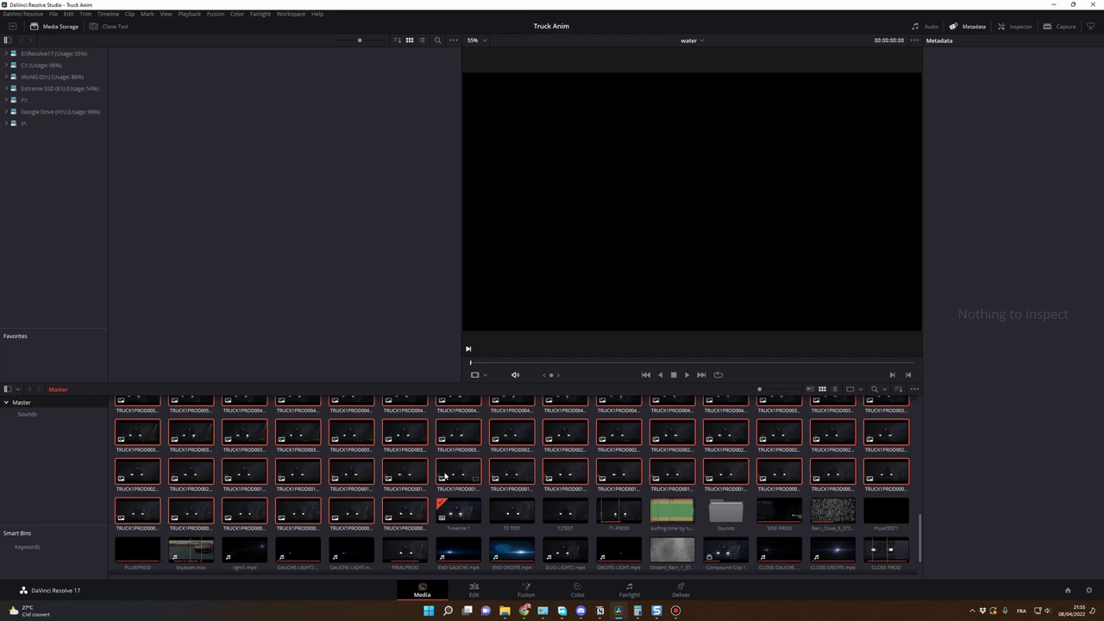
scroll(468, 480, up, 4)
scroll(468, 479, up, 2)
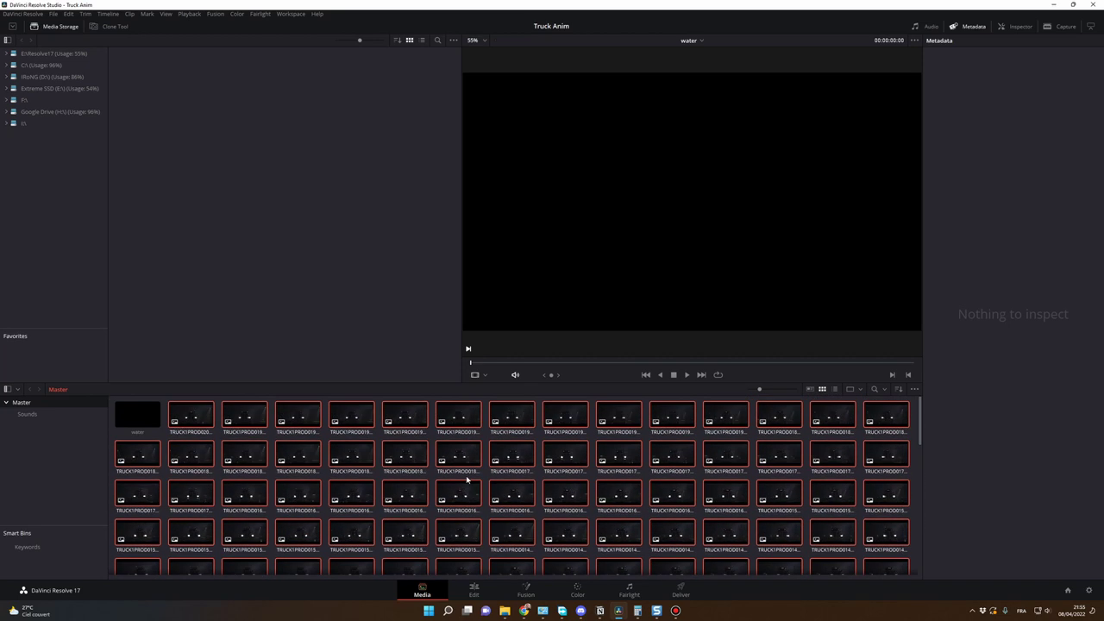
key(Delete)
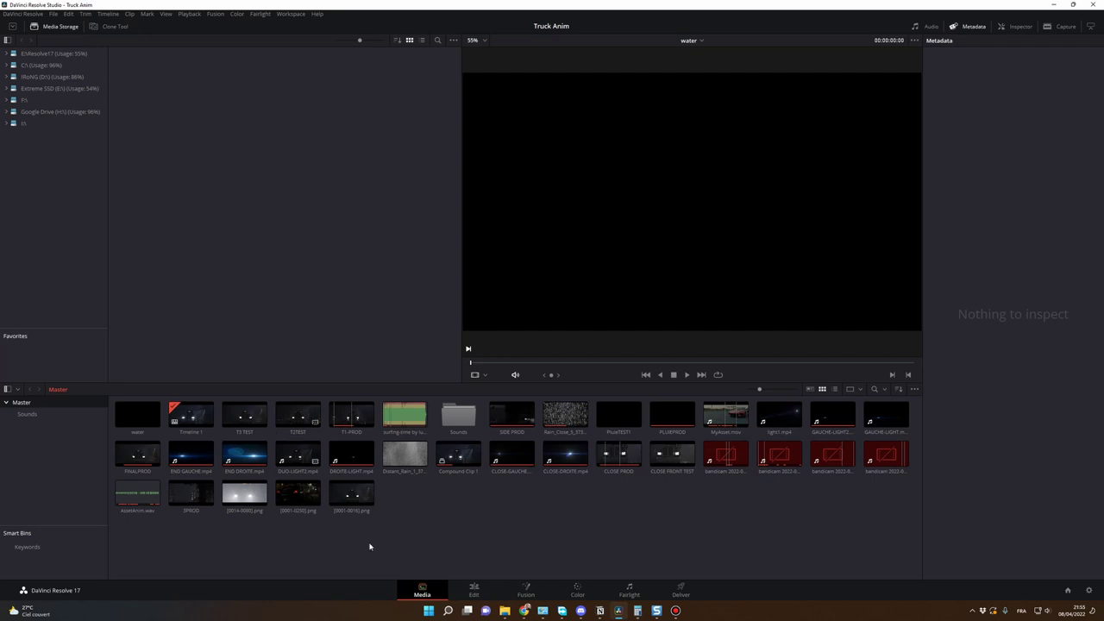
Set the media storage's Frame Display Mode to Sequence.
click(452, 41)
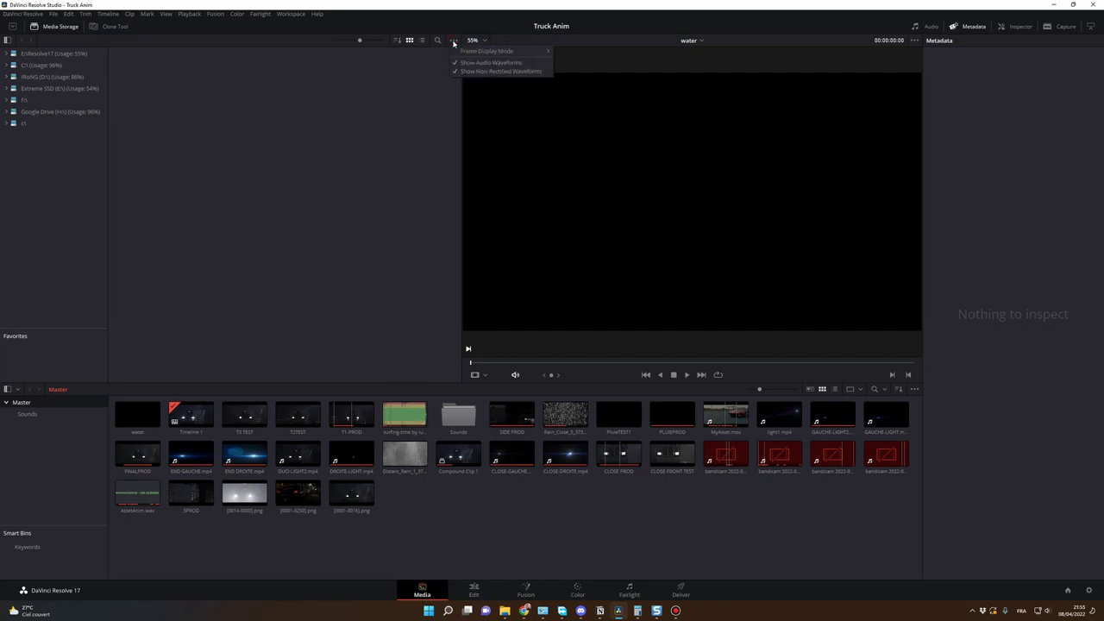
mouse_move(477, 54)
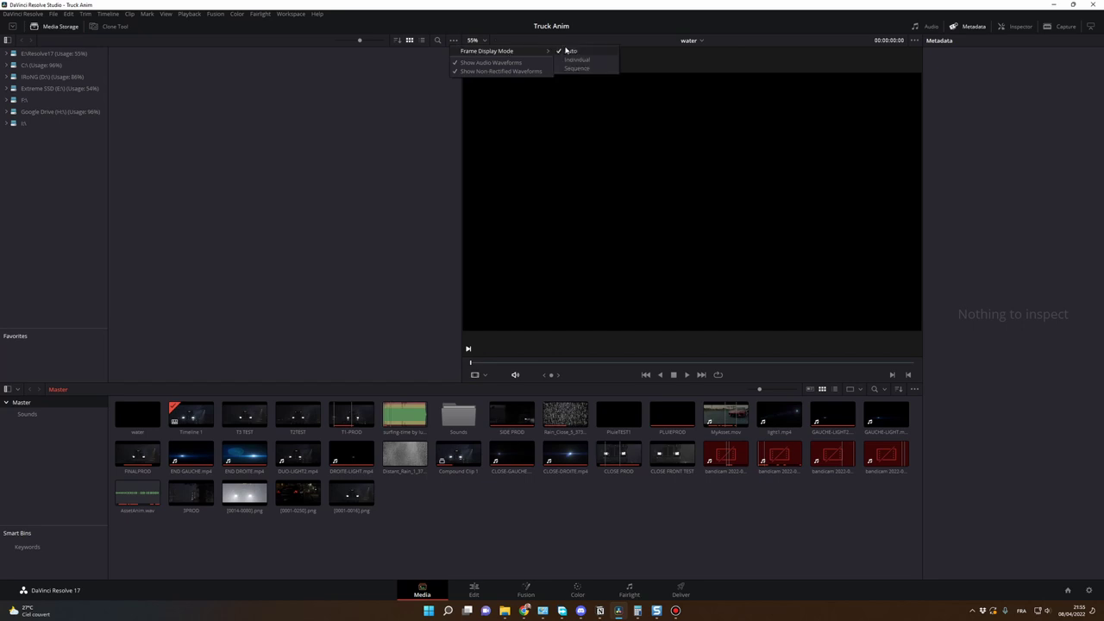
click(582, 69)
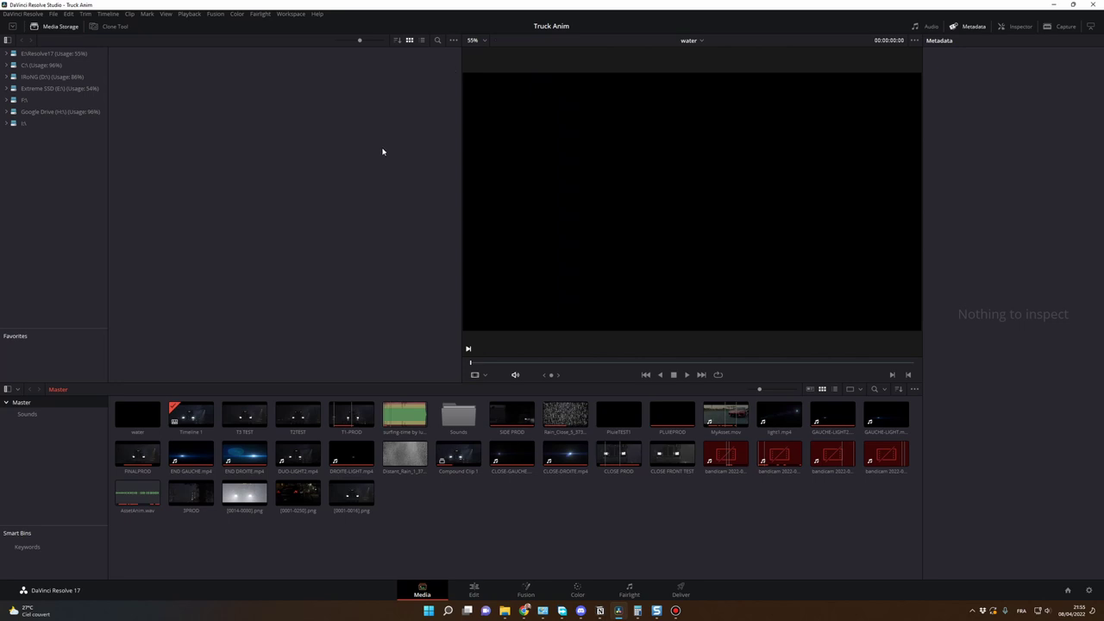
Import the T1-PROD folder from File Explorer into the DaVinci Resolve media pool as an image sequence.
key(alt+Tab)
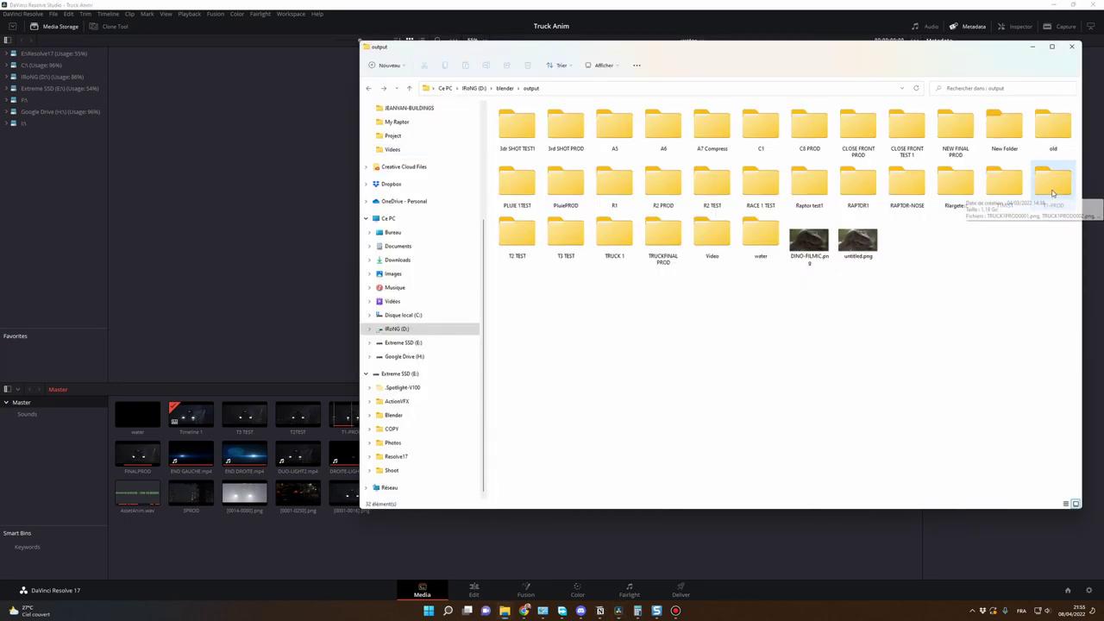
click(1052, 183)
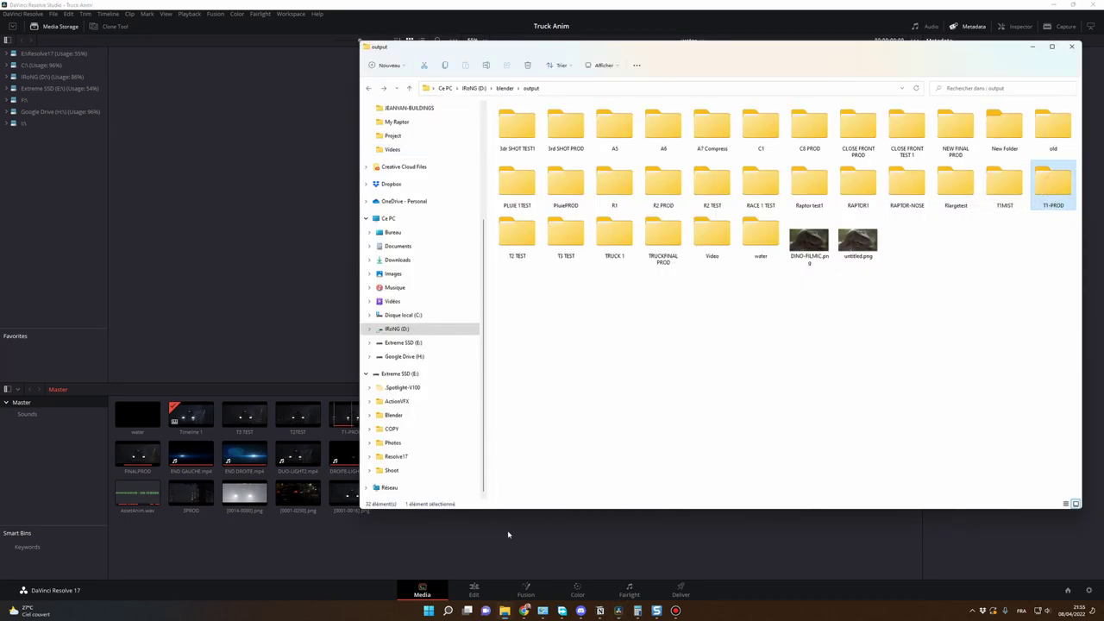
drag(508, 534, 463, 559)
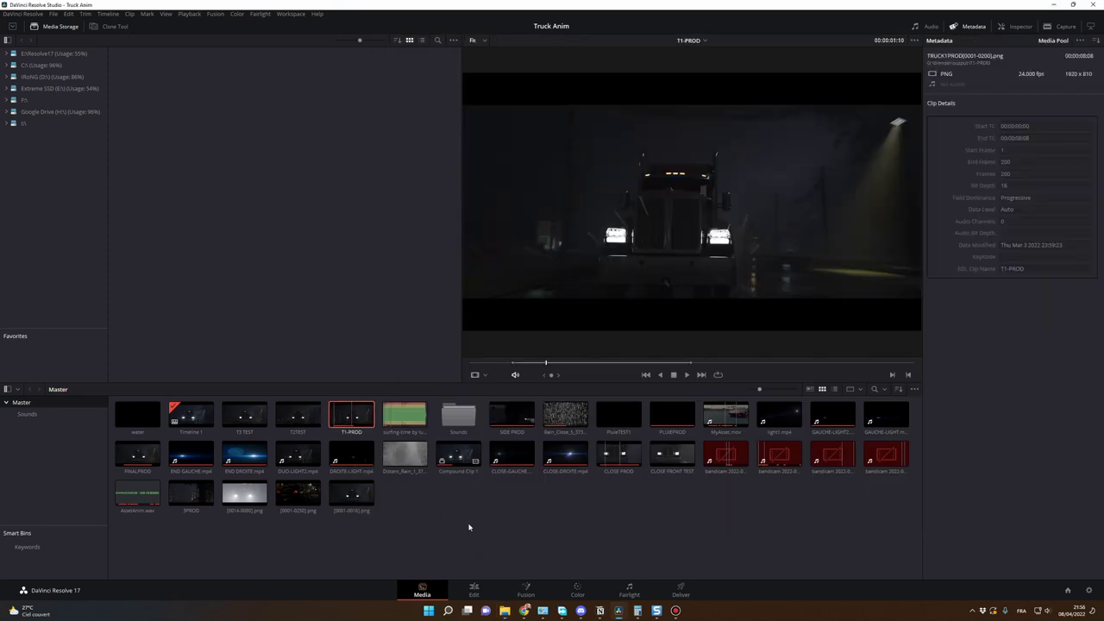
Play the T1-PROD clip from its beginning in the viewer, and stop it after a few seconds.
click(467, 363)
key(space)
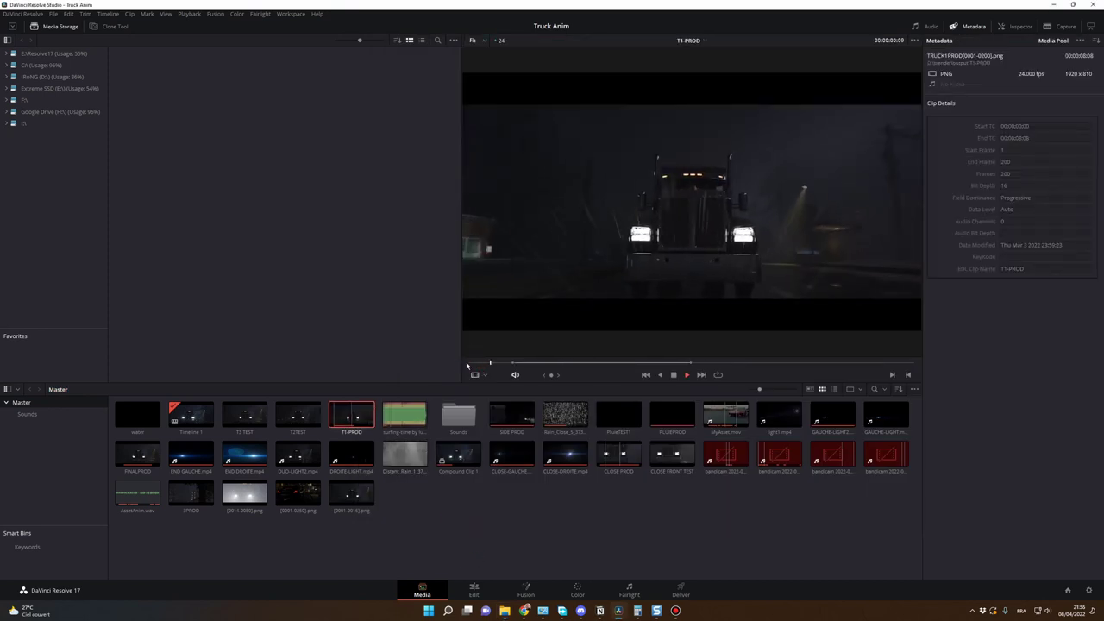
key(space)
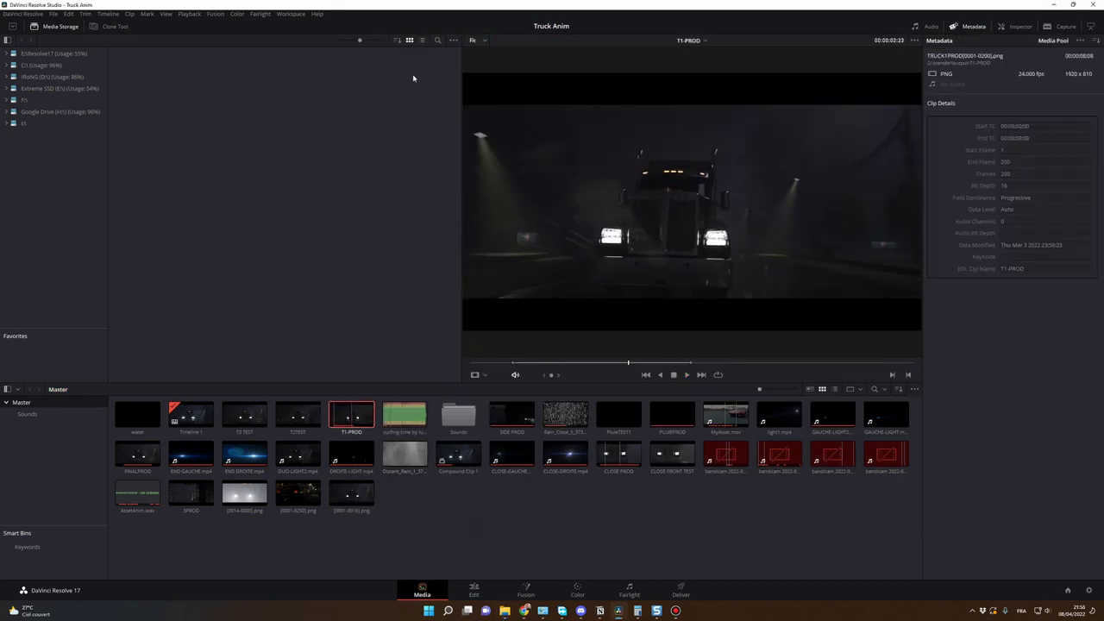
Check which Frame Display Mode is active for the media storage.
click(453, 39)
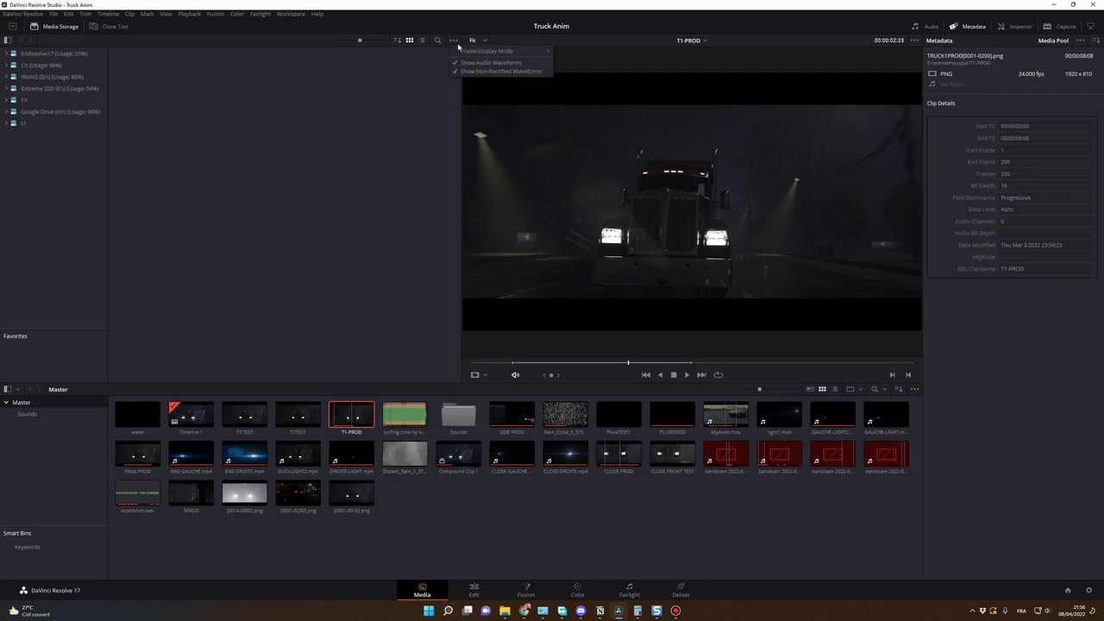
mouse_move(517, 50)
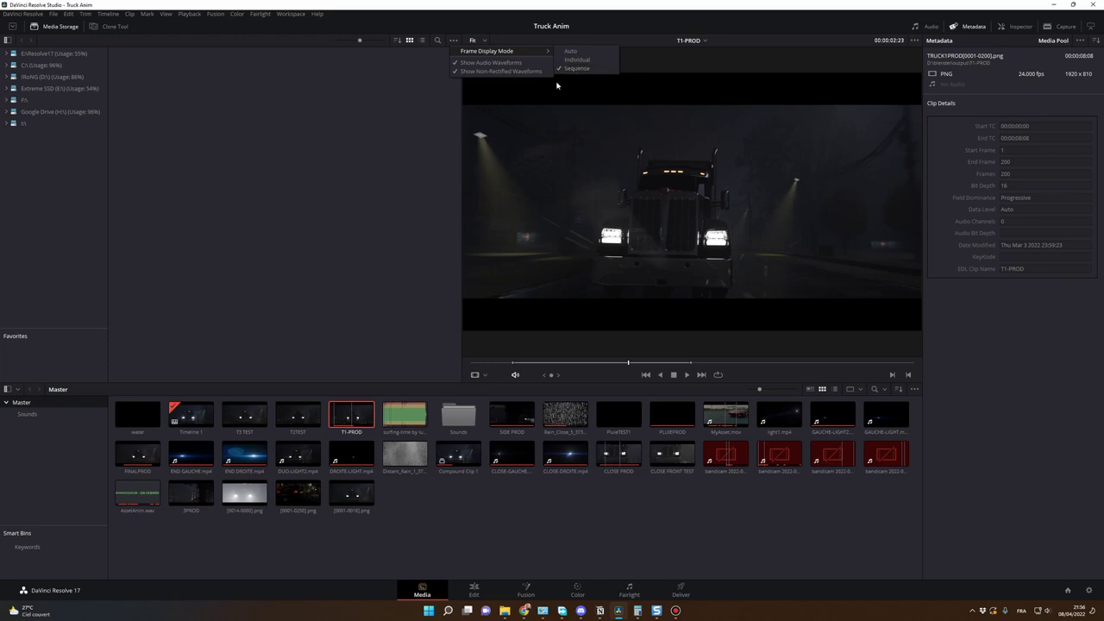
click(352, 211)
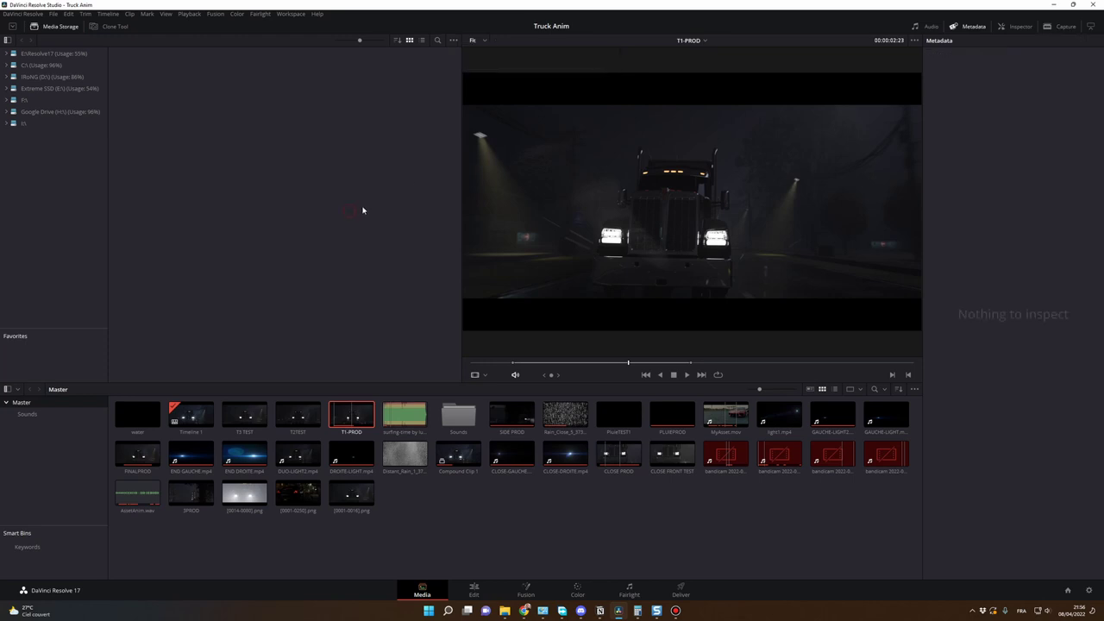
Switch to the Edit page and show the media pool's clip list.
click(474, 591)
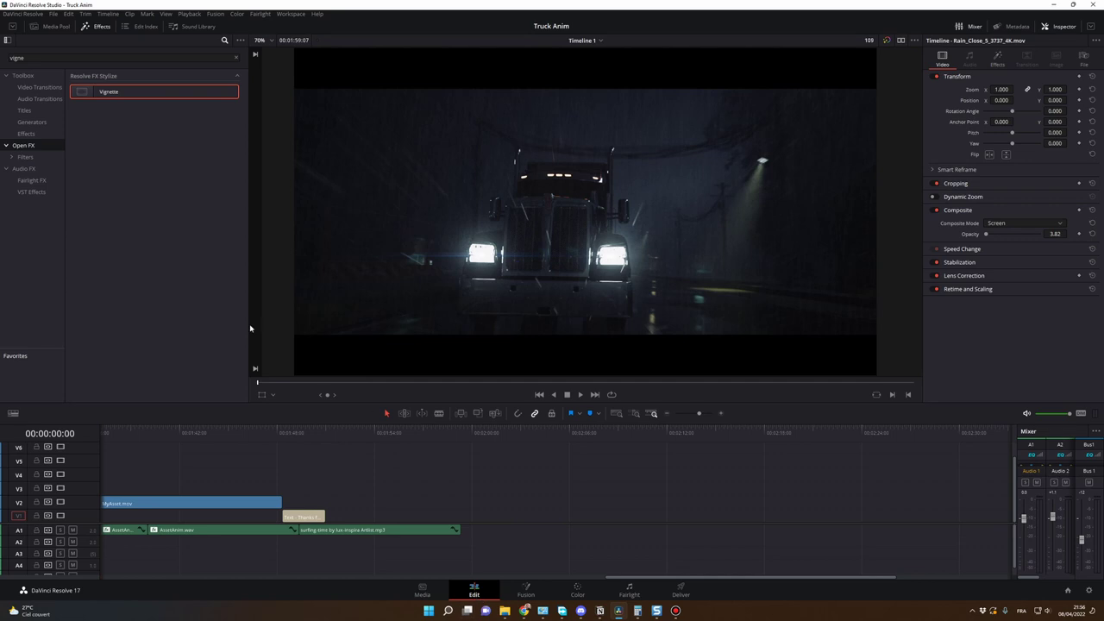
click(50, 28)
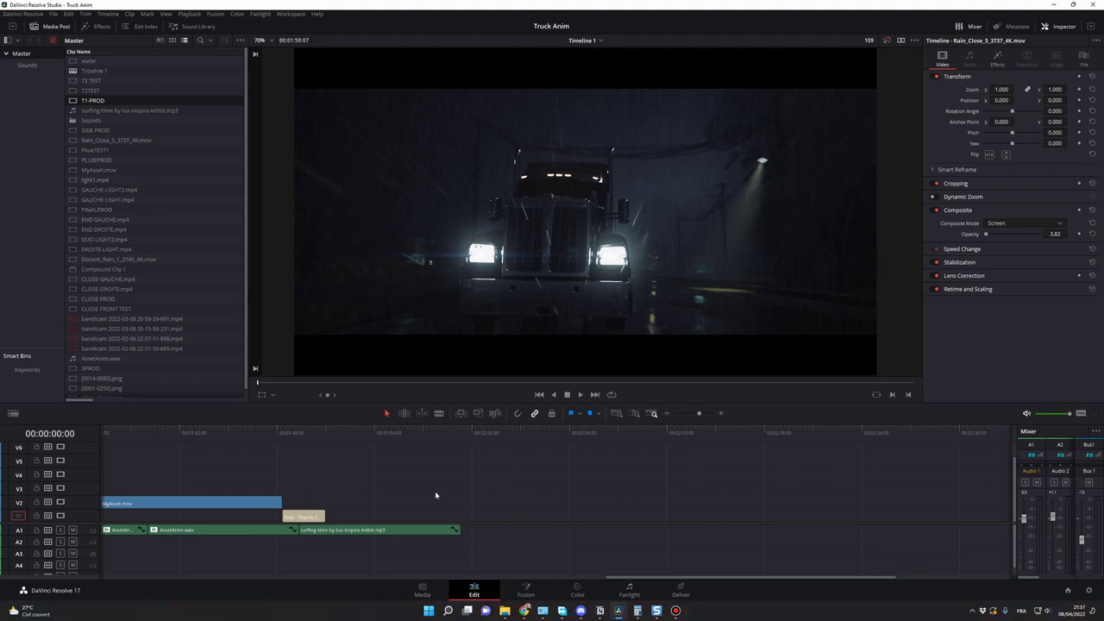
Preview the T1-PROD clip in the source viewer by scrubbing through it, and select it in the media pool.
key(q)
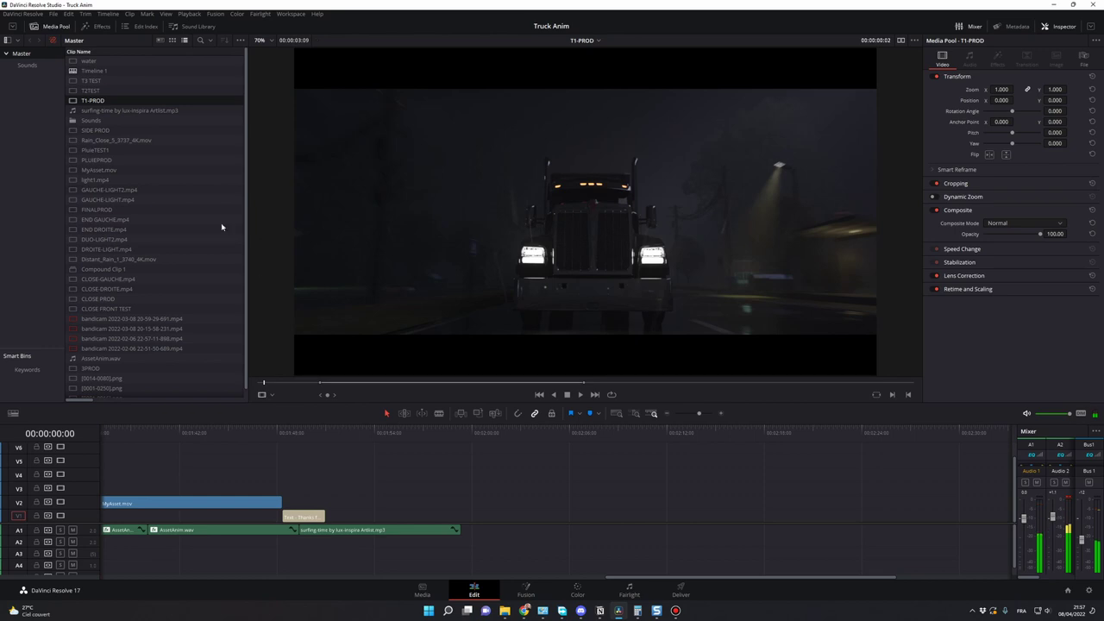
click(269, 384)
drag(291, 385, 588, 393)
click(587, 392)
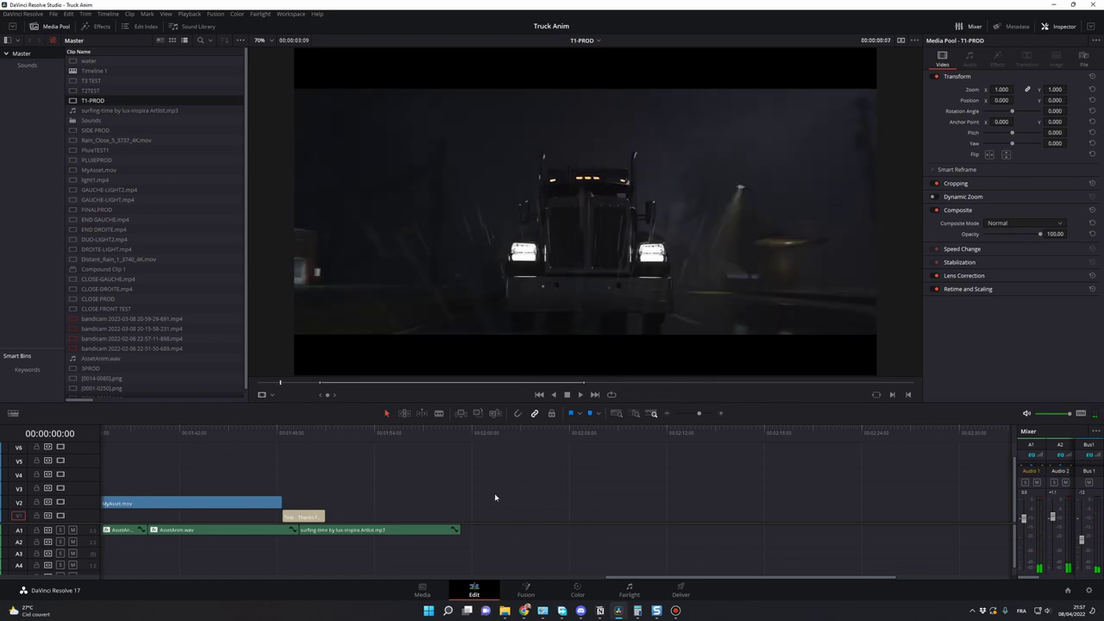
click(94, 110)
click(93, 100)
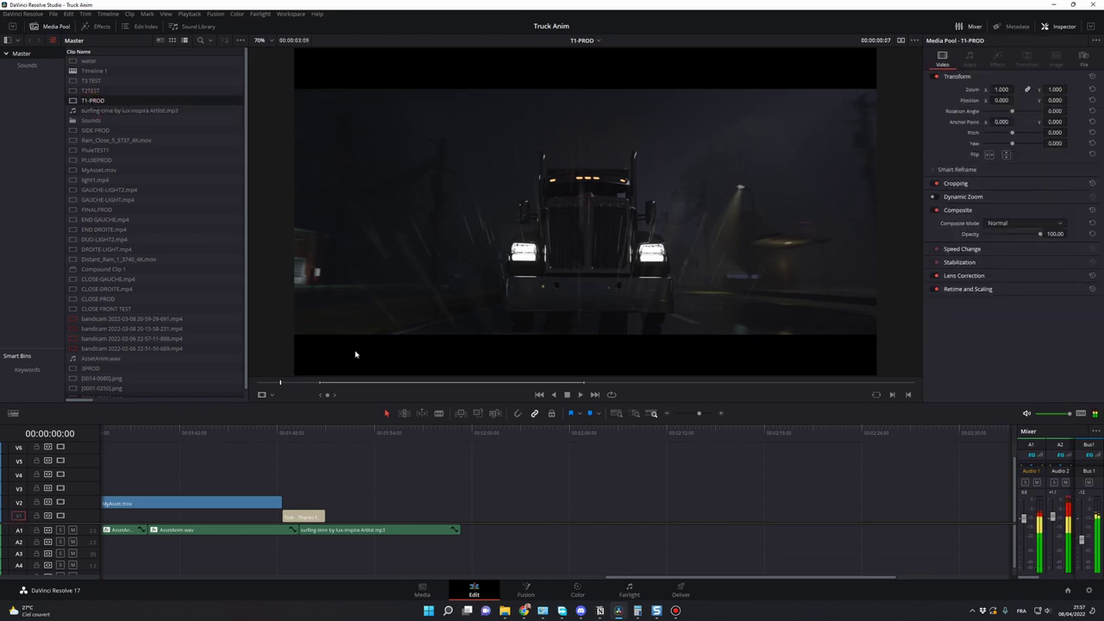
Trim the T1-PROD source clip from 00:00:00:13 to 00:00:03:18 and place that range on track V1 after the existing clips.
mouse_move(280, 383)
mouse_down()
mouse_move(264, 387)
mouse_move(350, 387)
mouse_move(301, 387)
mouse_up()
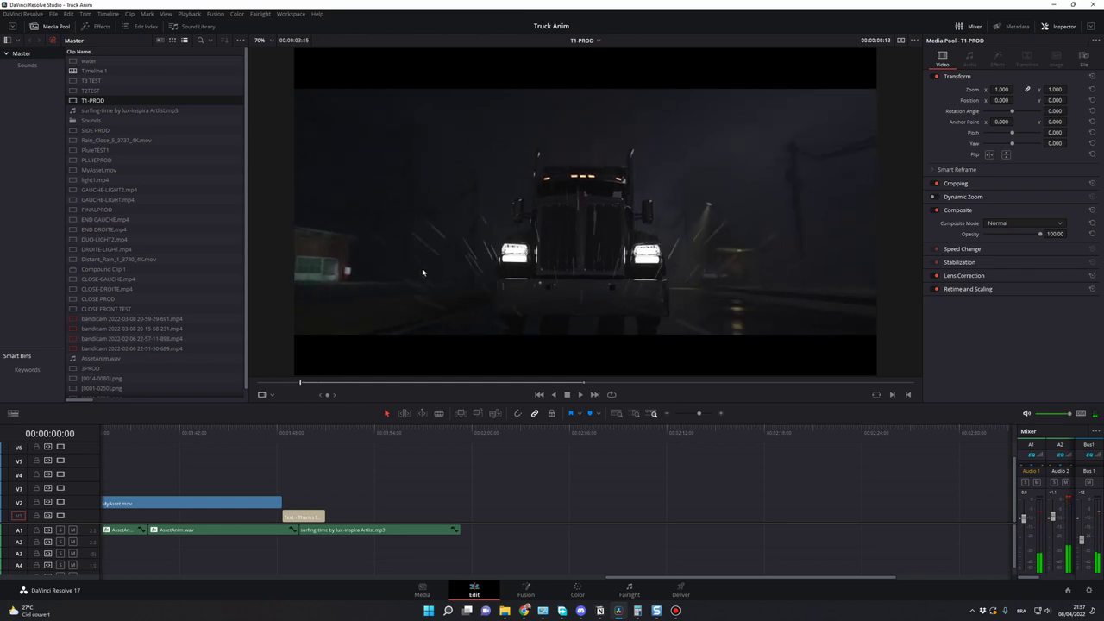
drag(301, 386, 452, 382)
drag(511, 379, 553, 383)
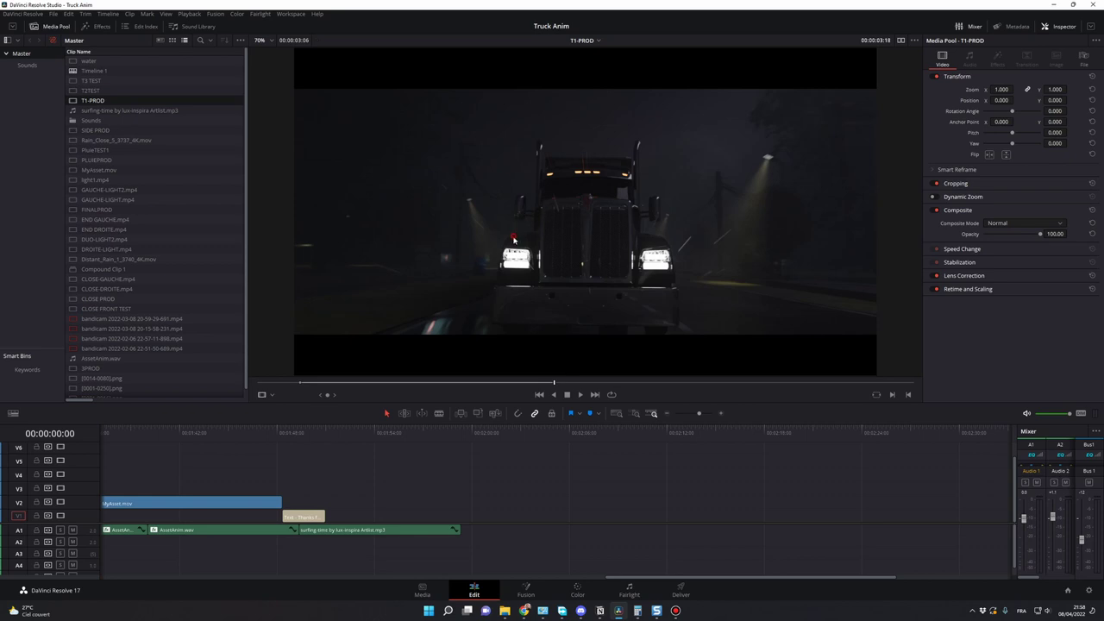
drag(529, 438, 488, 517)
mouse_move(493, 432)
mouse_down()
mouse_move(477, 431)
mouse_move(520, 433)
mouse_move(503, 433)
mouse_up()
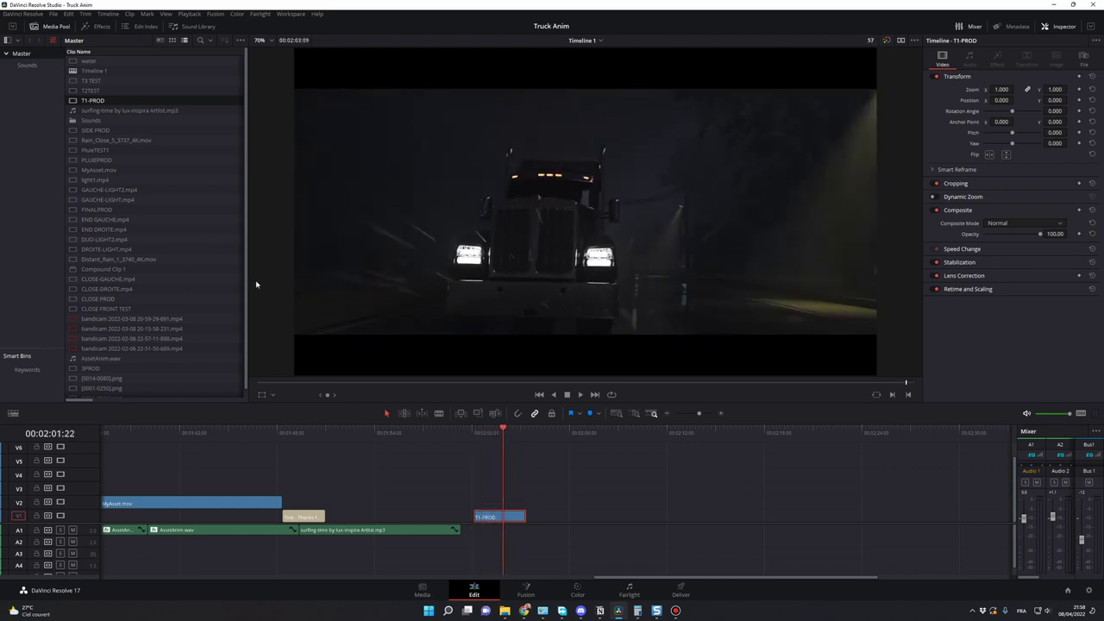
Trim the CLOSE PROD source clip to end at 00:00:01:06 and place it on track V1 directly after T1-PROD.
scroll(146, 285, down, 1)
click(152, 293)
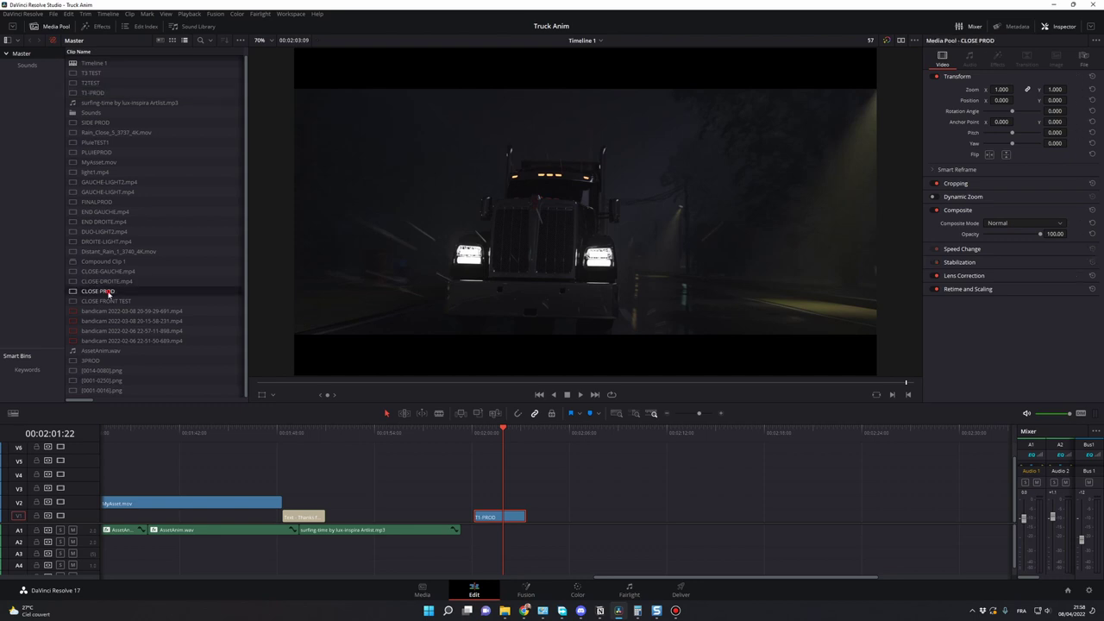
click(292, 383)
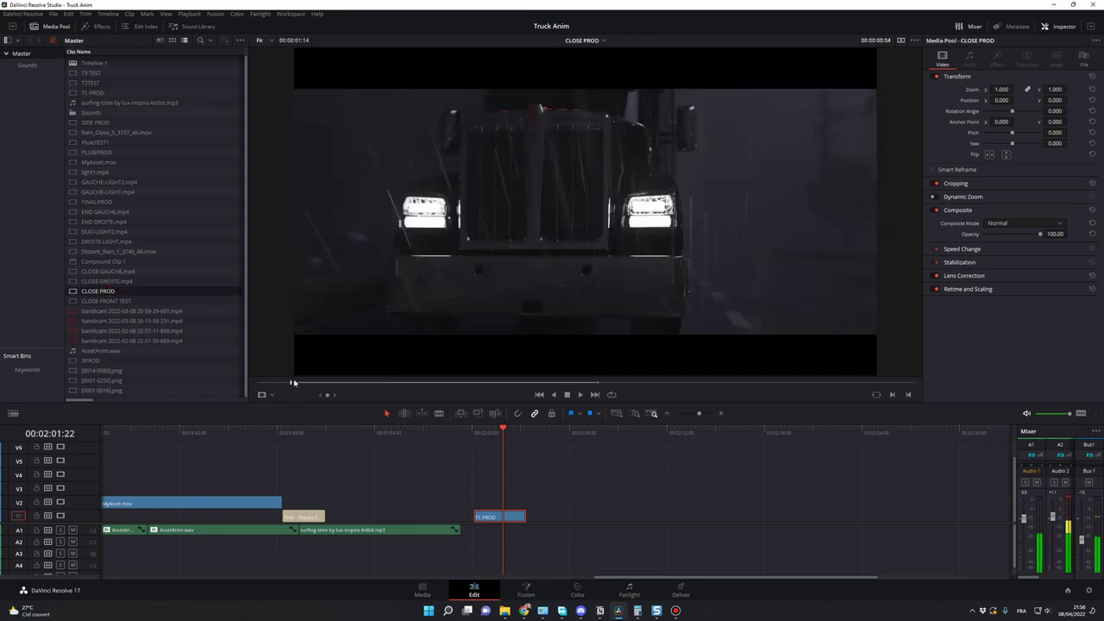
drag(293, 382, 510, 384)
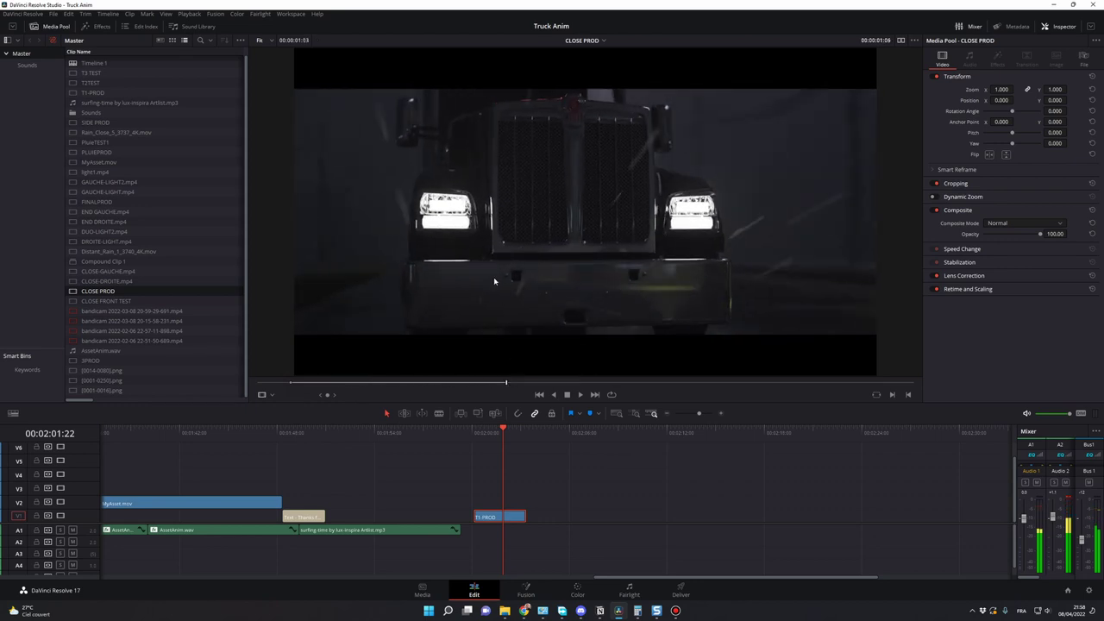
drag(494, 281, 528, 517)
click(532, 443)
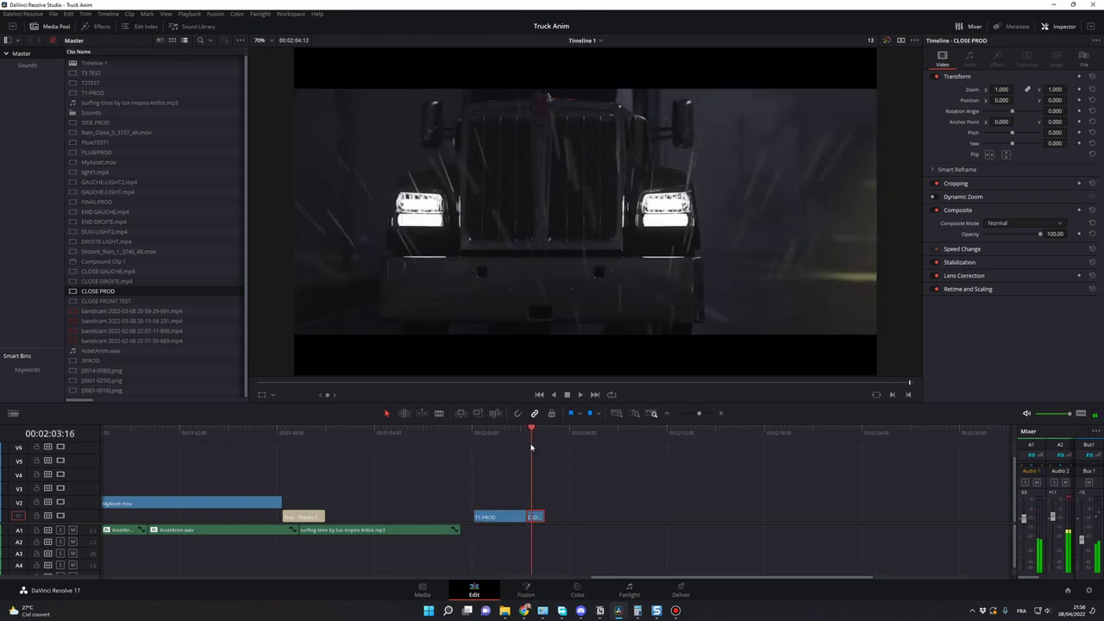
Preview the two placed clips, select T1-PROD on the timeline and open it on the Color page at 00:02:01:12.
click(496, 441)
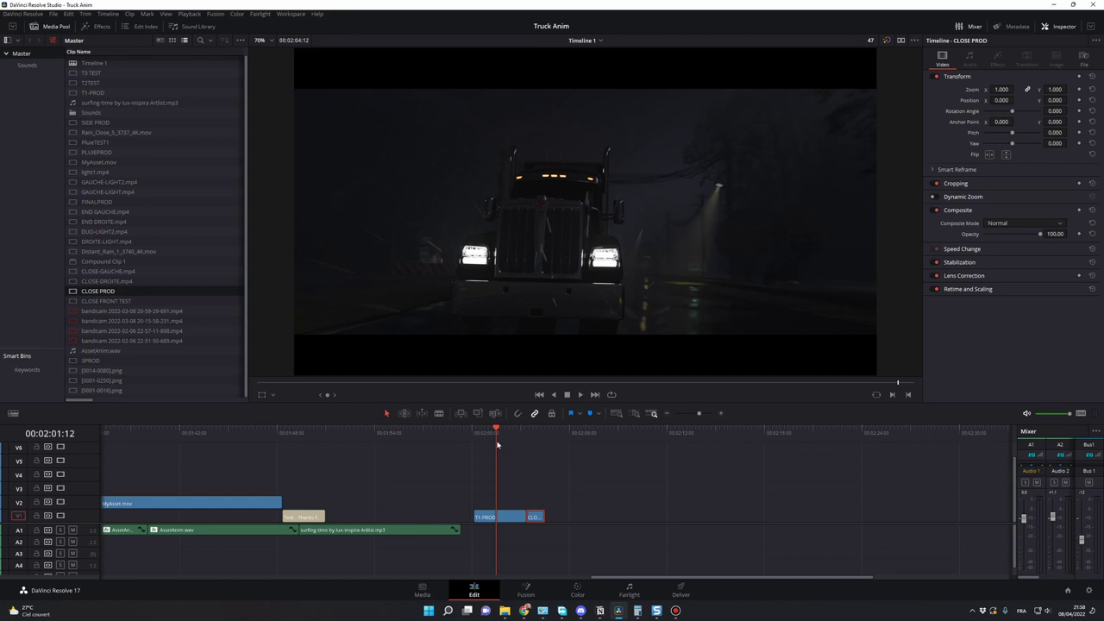
drag(495, 436, 446, 434)
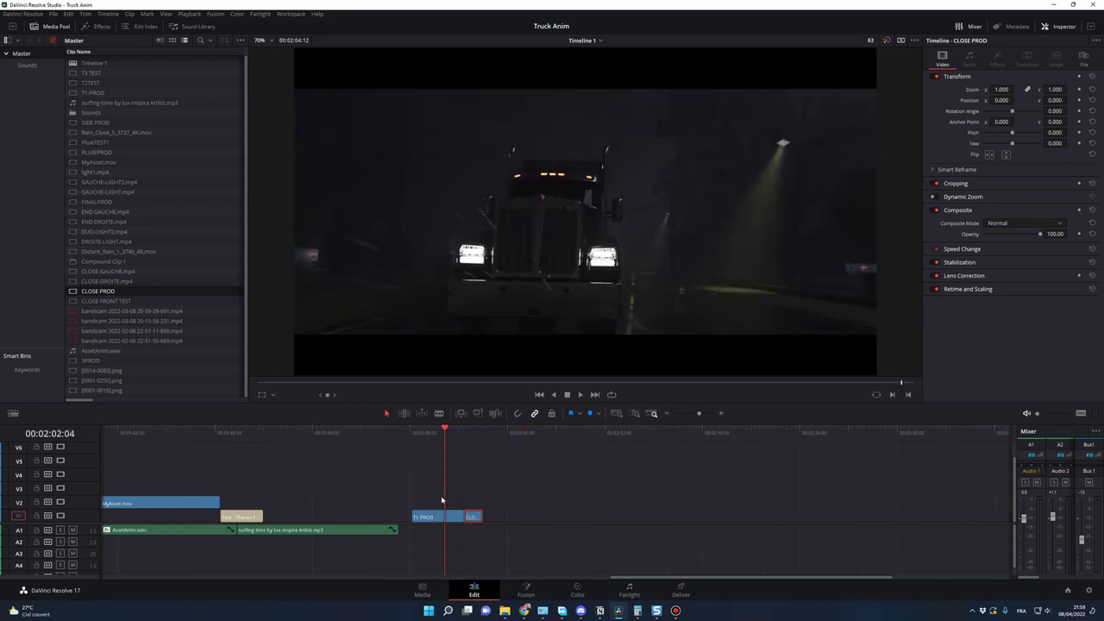
click(431, 517)
click(435, 433)
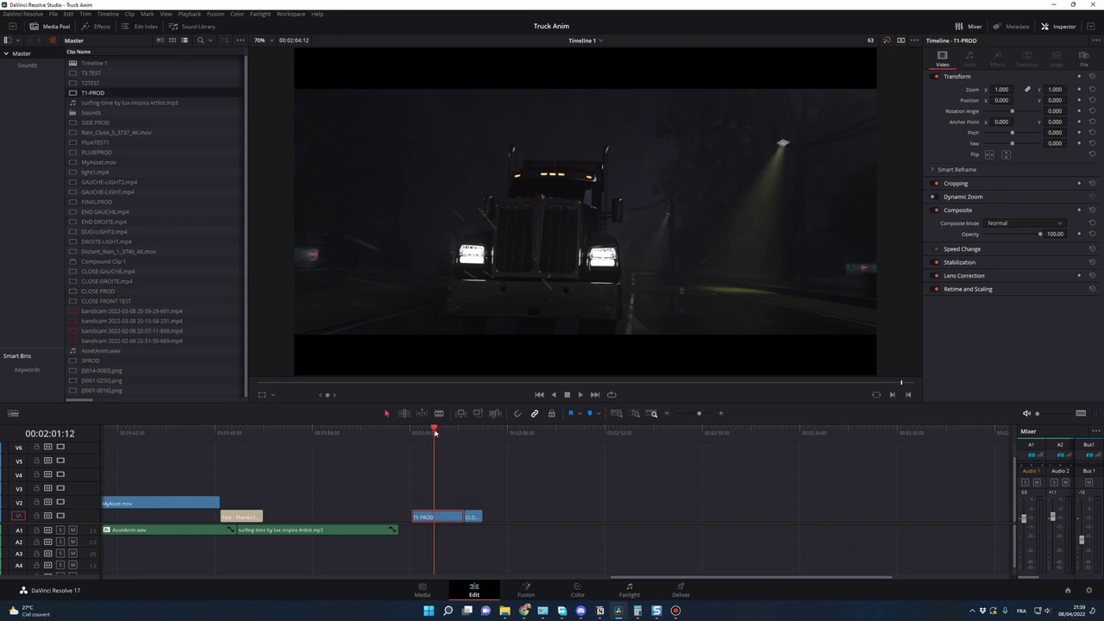
click(578, 589)
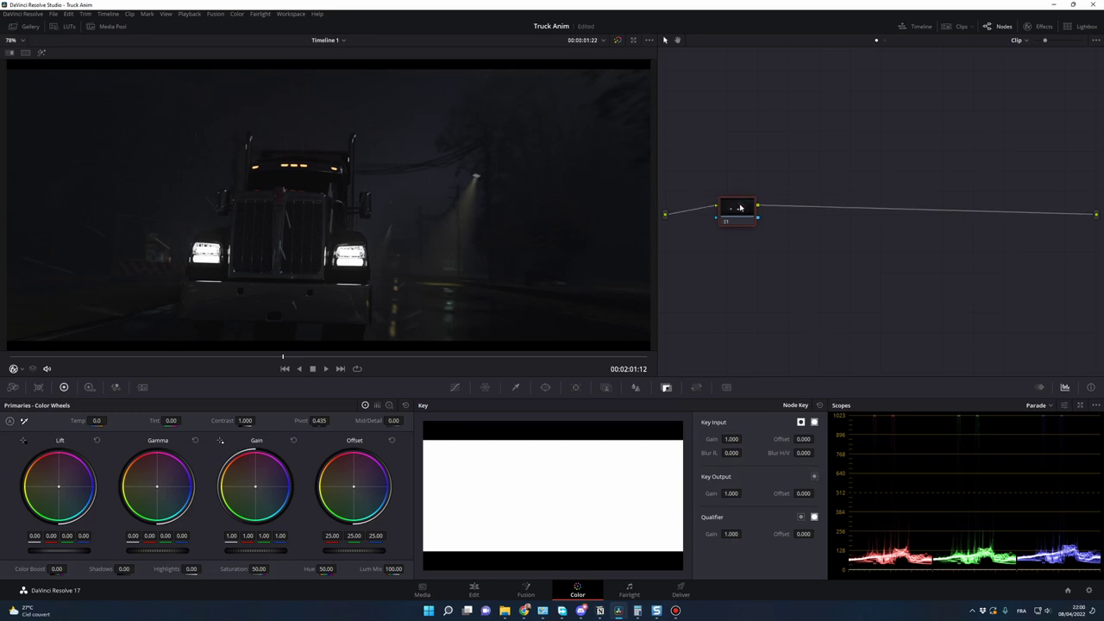
On node 01, lower the master Lift to -0.01 and raise the master Gain to 1.28.
mouse_move(738, 209)
mouse_down()
mouse_move(772, 206)
mouse_move(720, 201)
mouse_up()
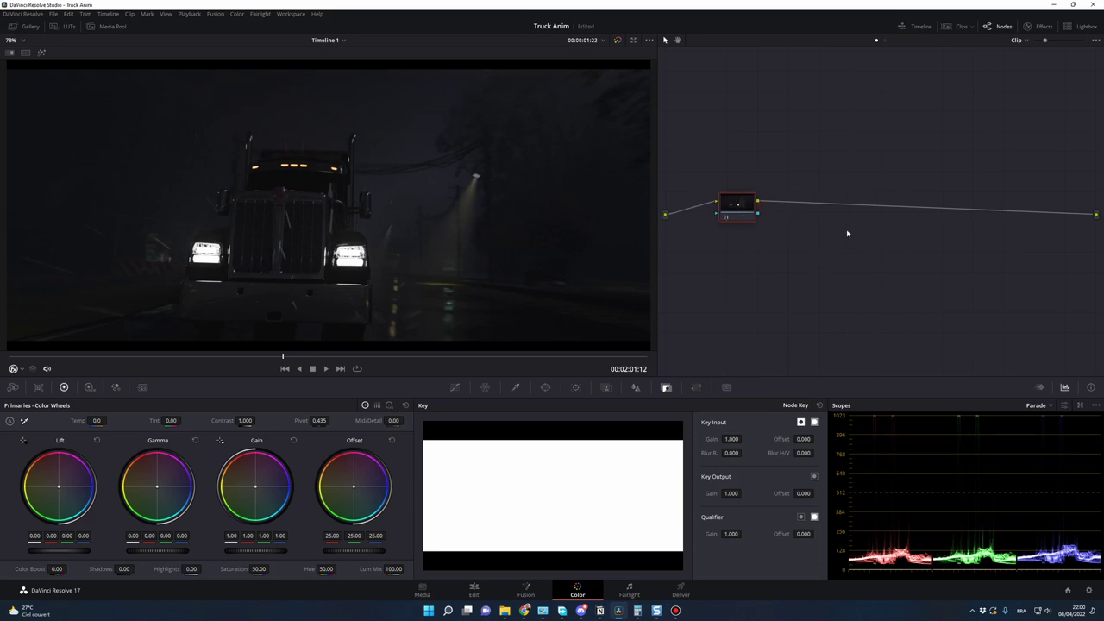
mouse_move(752, 207)
mouse_down()
mouse_move(750, 231)
mouse_move(746, 215)
mouse_up()
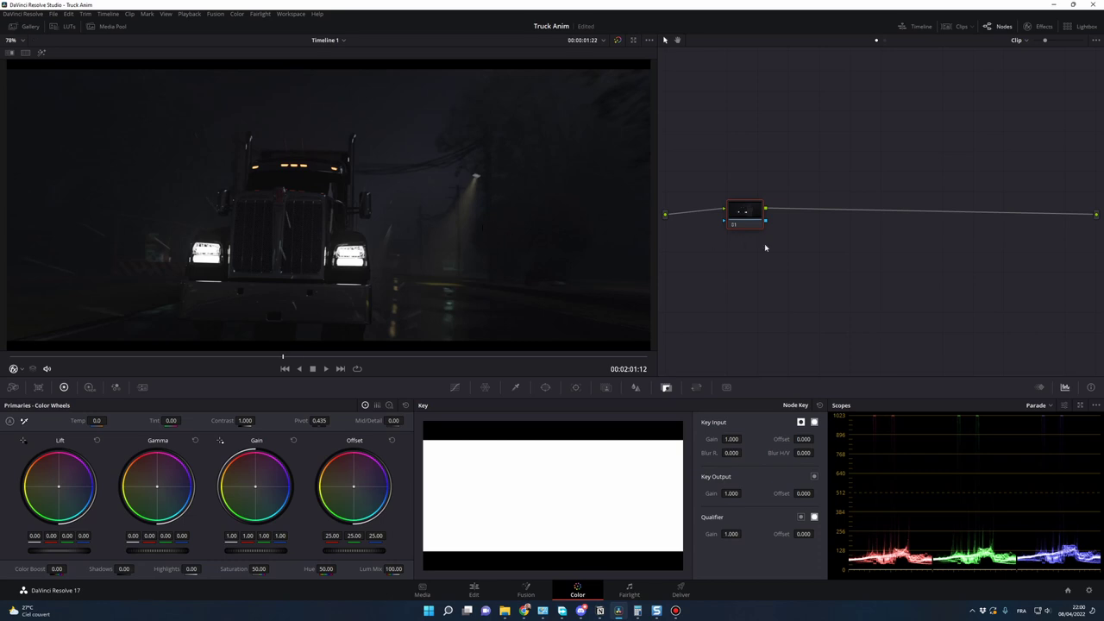
drag(747, 213, 724, 209)
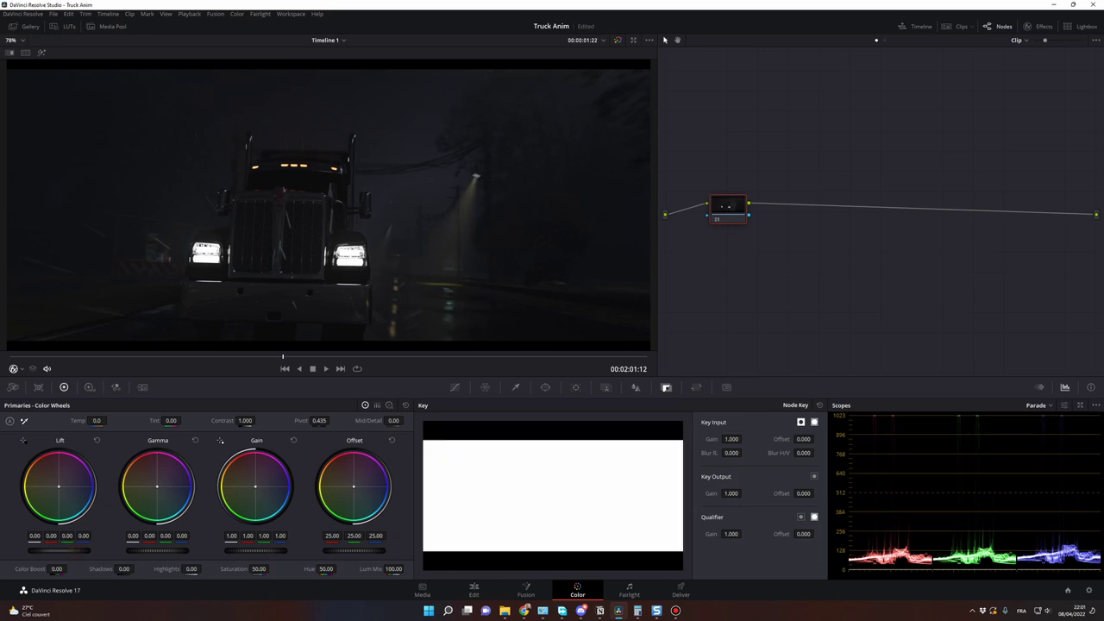
drag(59, 549, 49, 549)
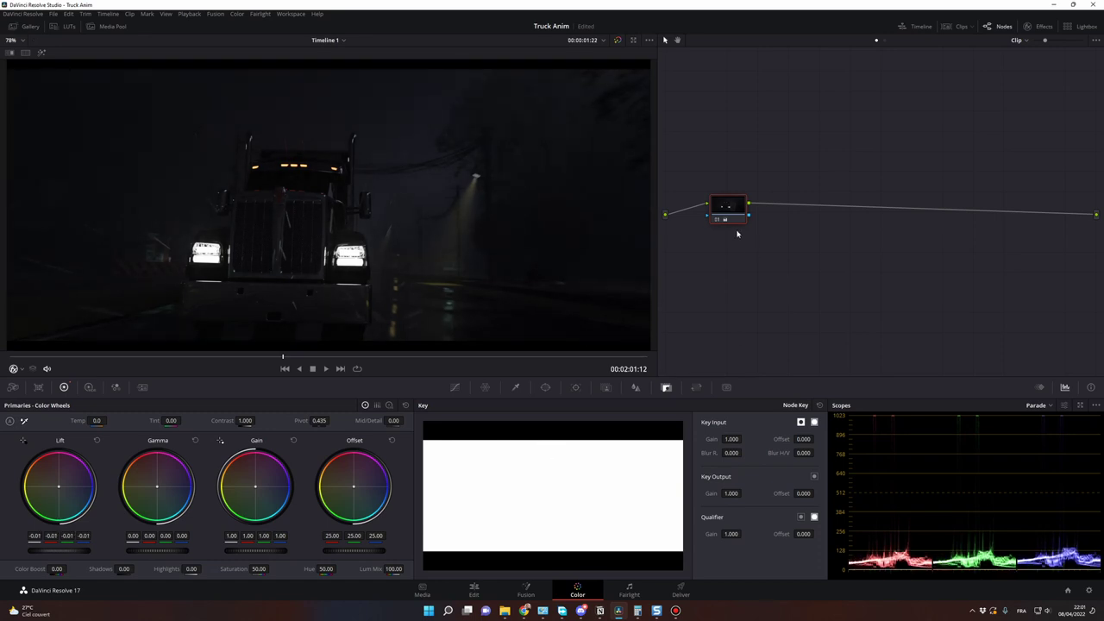
drag(732, 210, 730, 223)
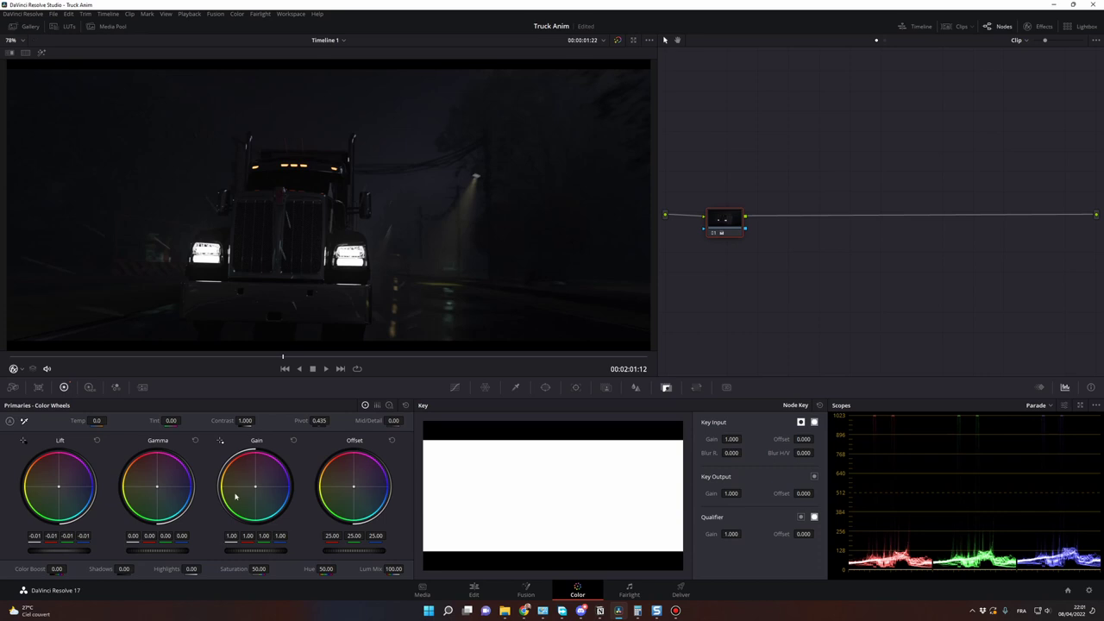
drag(244, 554, 294, 553)
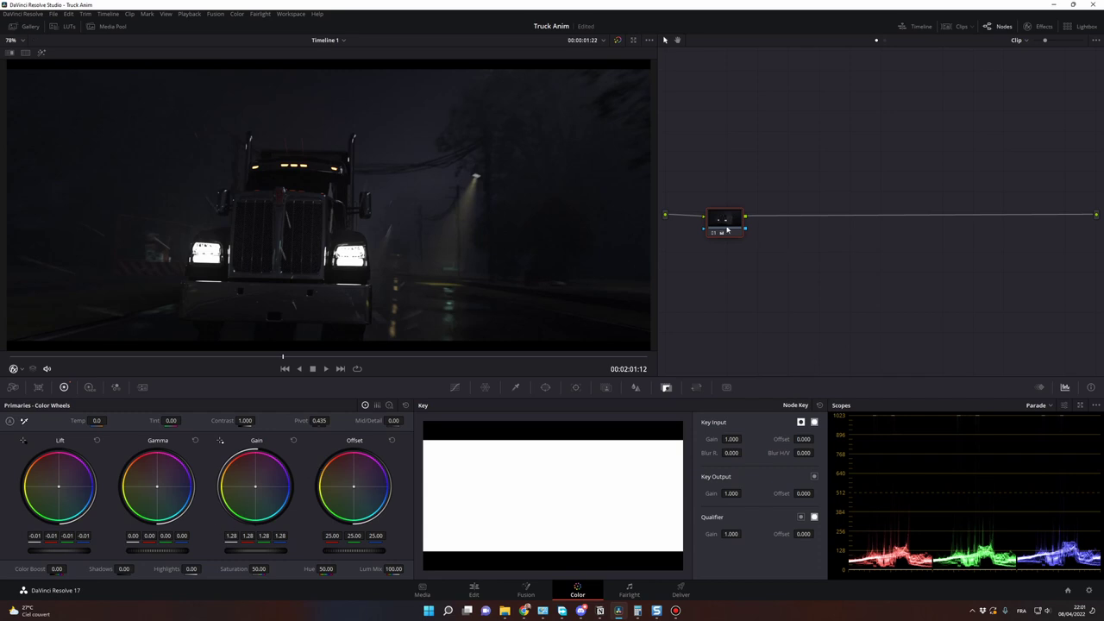
drag(727, 229, 740, 215)
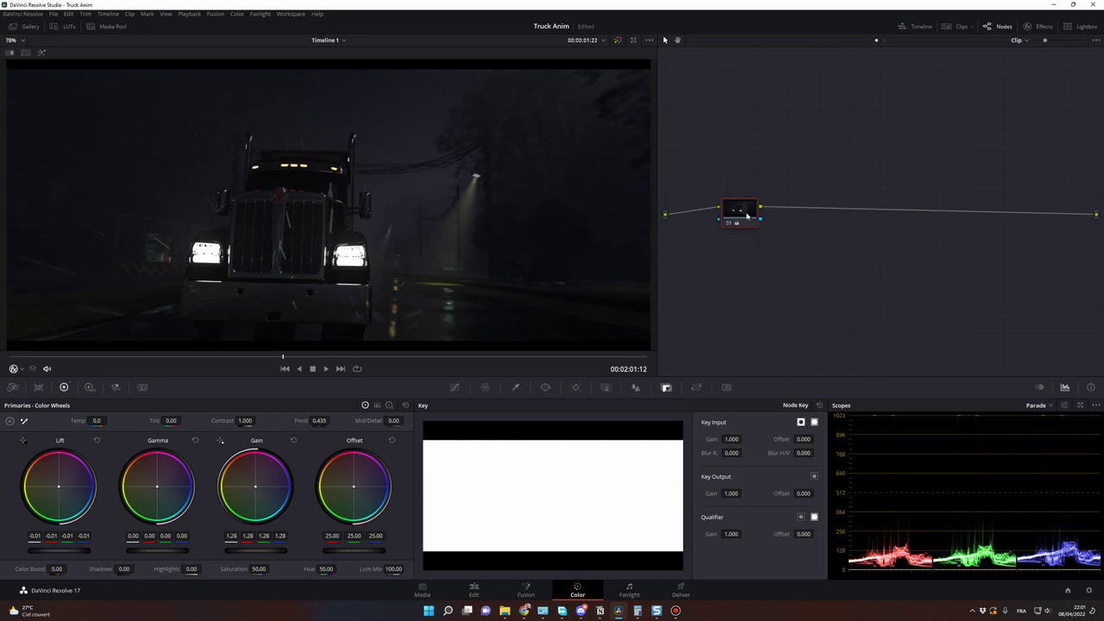
drag(747, 216, 740, 218)
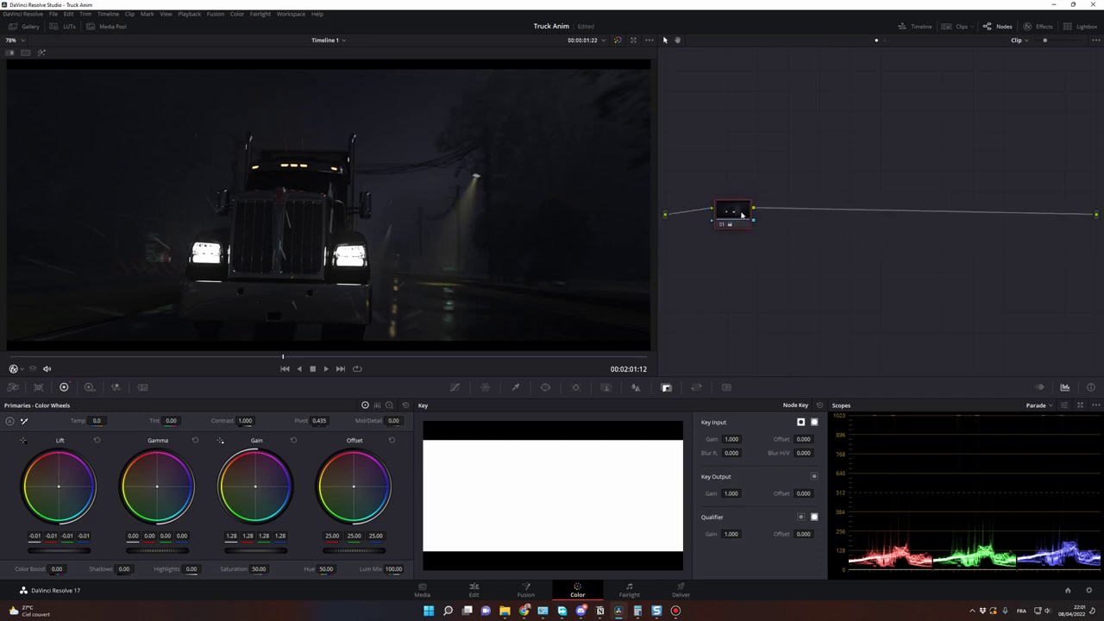
drag(742, 215, 741, 210)
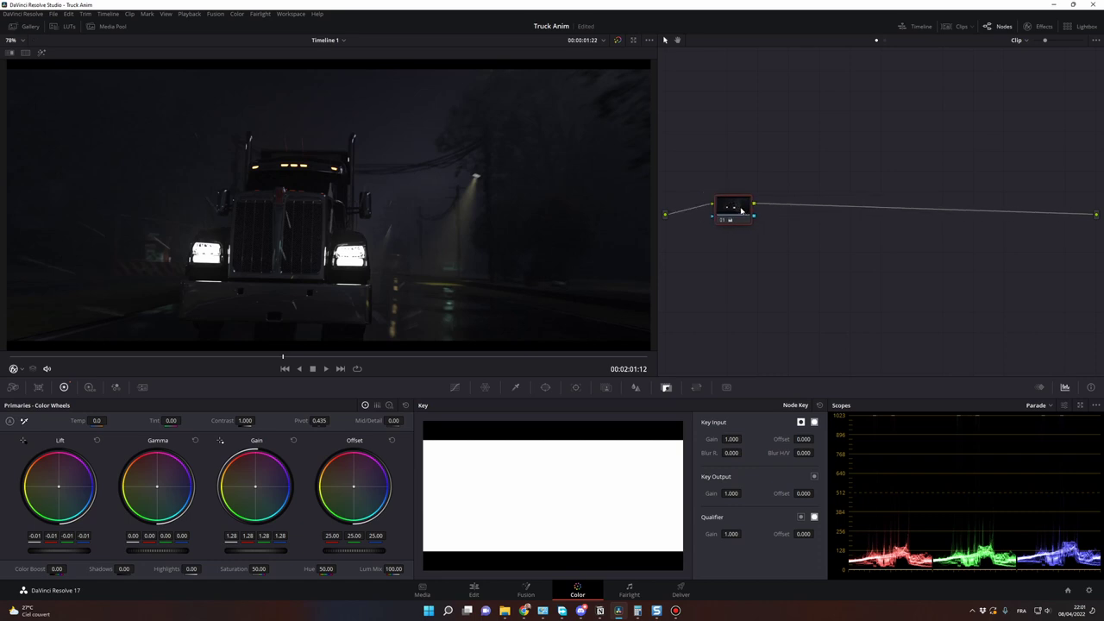
Add a serial node after node 01 and apply the JY-LUT1 LUT from the JYB folder to it.
key(alt+s)
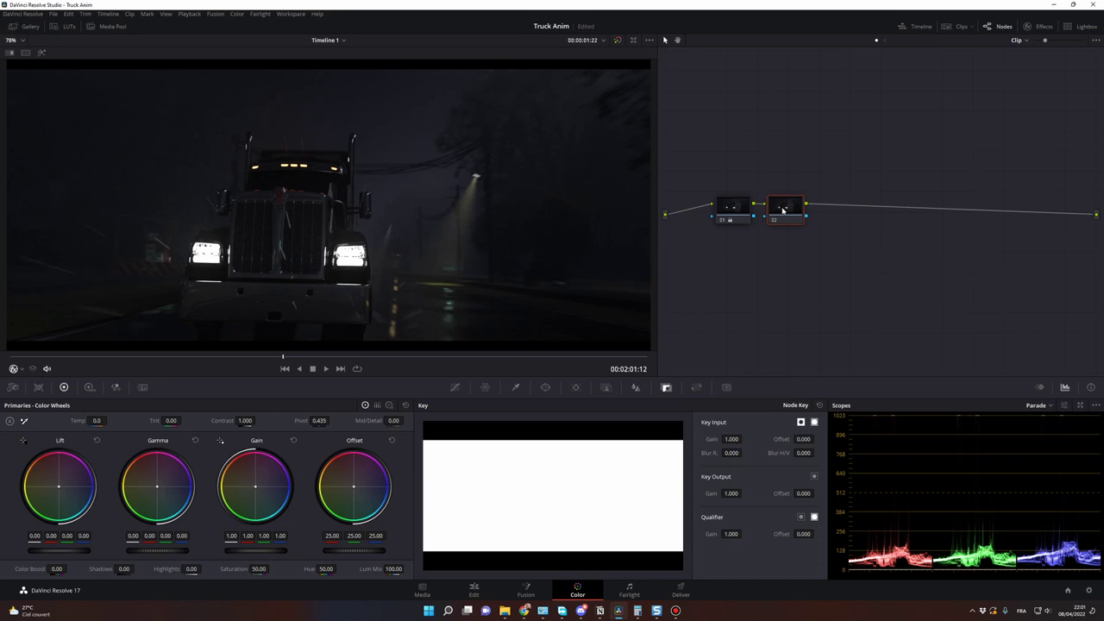
click(69, 27)
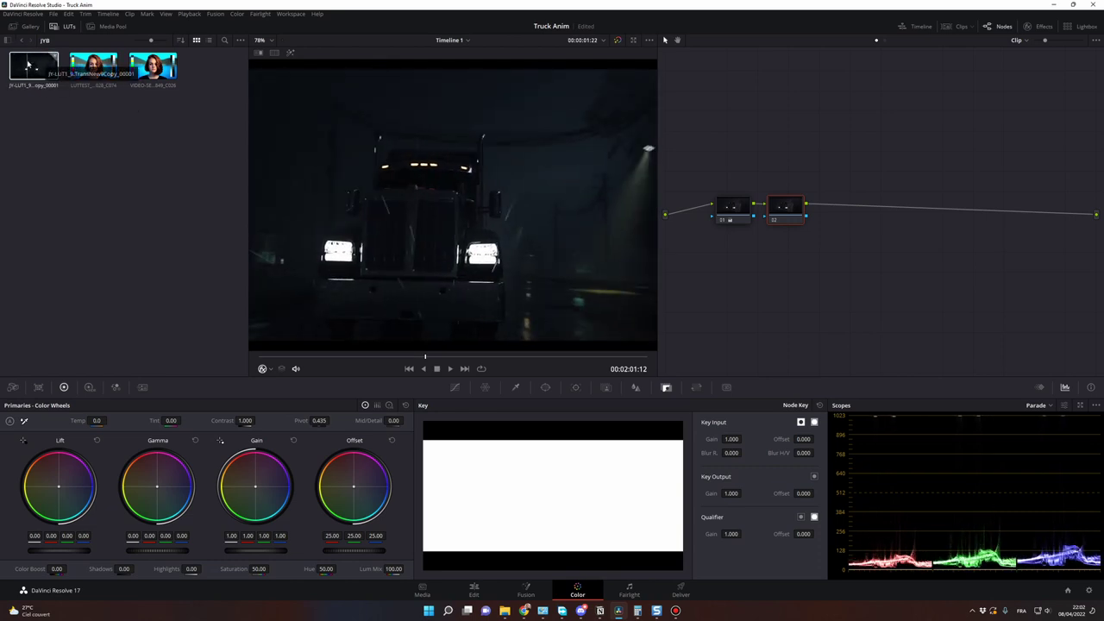
drag(28, 64, 719, 217)
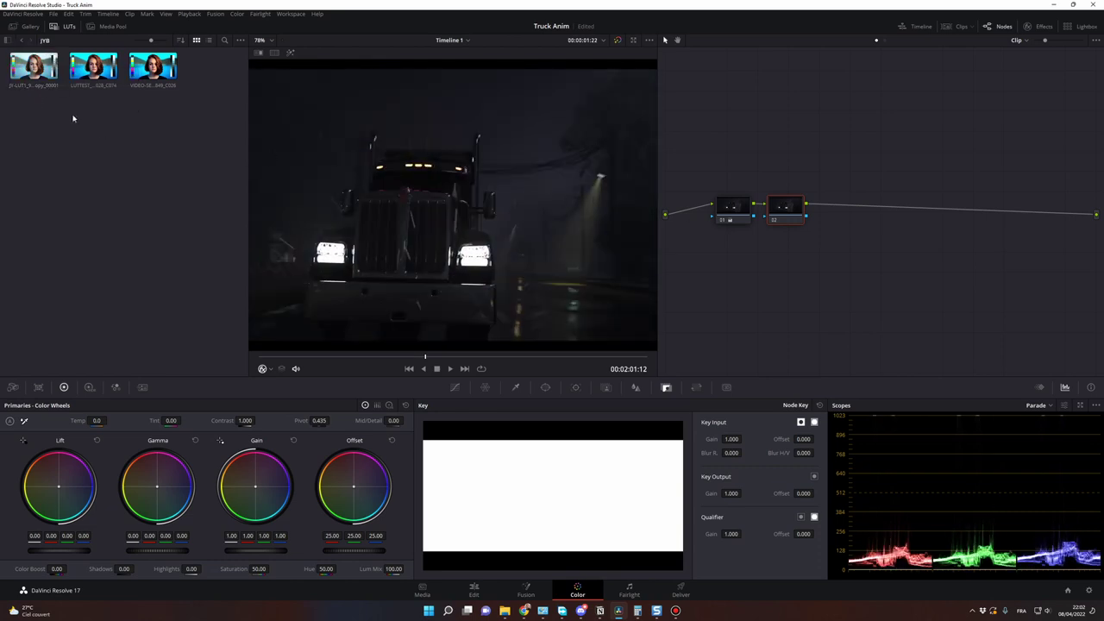
click(34, 70)
drag(34, 69, 795, 220)
key(alt+f)
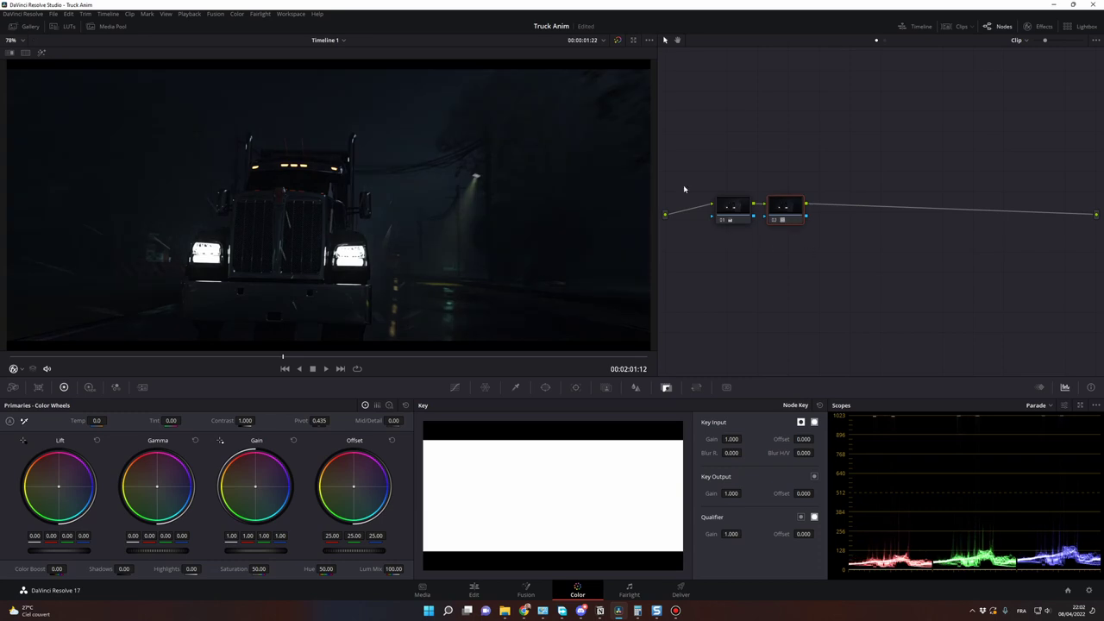
Compare the shot with and without the LUT node, and set that node's Key Output Gain to 0.5.
key(ctrl+d)
key(ctrl+d)
click(731, 493)
click(730, 493)
text(0.5)
key(Return)
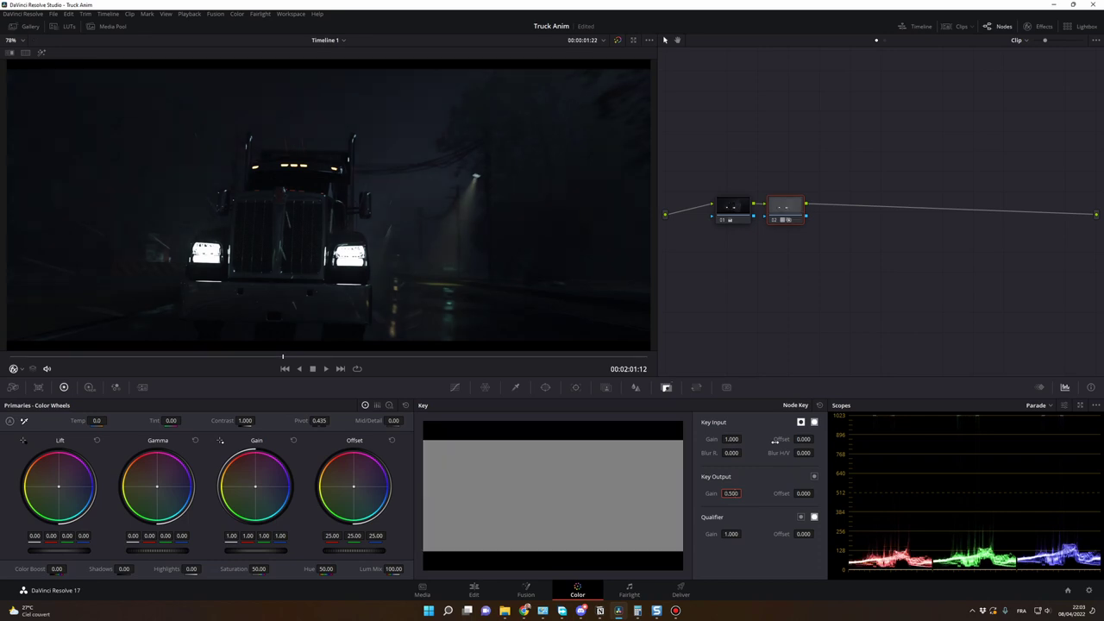
Check the reduced LUT strength by disabling and re-enabling node 02, and save the project.
click(810, 305)
key(ctrl+d)
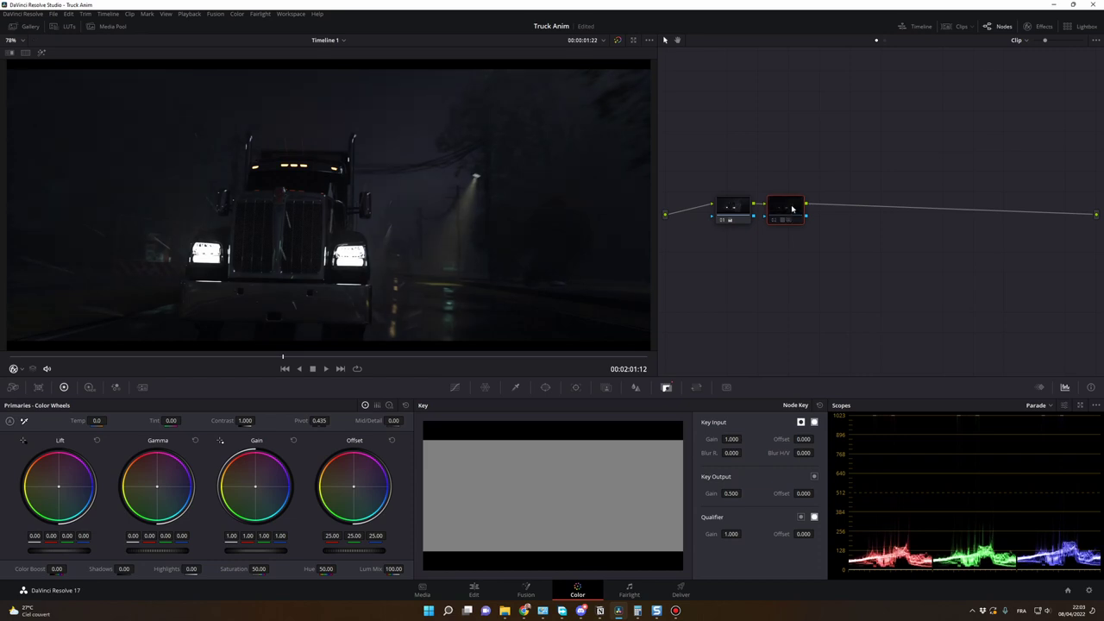
key(ctrl+d)
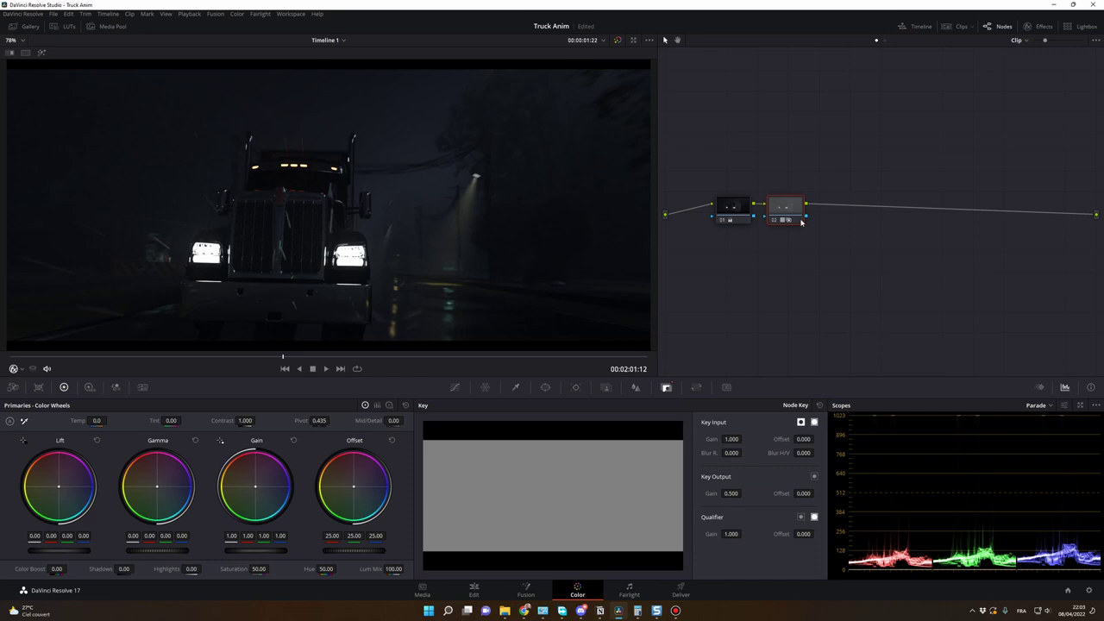
key(ctrl+s)
Add a third serial node after the LUT node and apply the FilmConvert Nitrate 3.04 effect to it.
drag(733, 210, 719, 217)
drag(787, 211, 782, 218)
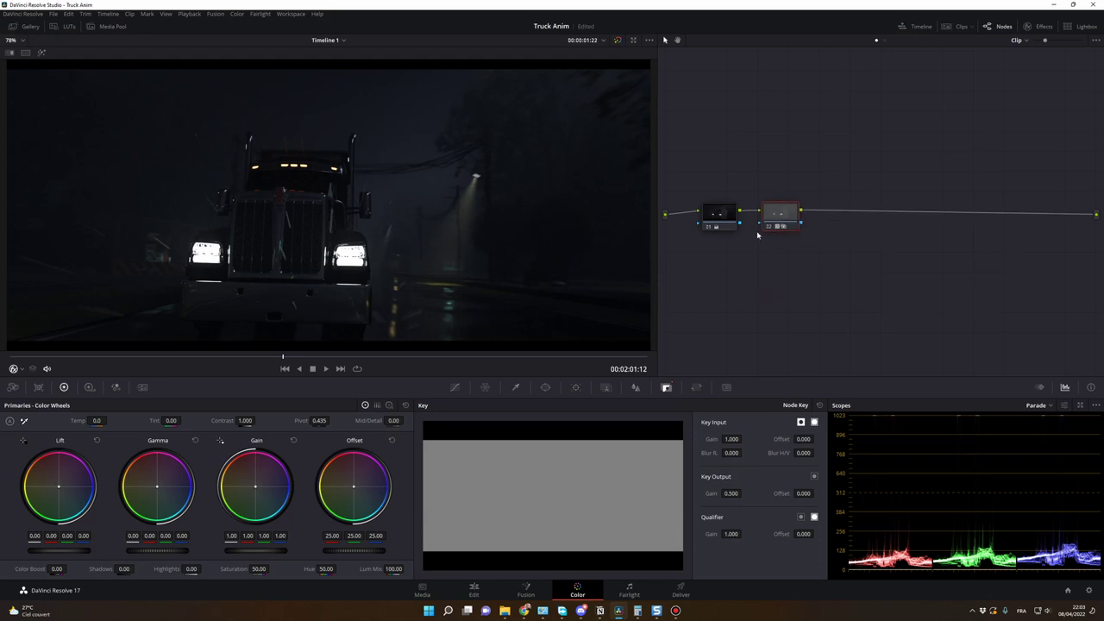
click(719, 215)
click(785, 218)
key(alt+s)
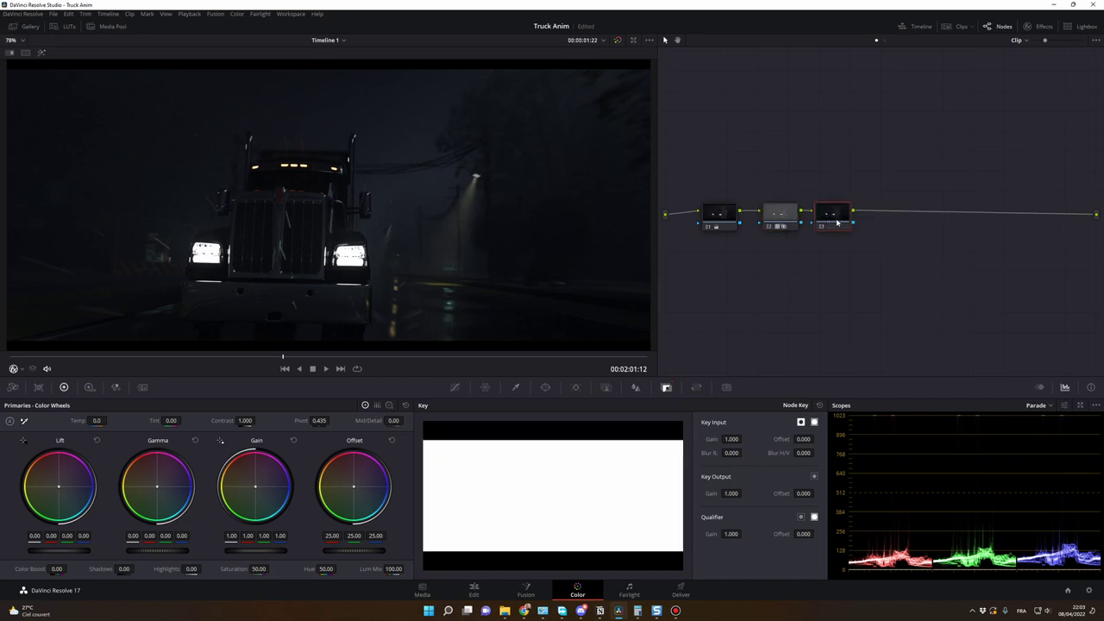
click(1038, 26)
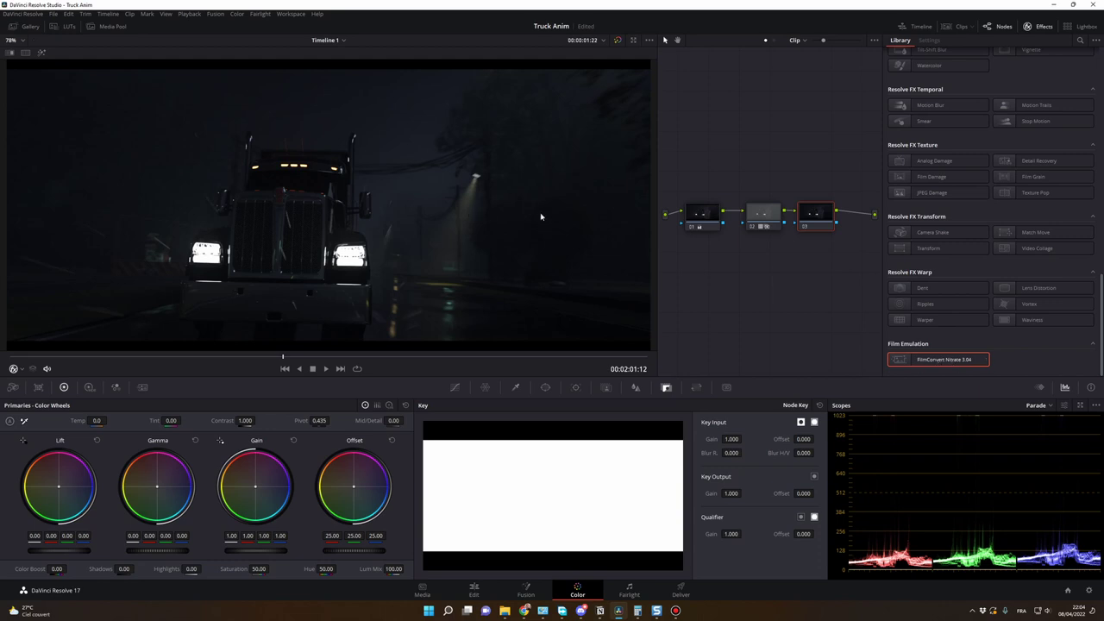
drag(933, 360, 815, 217)
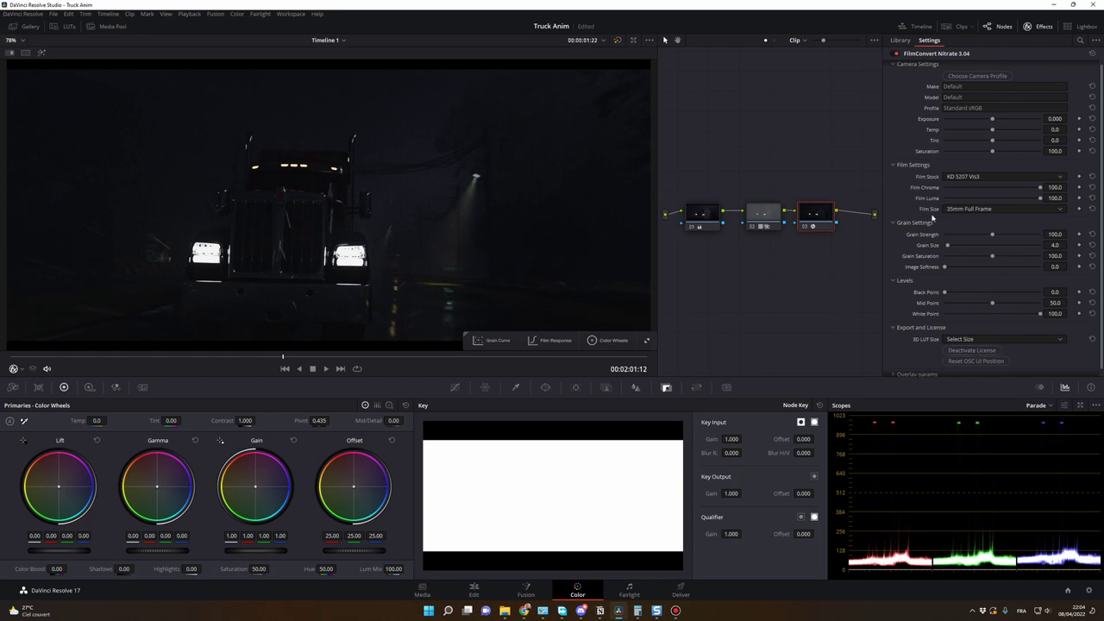
Set FilmConvert's film stock to KD 5213 Vis3, its exposure to 0.864 and its saturation to 107.2.
click(990, 177)
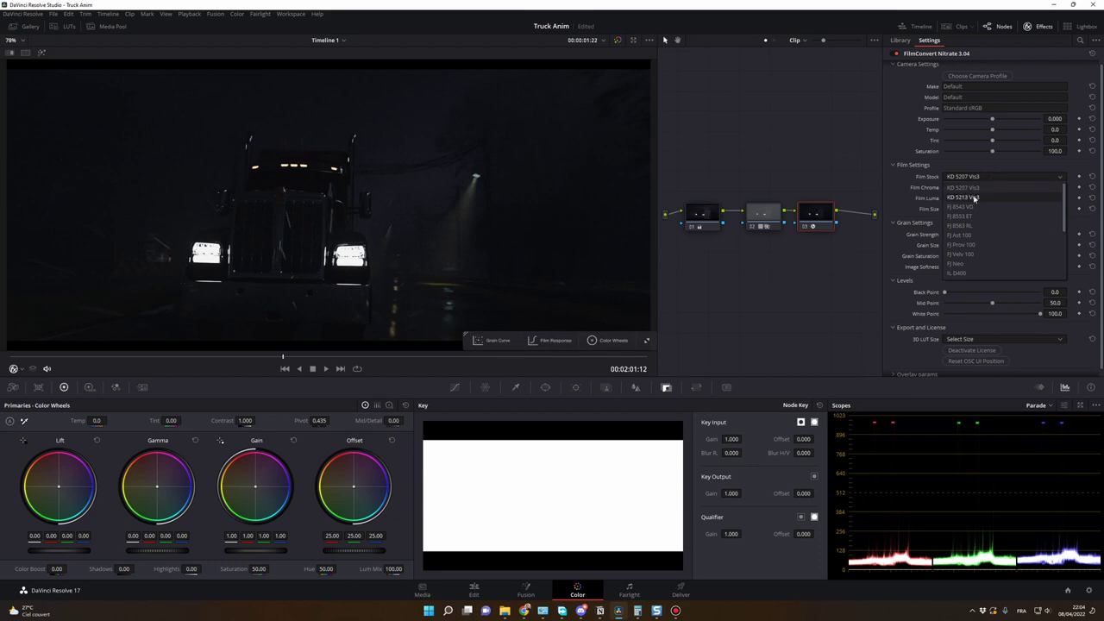
click(974, 197)
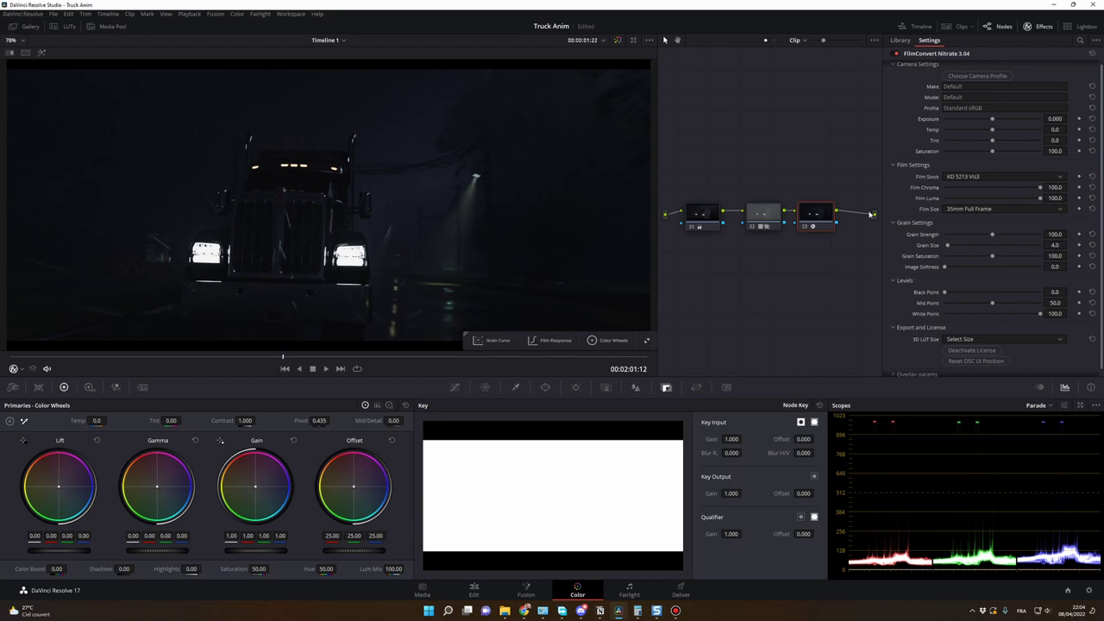
drag(992, 120, 1003, 120)
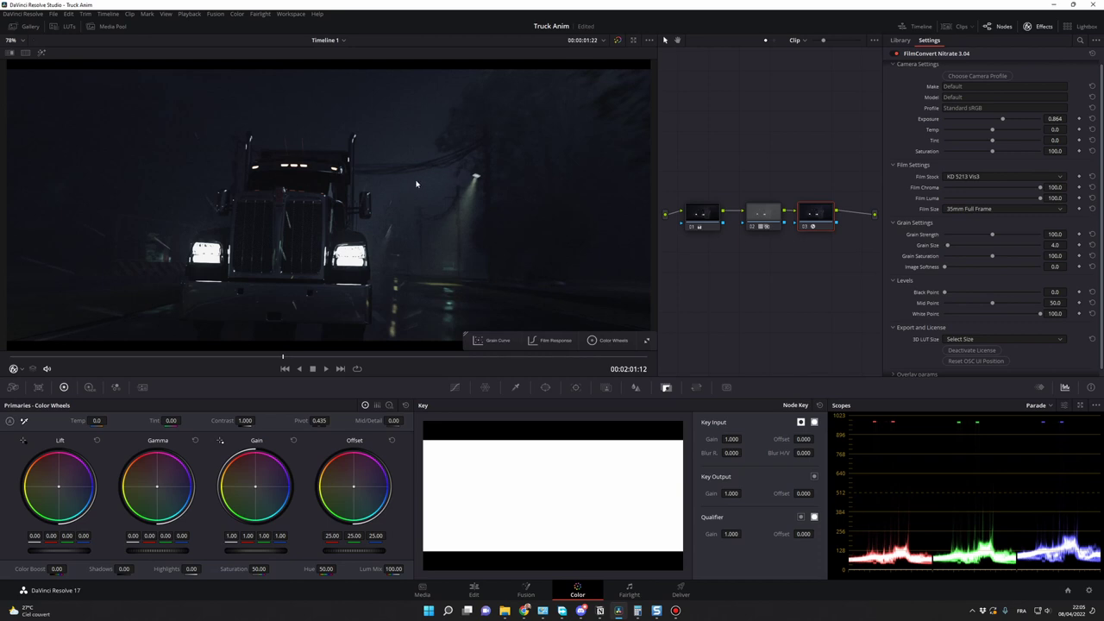
drag(992, 152, 997, 154)
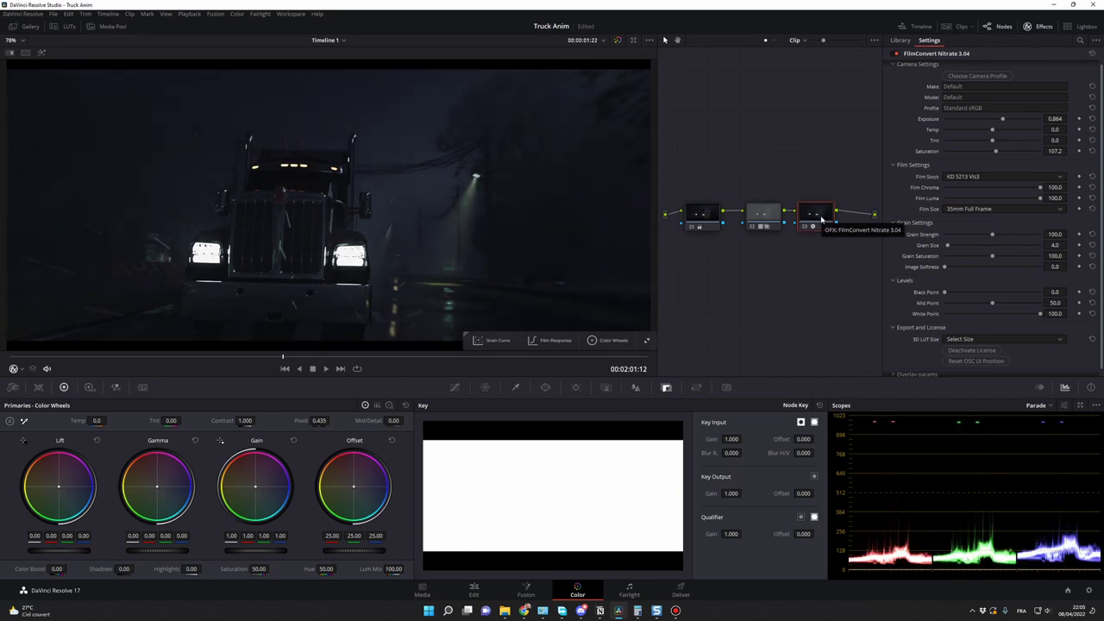
Save the project and compare the shot with and without the FilmConvert Nitrate node.
key(ctrl+s)
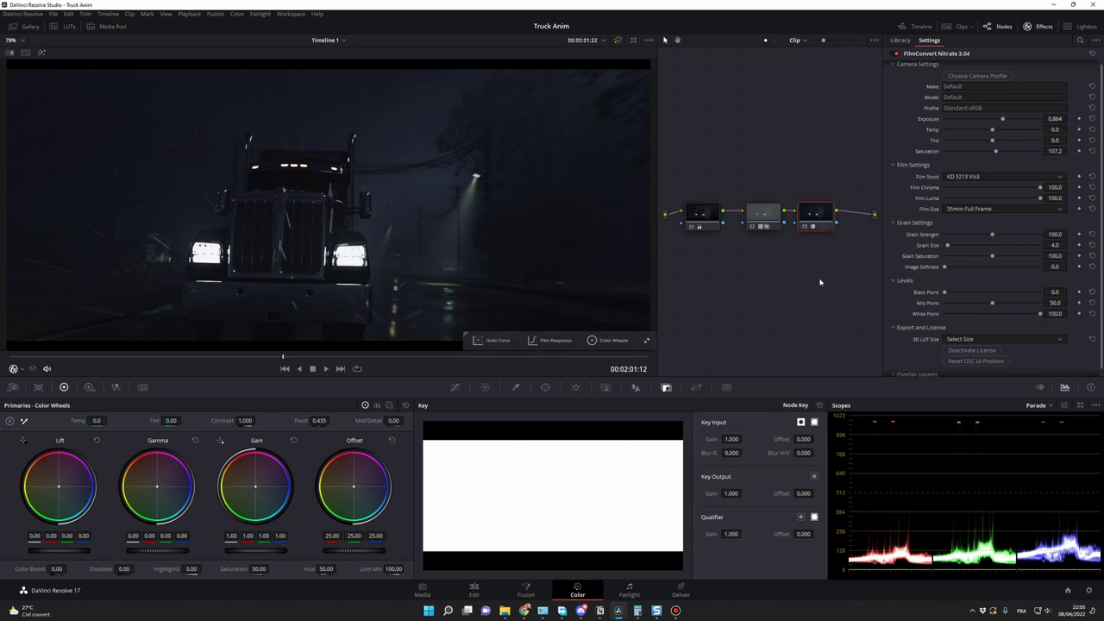
scroll(974, 349, down, 1)
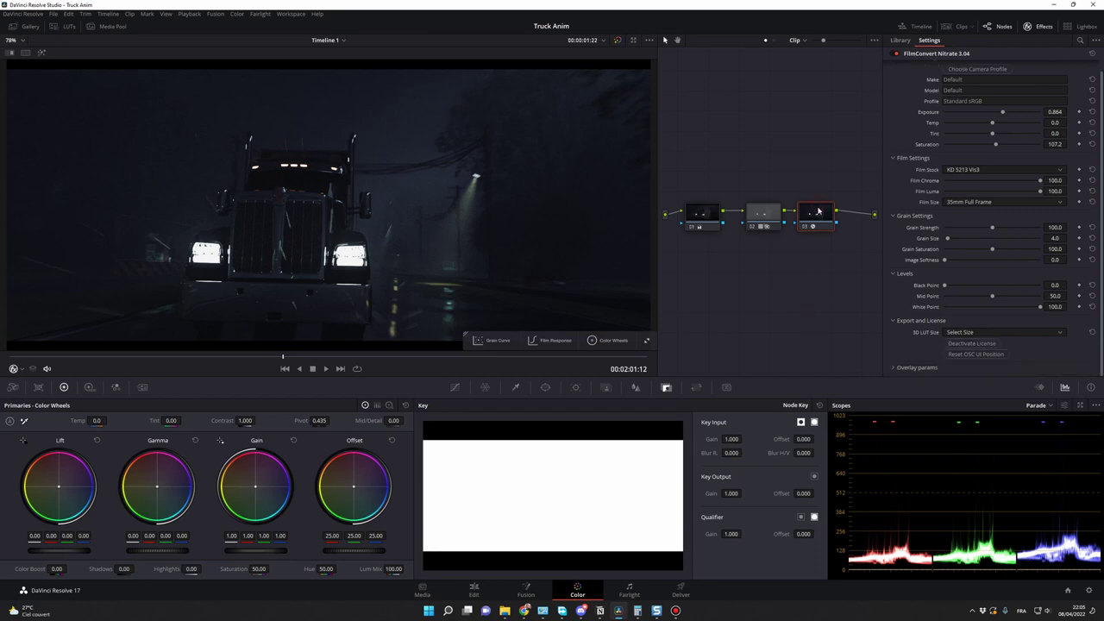
key(ctrl+d)
click(819, 223)
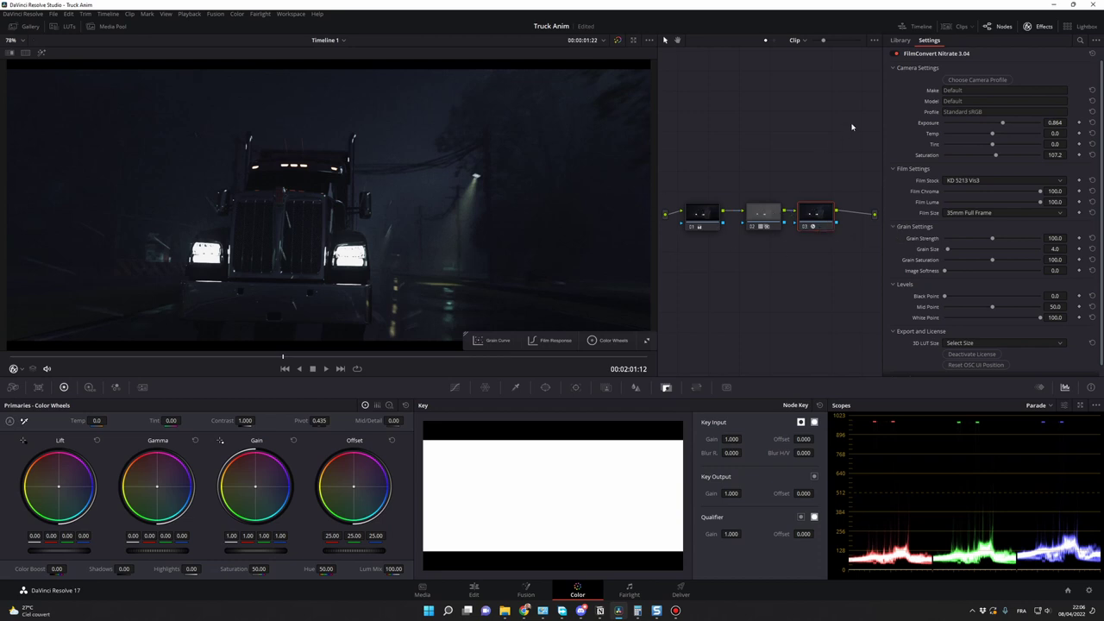
Show the clip thumbnails, apply the full node grade of clip 34 to clip 35, and select its first node.
click(960, 28)
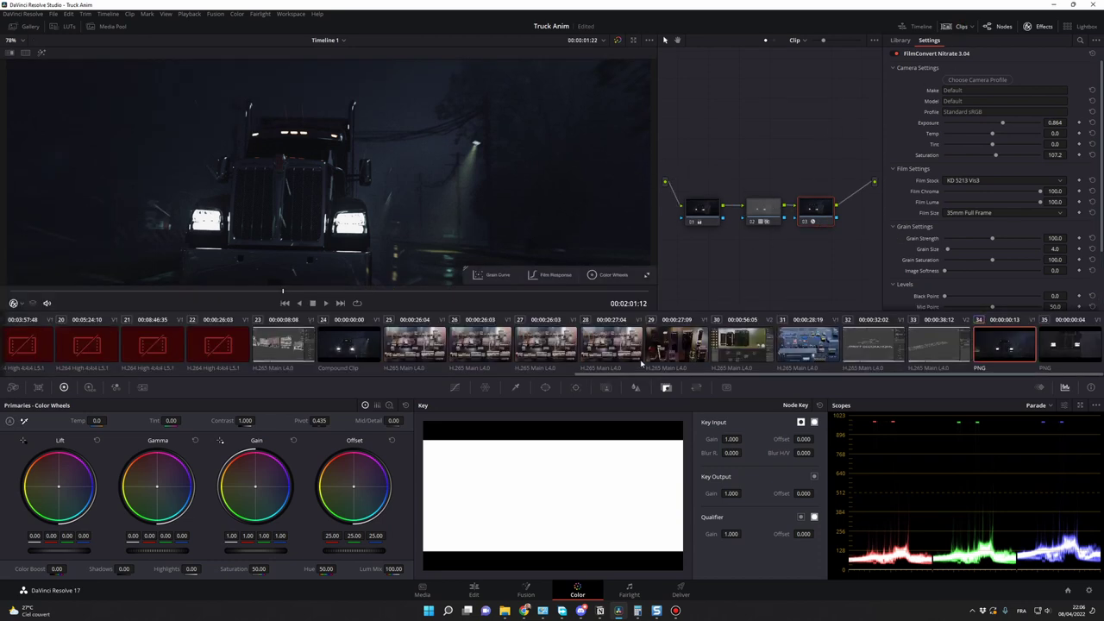
click(1074, 349)
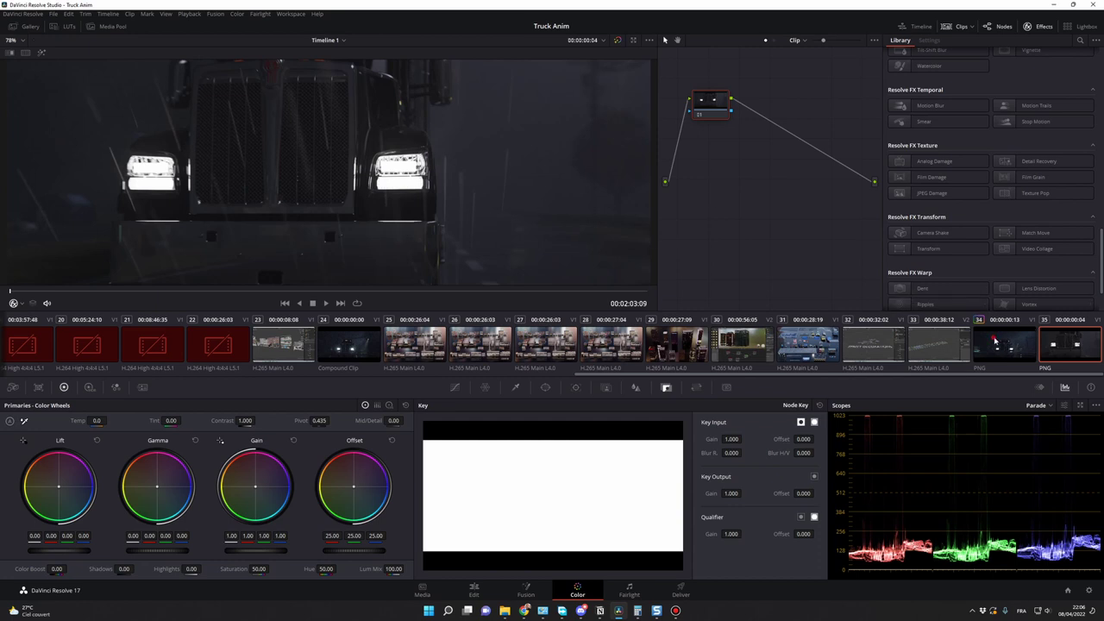
key(Up)
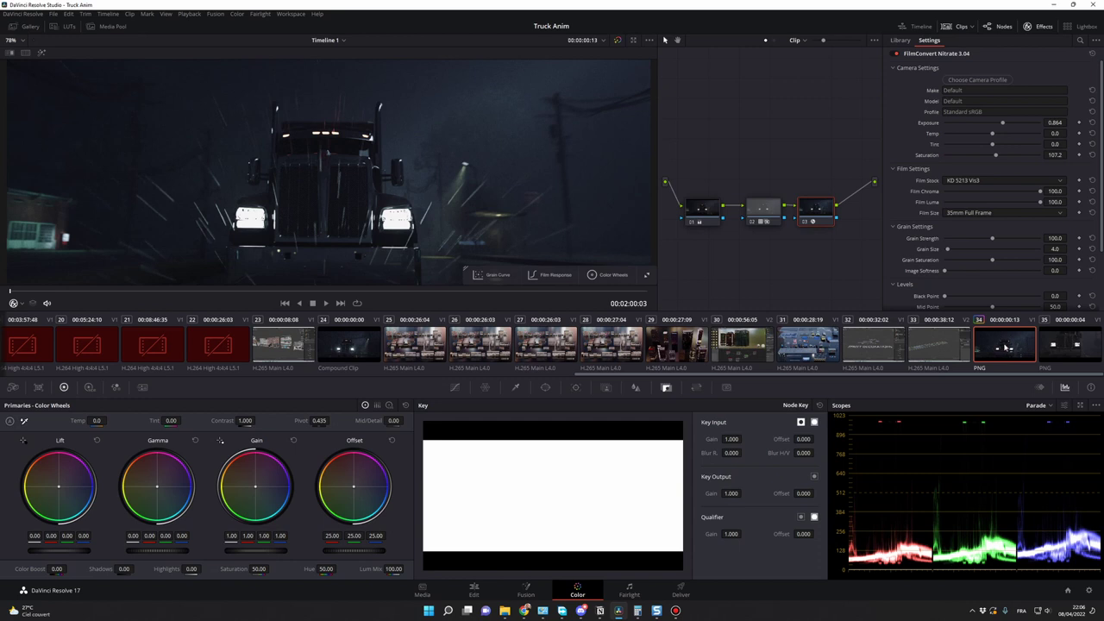
click(1077, 346)
key(=)
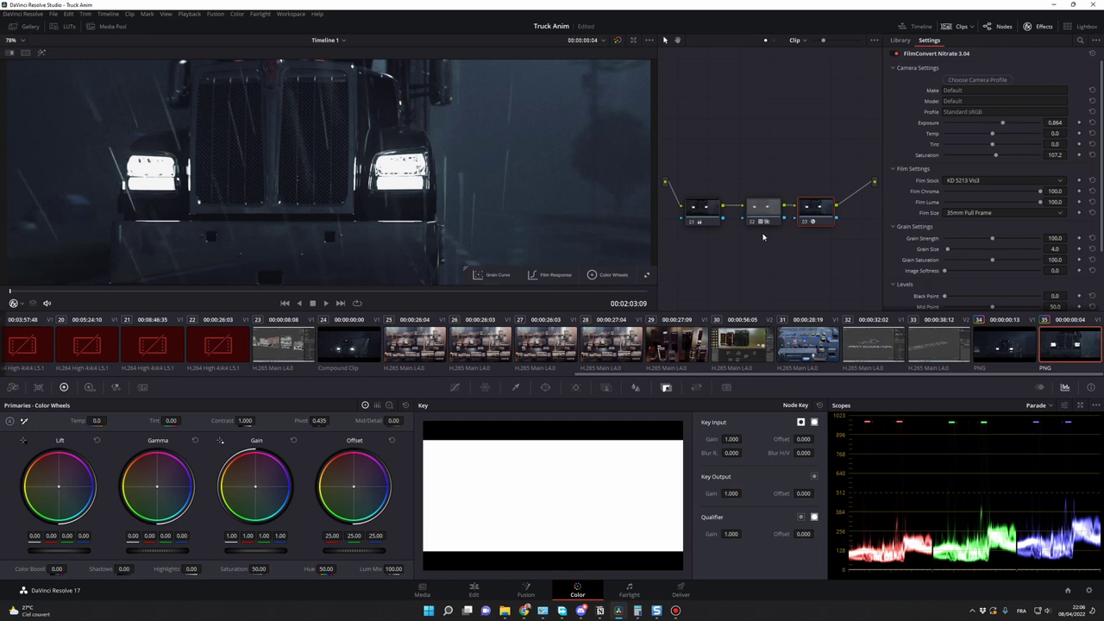
click(707, 208)
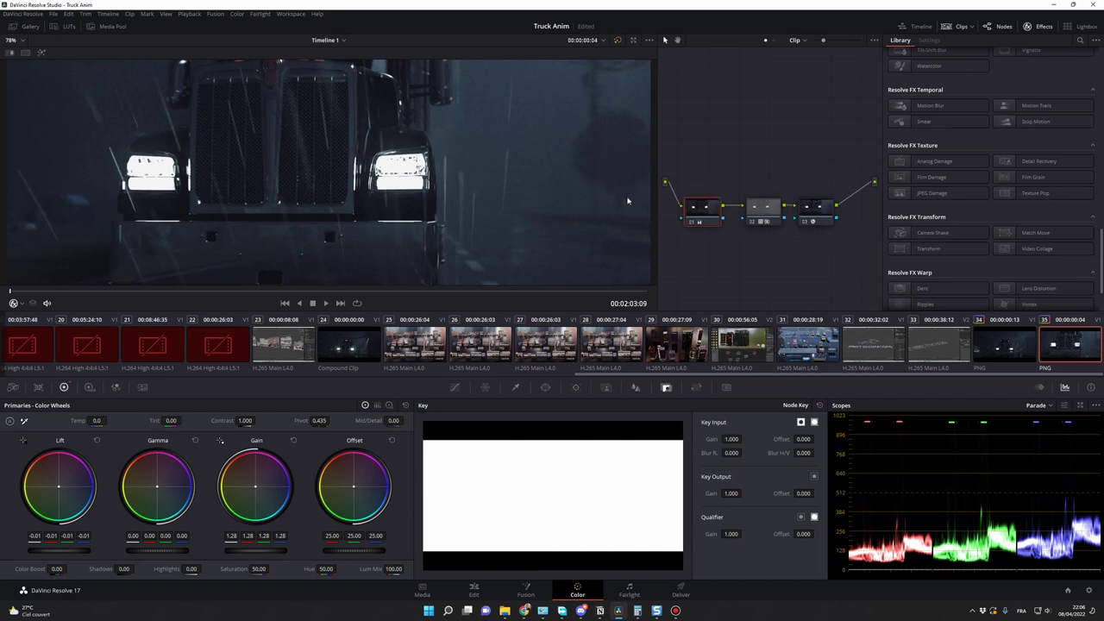
On the Edit page, apply the Resolve FX Glow effect to the T1-PROD clip near 00:02:01:22.
click(473, 589)
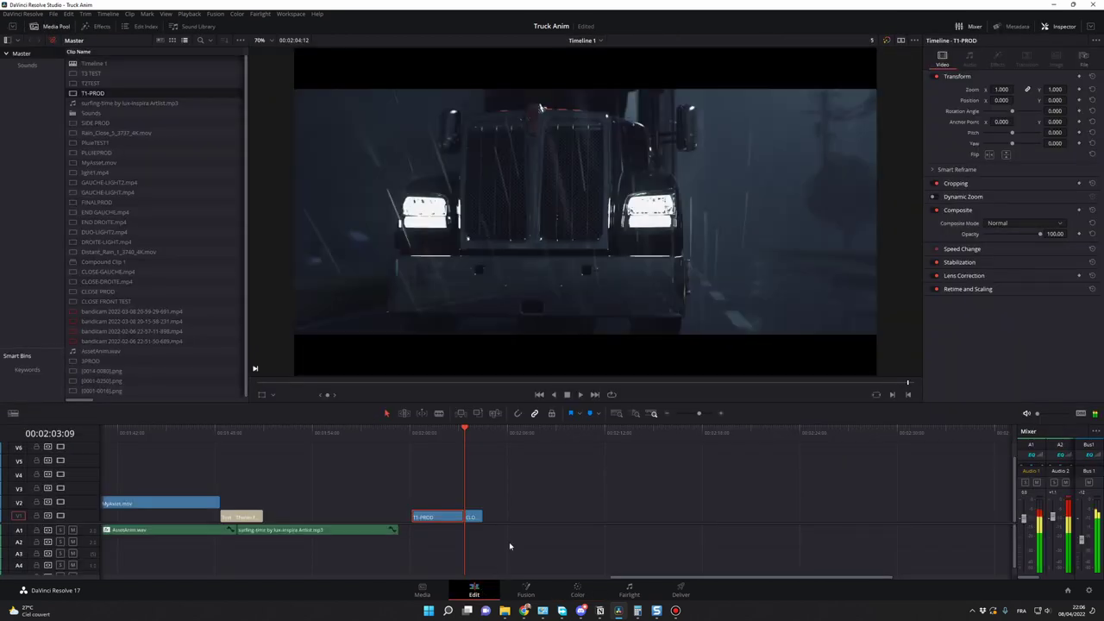
click(437, 431)
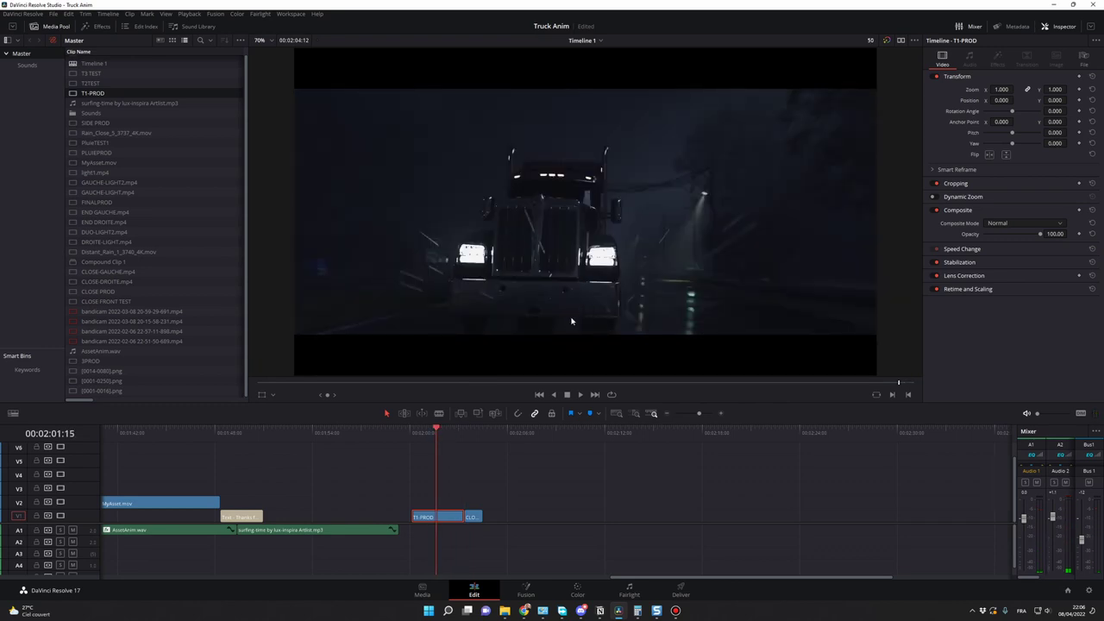
drag(440, 436, 441, 459)
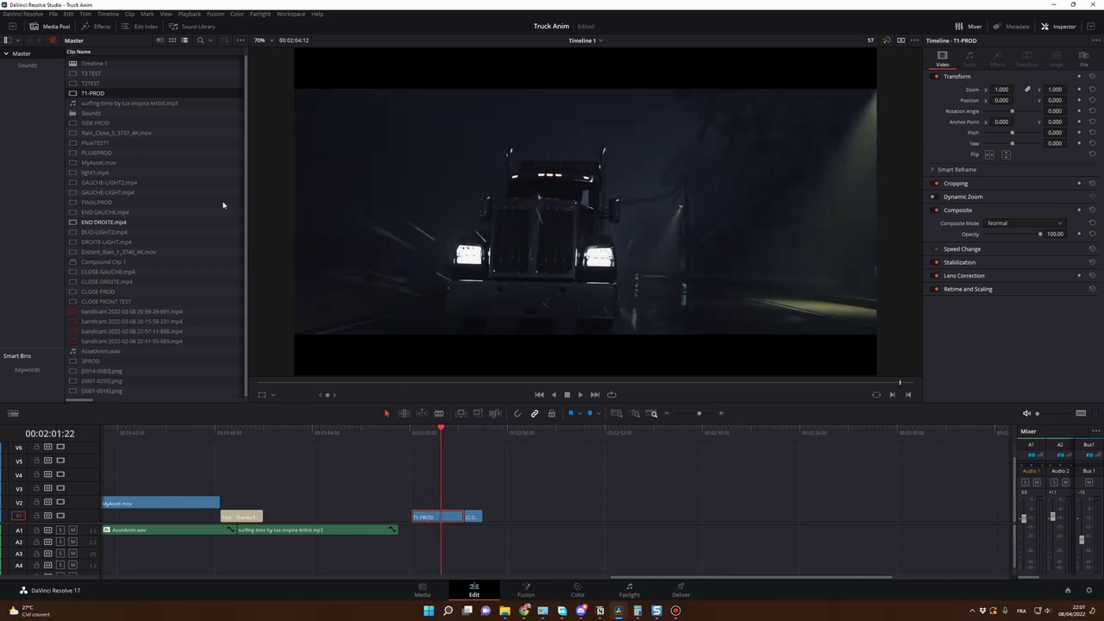
click(103, 26)
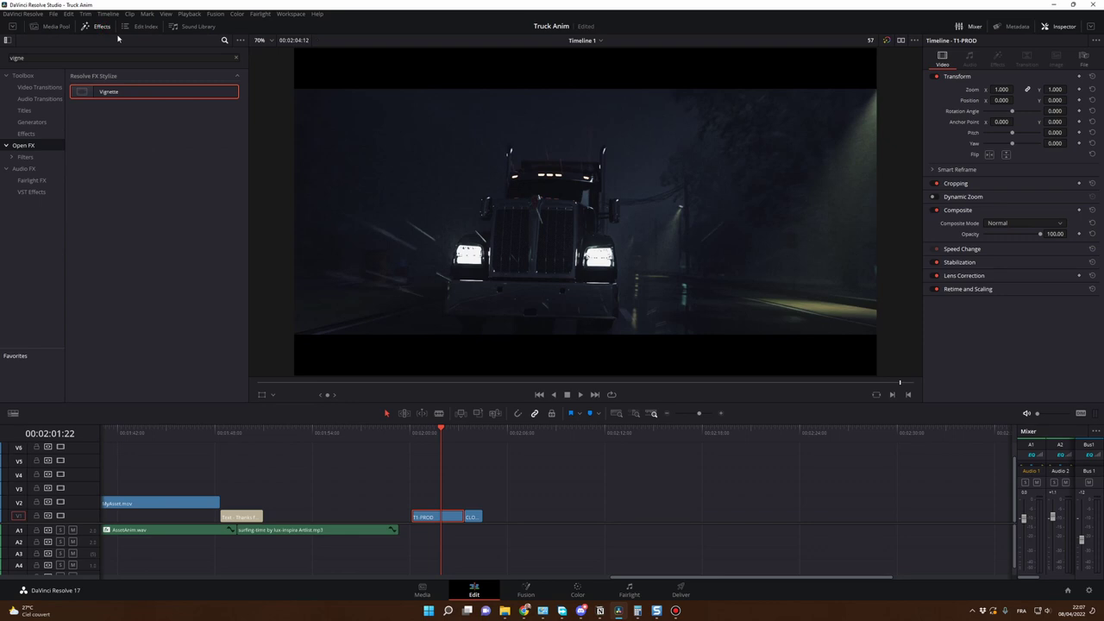
click(236, 58)
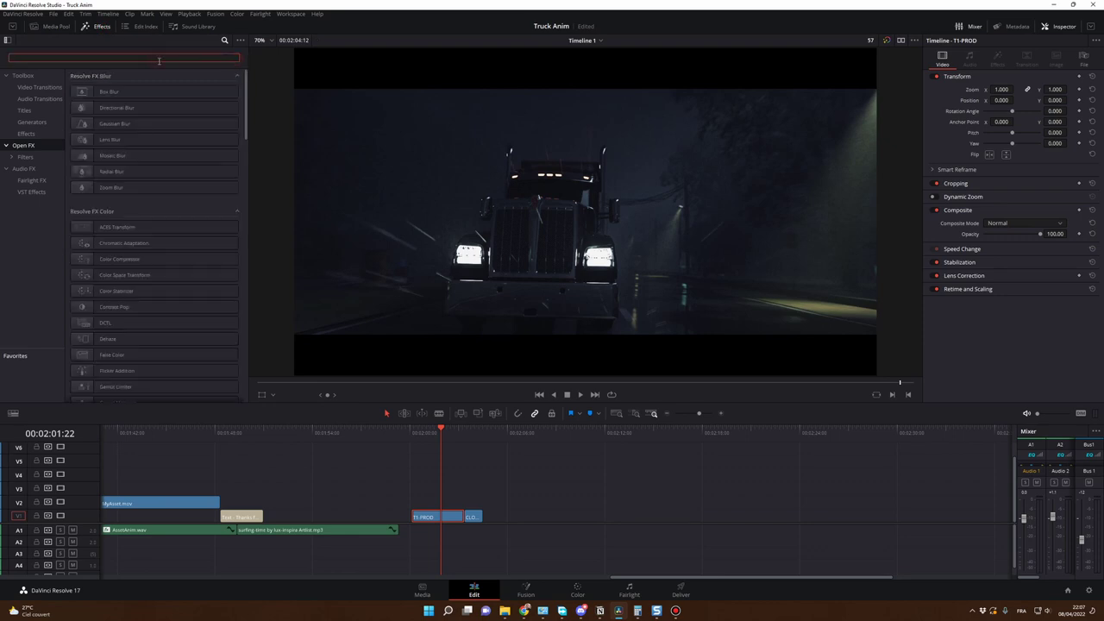
text(glow)
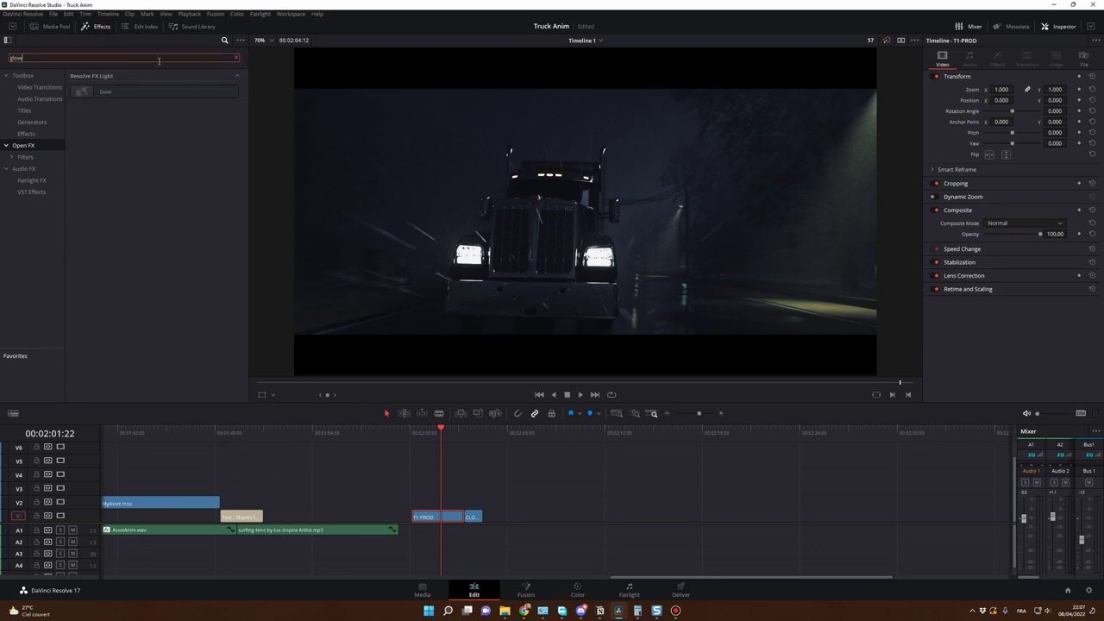
click(109, 92)
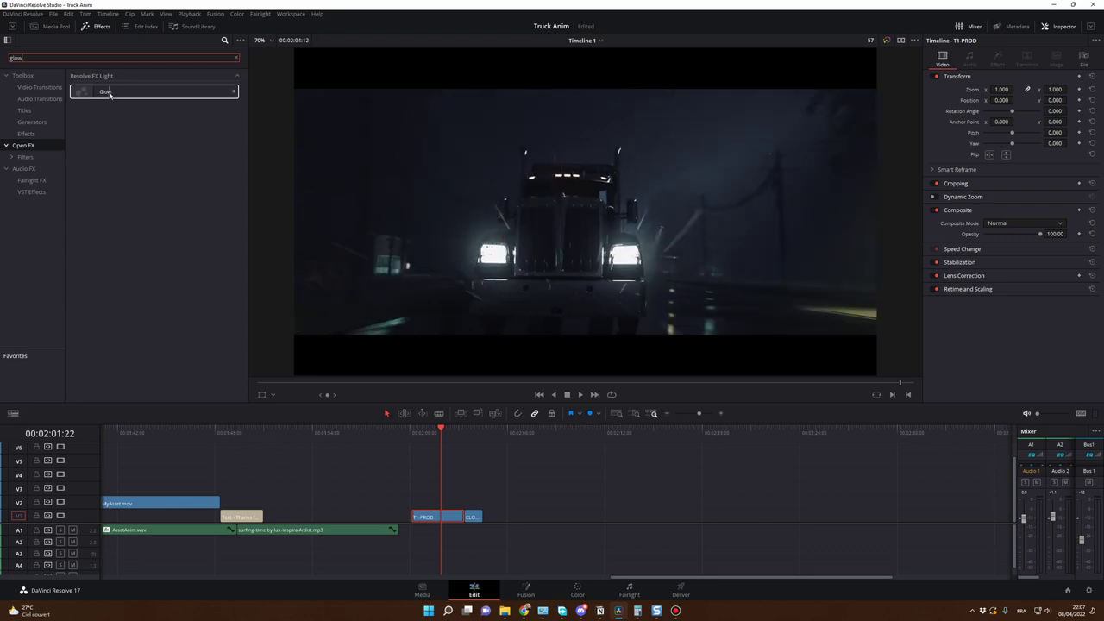
drag(111, 92, 444, 517)
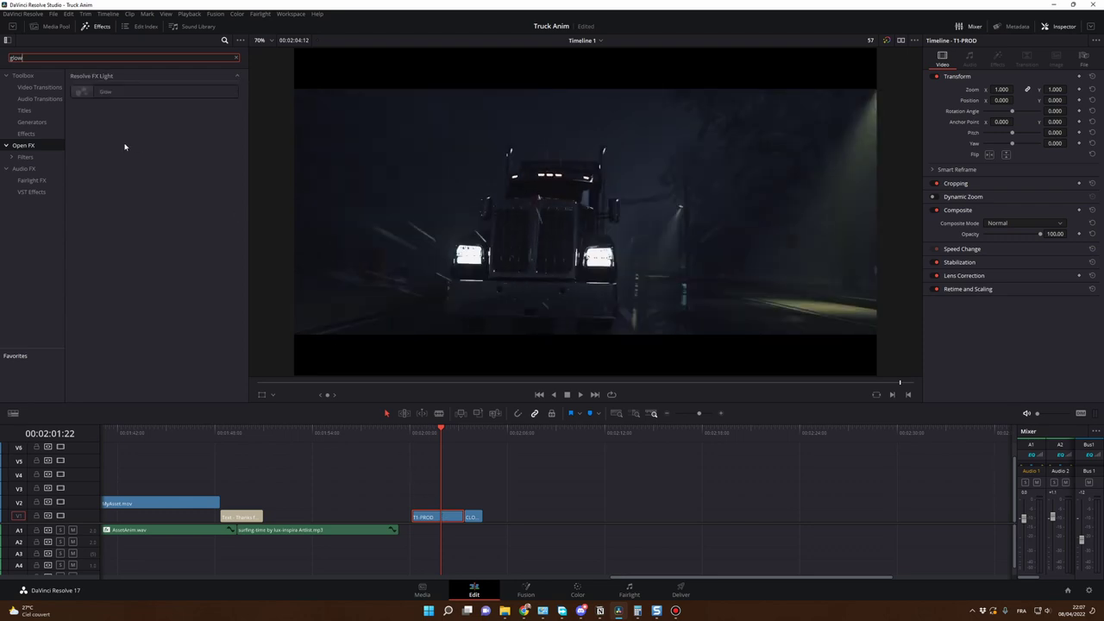
drag(103, 93, 448, 520)
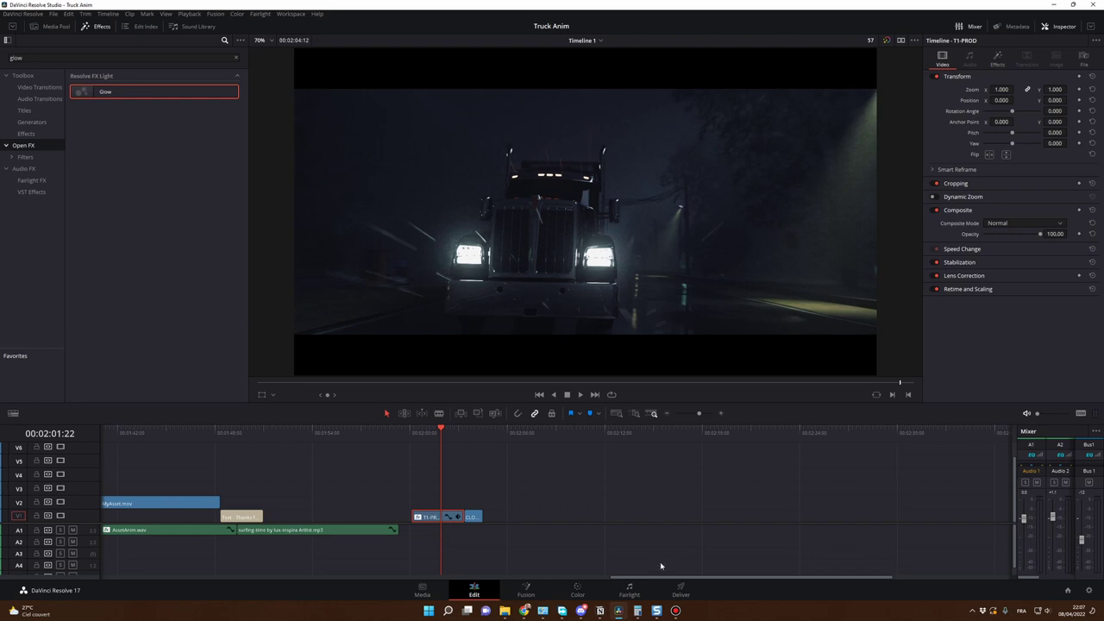
Examine the Glow settings of the finished T1-PROD clip at 00:00:01:10 and compare it with Glow disabled and enabled.
drag(652, 579, 144, 579)
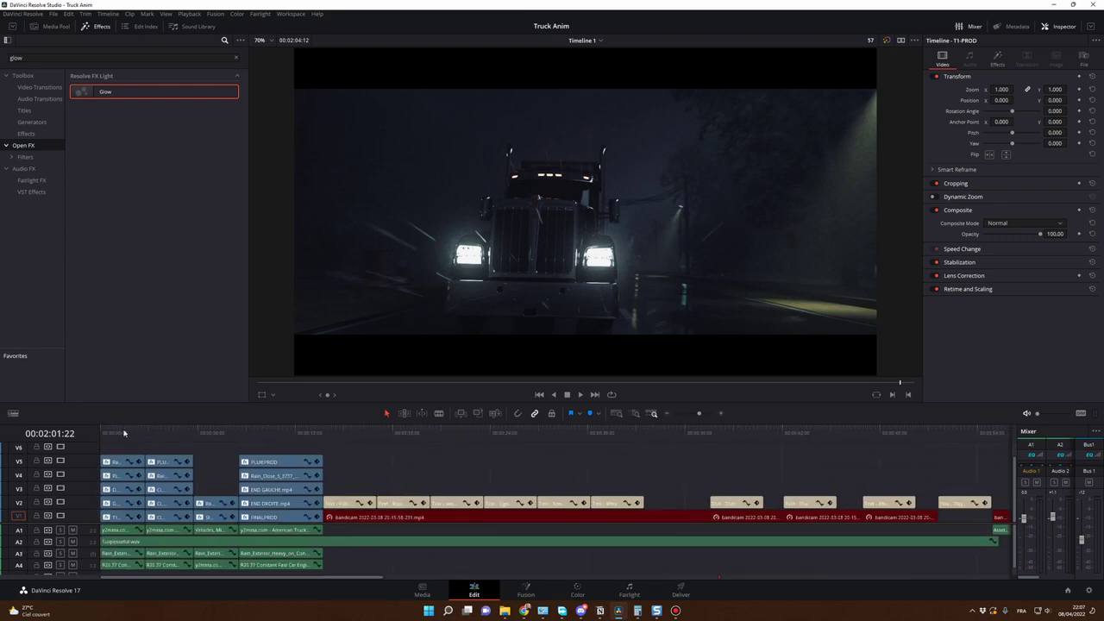
click(122, 517)
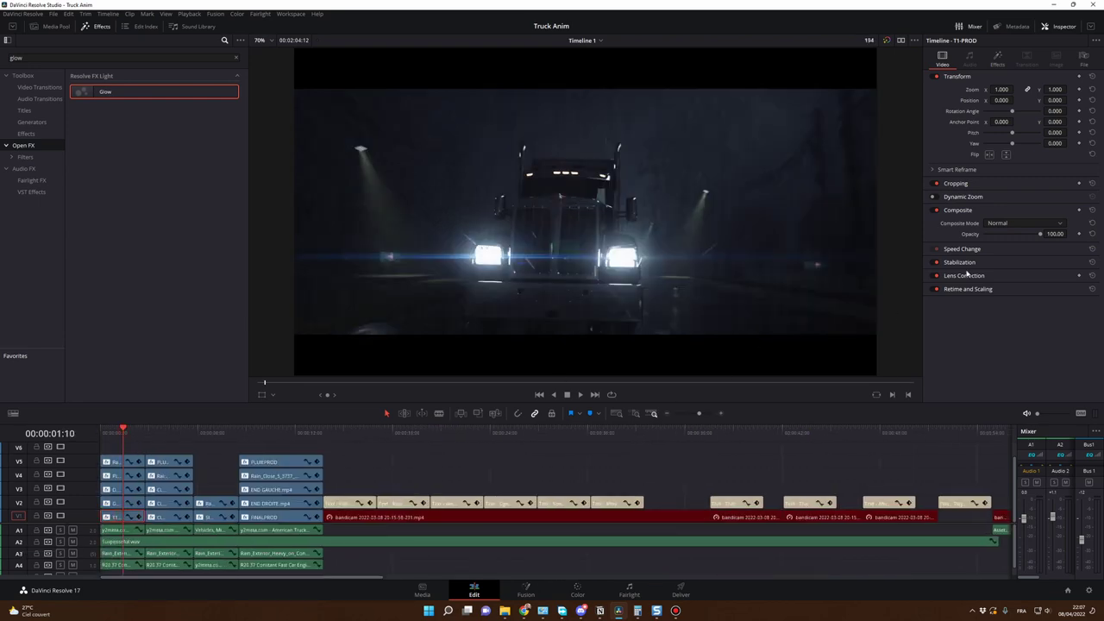
click(998, 57)
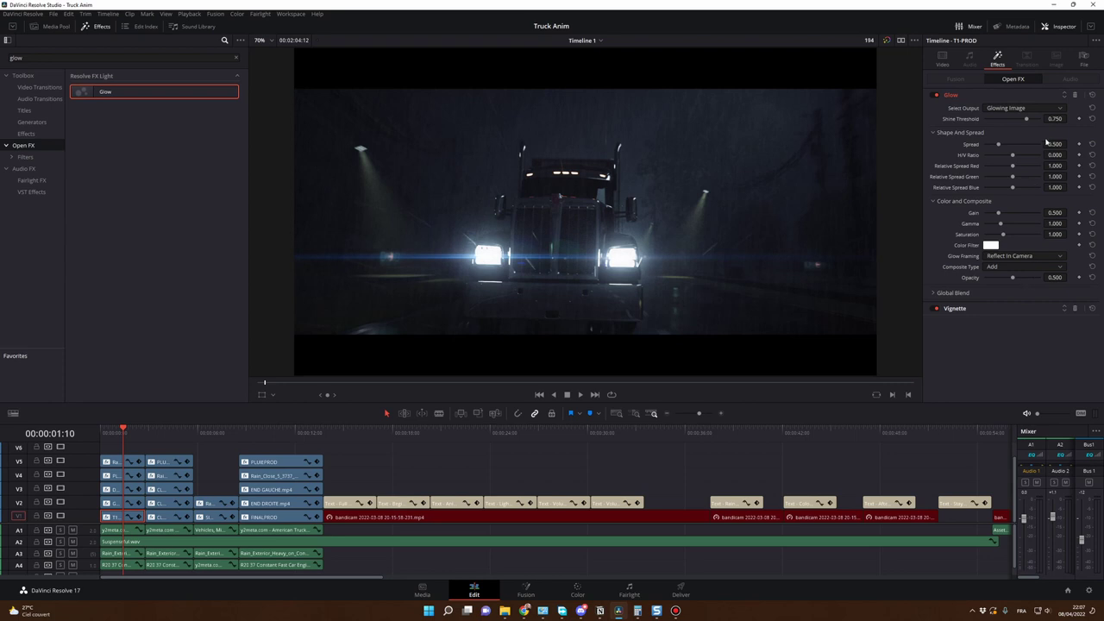
click(935, 96)
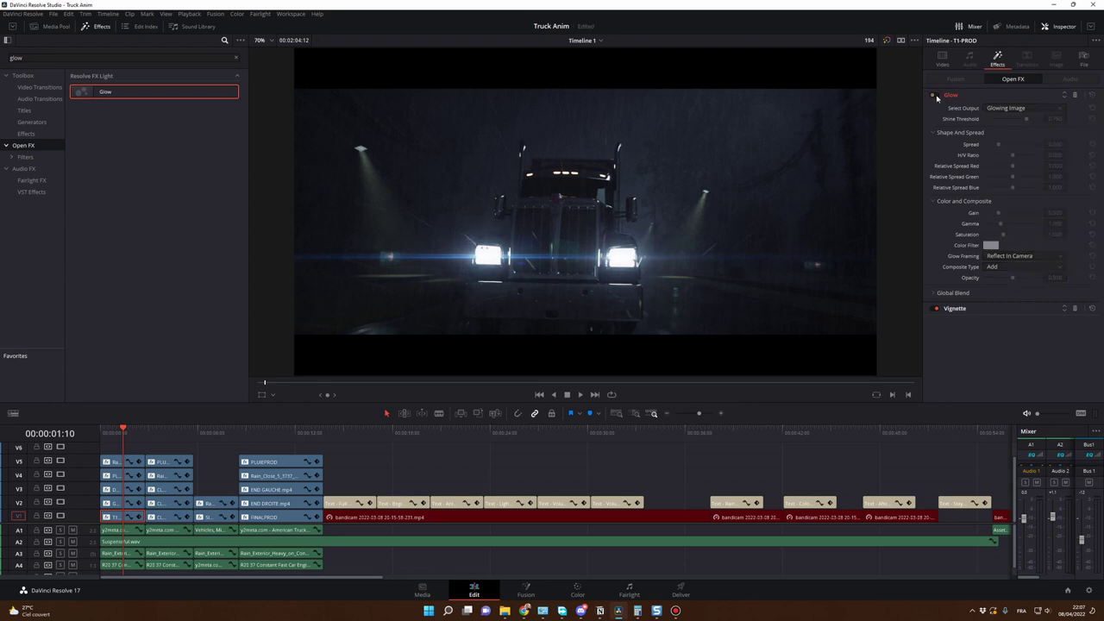
click(936, 96)
click(936, 95)
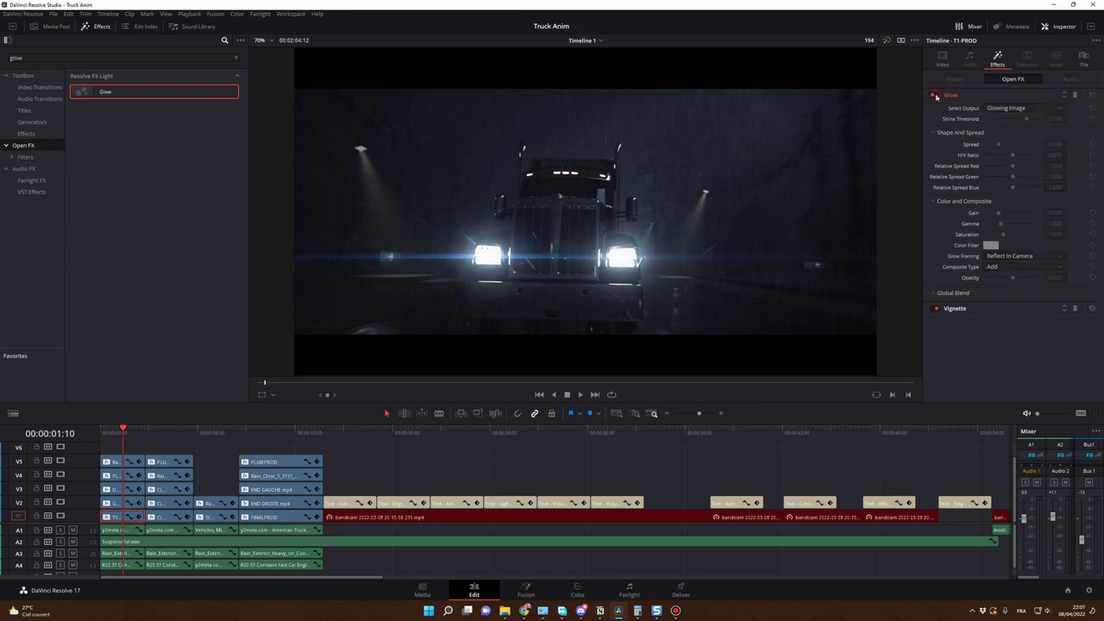
click(936, 96)
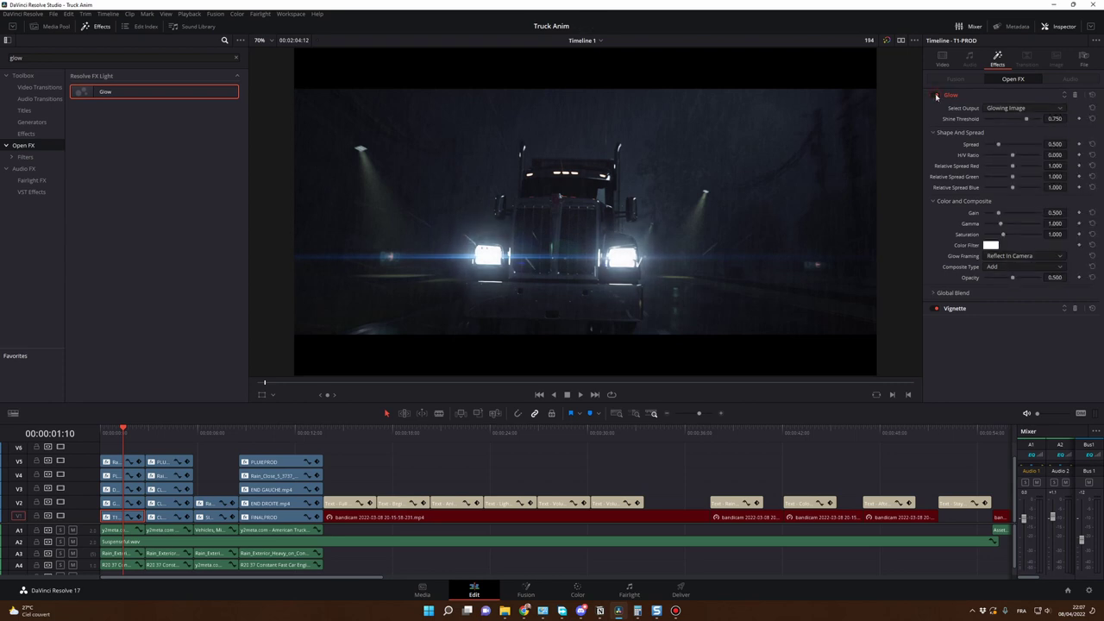
Expand the clip's Vignette settings, compare the shot with and without the vignette, and save the project.
click(992, 311)
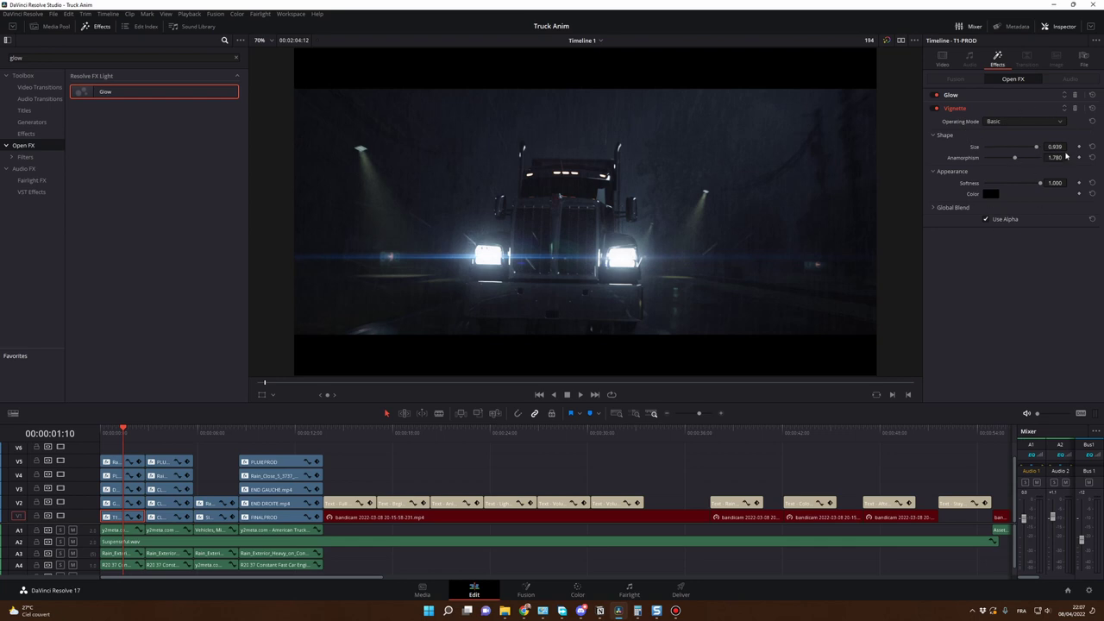
click(936, 109)
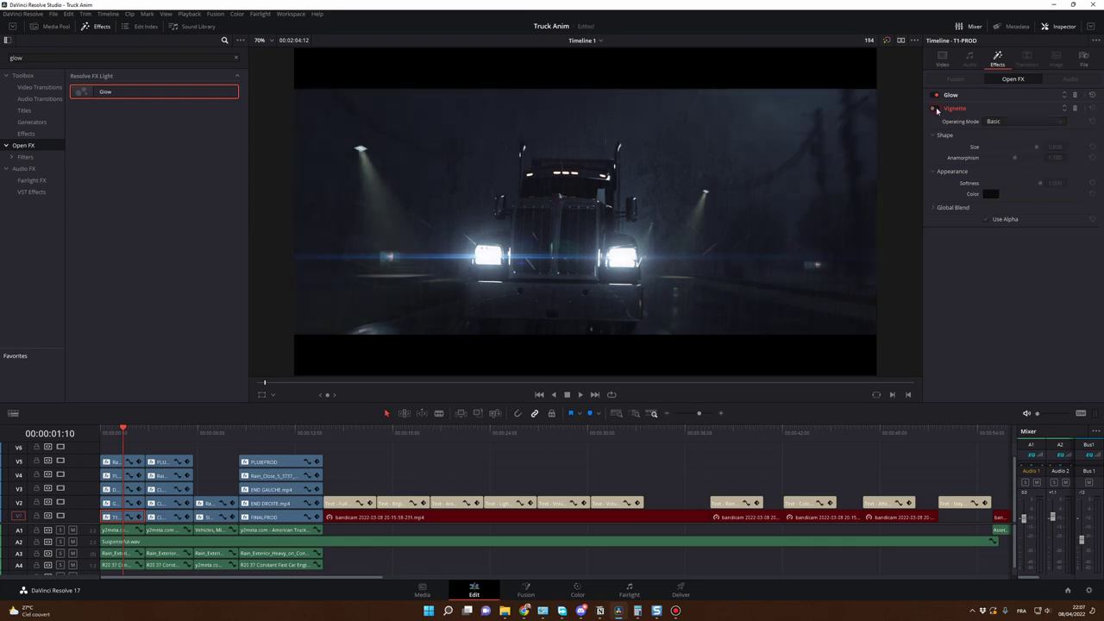
click(935, 109)
click(936, 108)
click(936, 109)
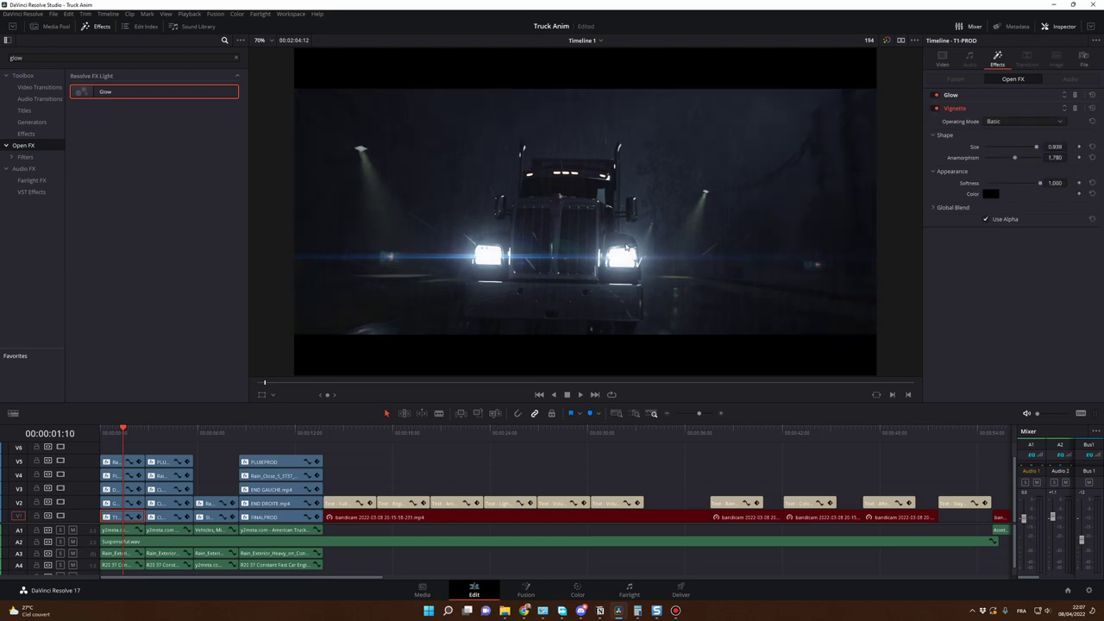
key(ctrl+s)
Examine the Paste Attributes options for copying plugins from T1-PROD to the CLOSE PROD clip, without applying them.
click(144, 516)
click(170, 431)
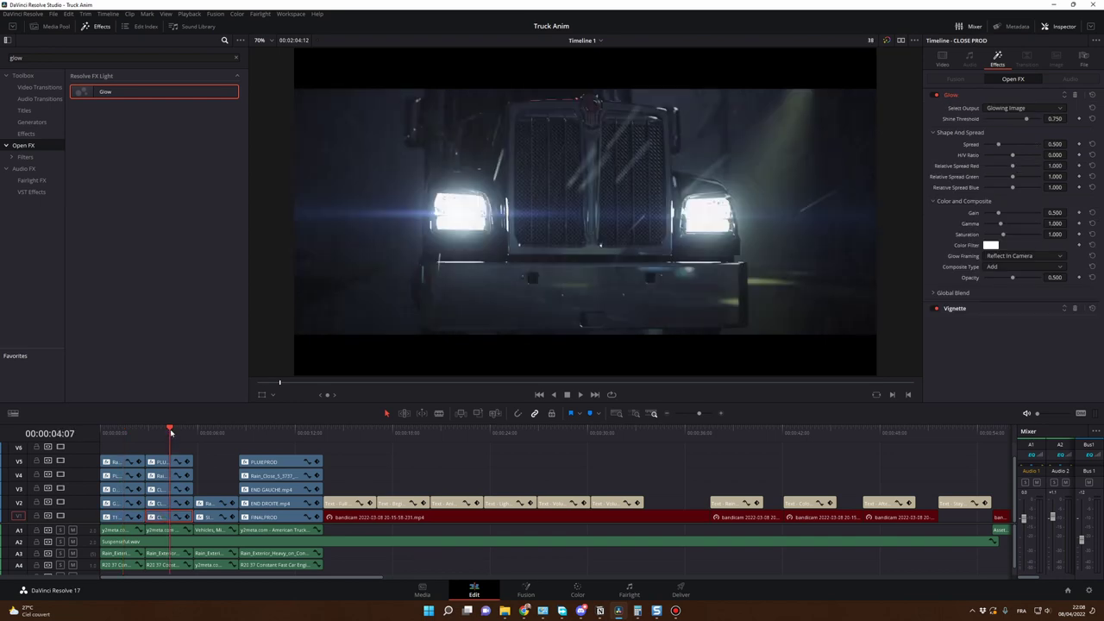
key(alt+v)
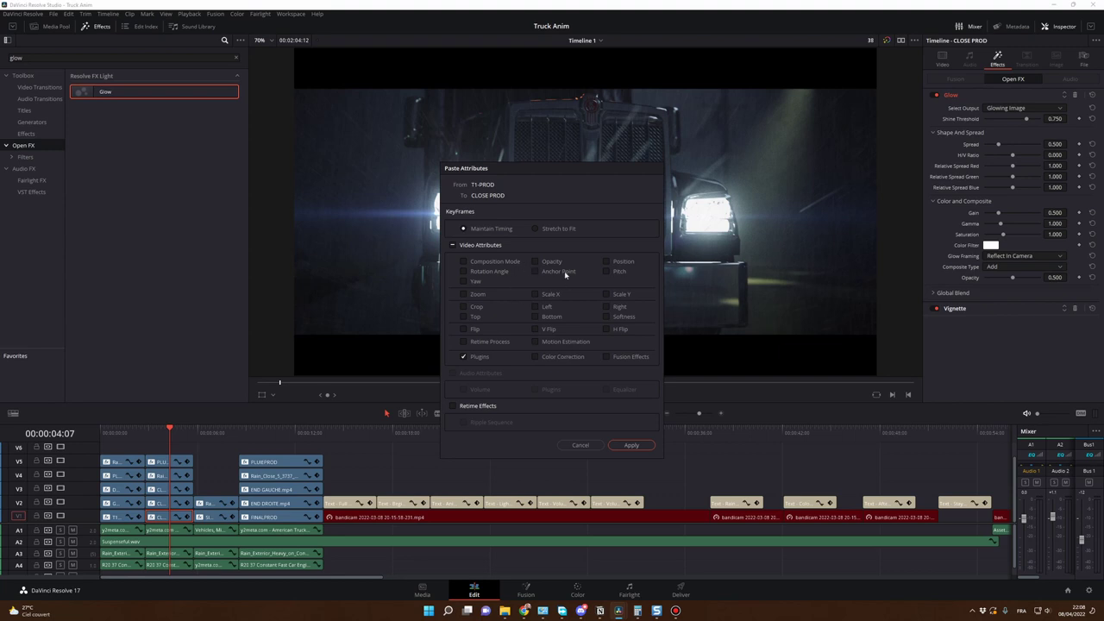
click(589, 442)
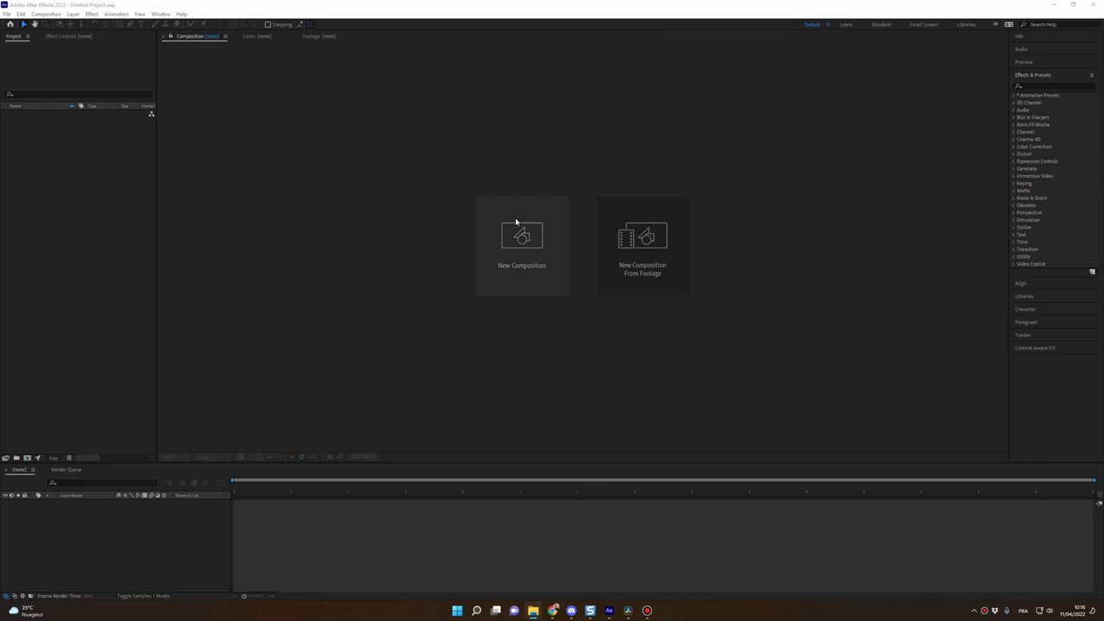
In After Effects, import the TRUCK1PROD[0001-0200].png sequence and interpret its footage at 24 frames per second.
drag(585, 269, 44, 180)
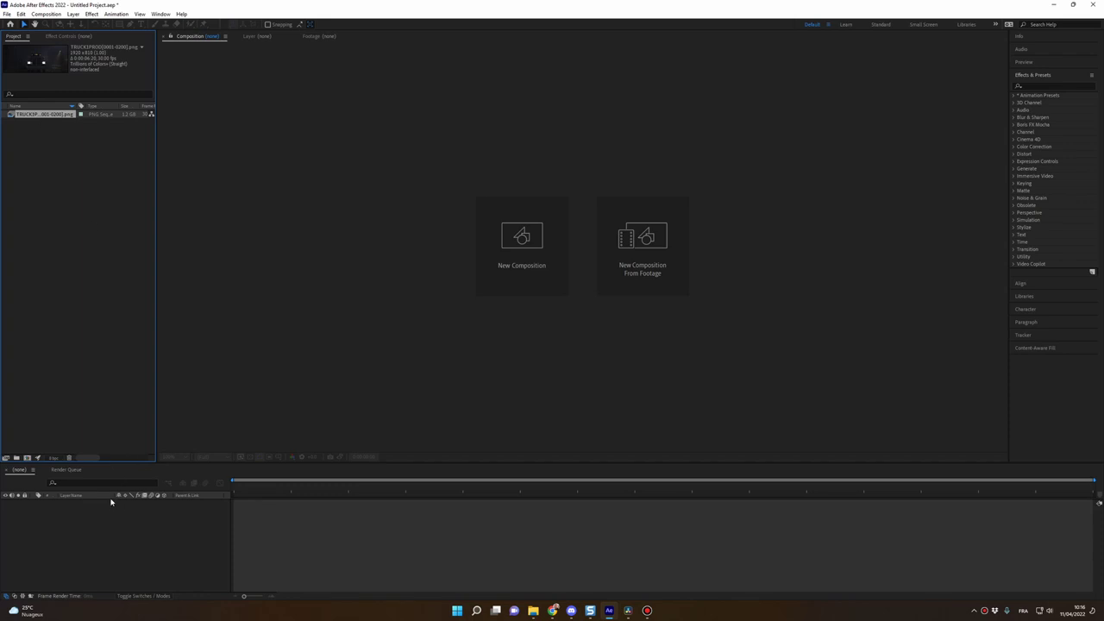
right_click(45, 118)
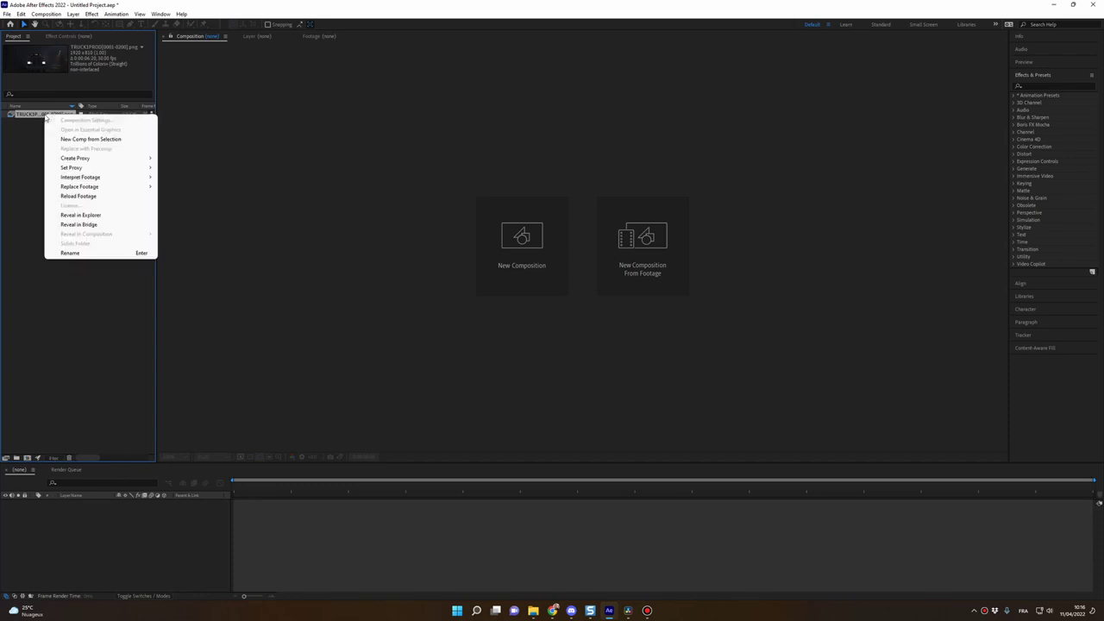
mouse_move(78, 181)
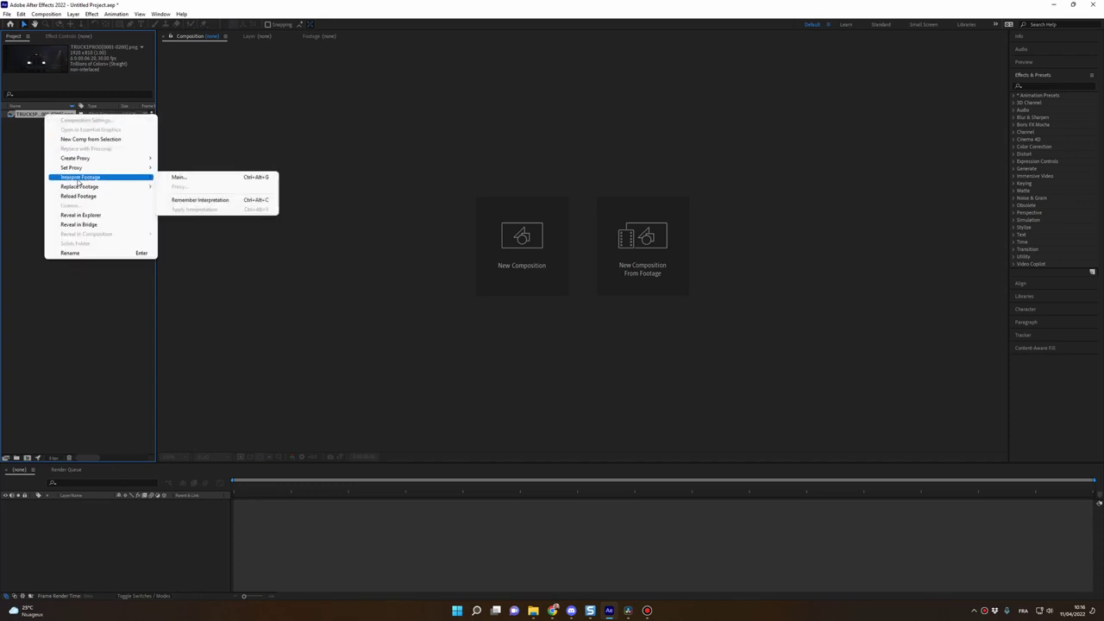
click(181, 177)
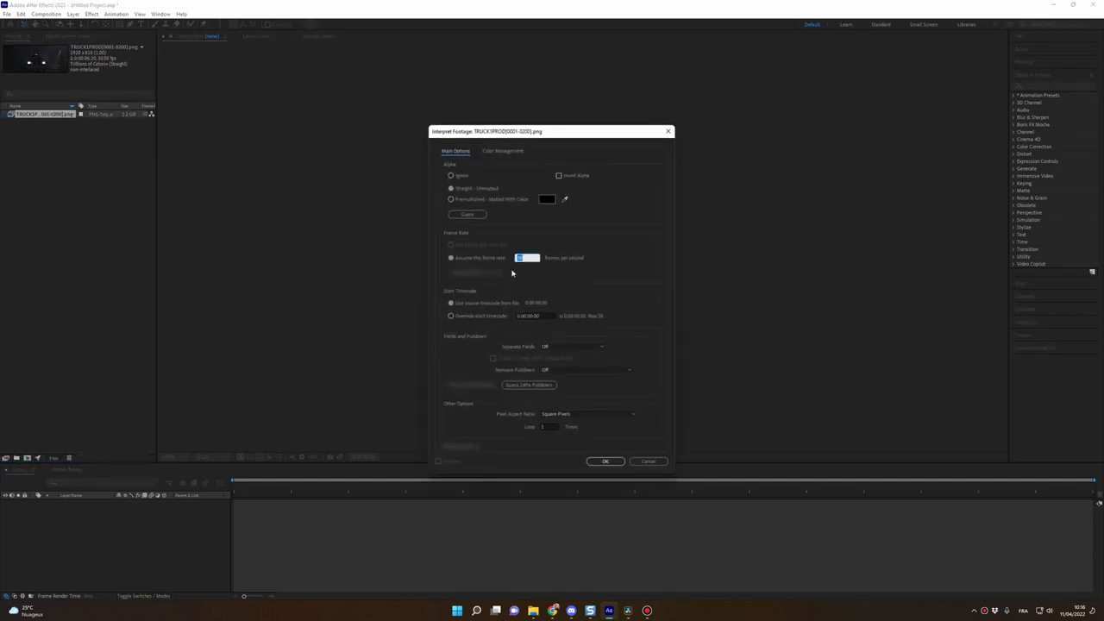
text(25)
key(Return)
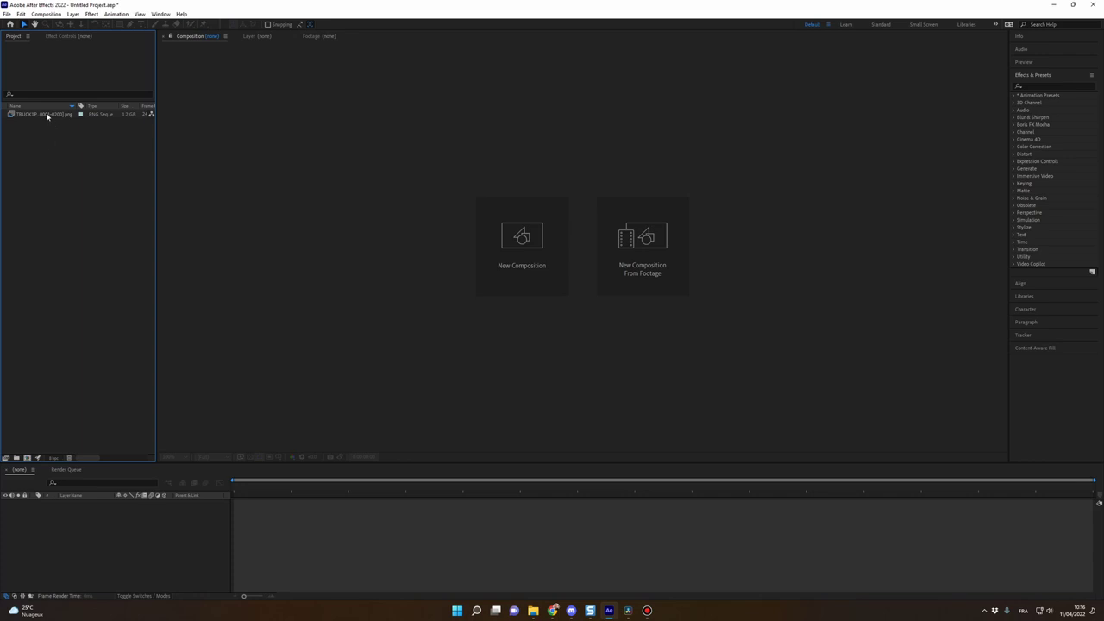
Create a new composition from the imported TRUCK1PROD image sequence.
drag(48, 115, 123, 520)
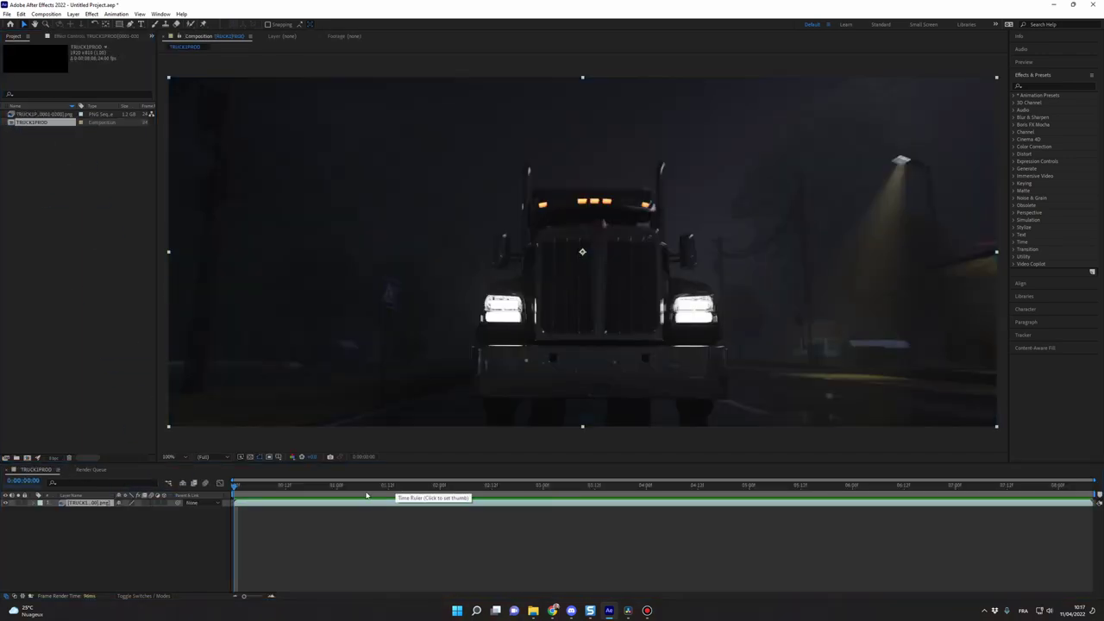
Shorten the work area to about 2 seconds 5 frames from the start and trim the composition to it.
key(space)
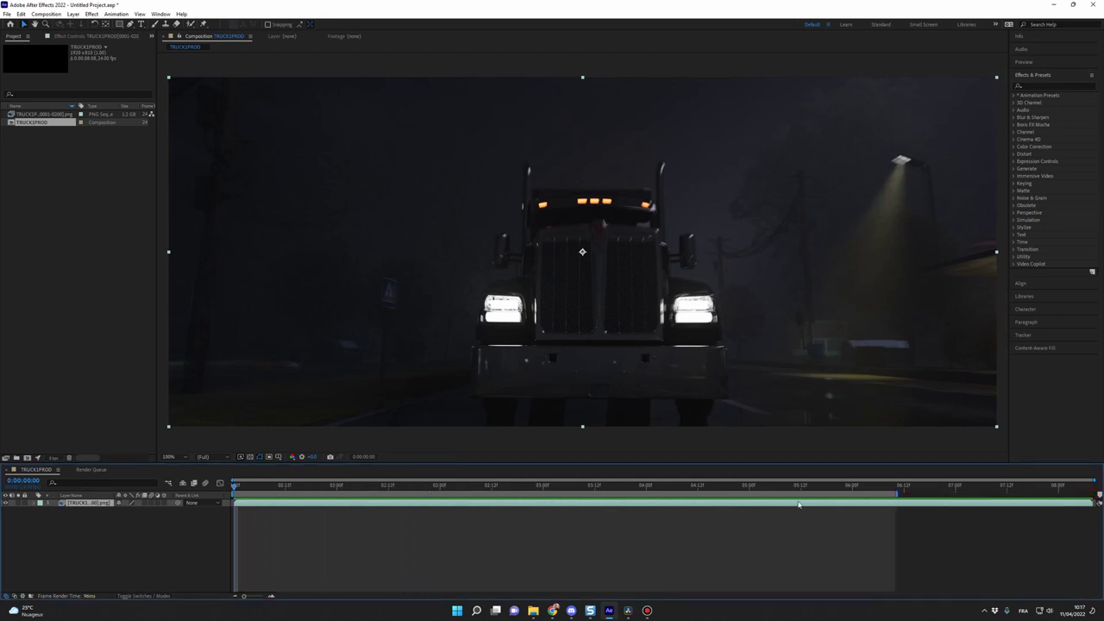
drag(899, 494, 462, 494)
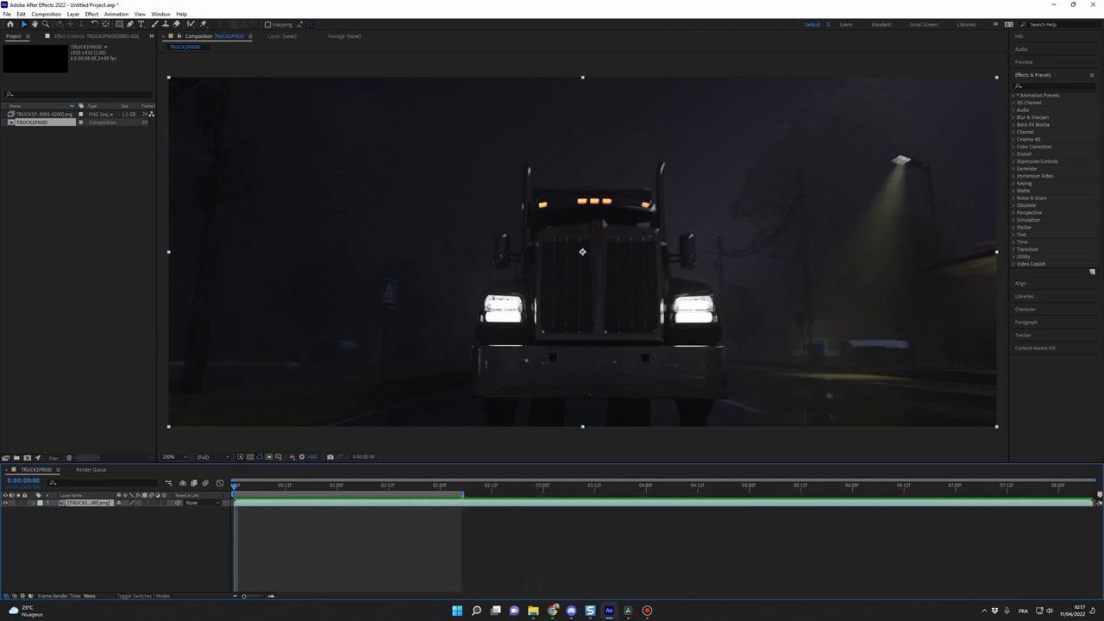
right_click(380, 495)
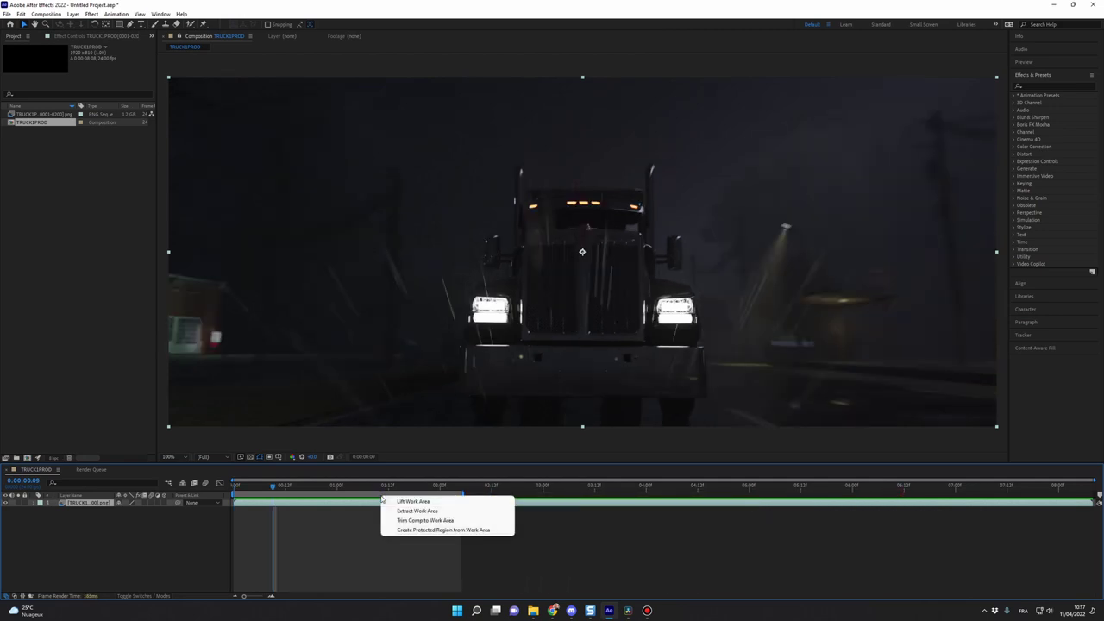
click(417, 521)
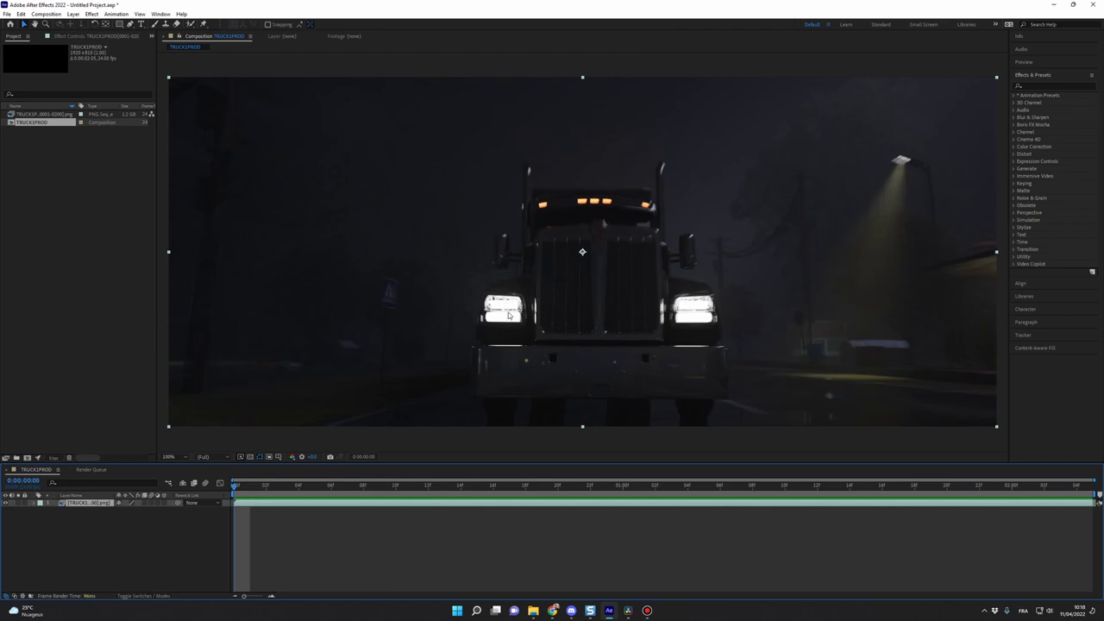
Add a null object to the TRUCK1PROD composition.
right_click(89, 535)
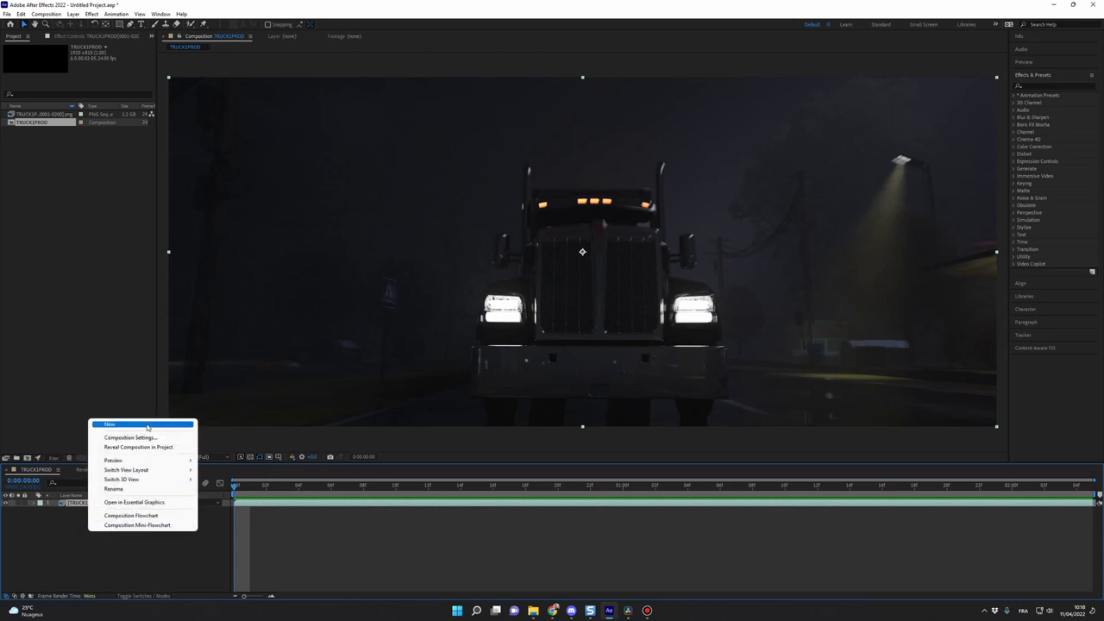
mouse_move(146, 426)
click(228, 476)
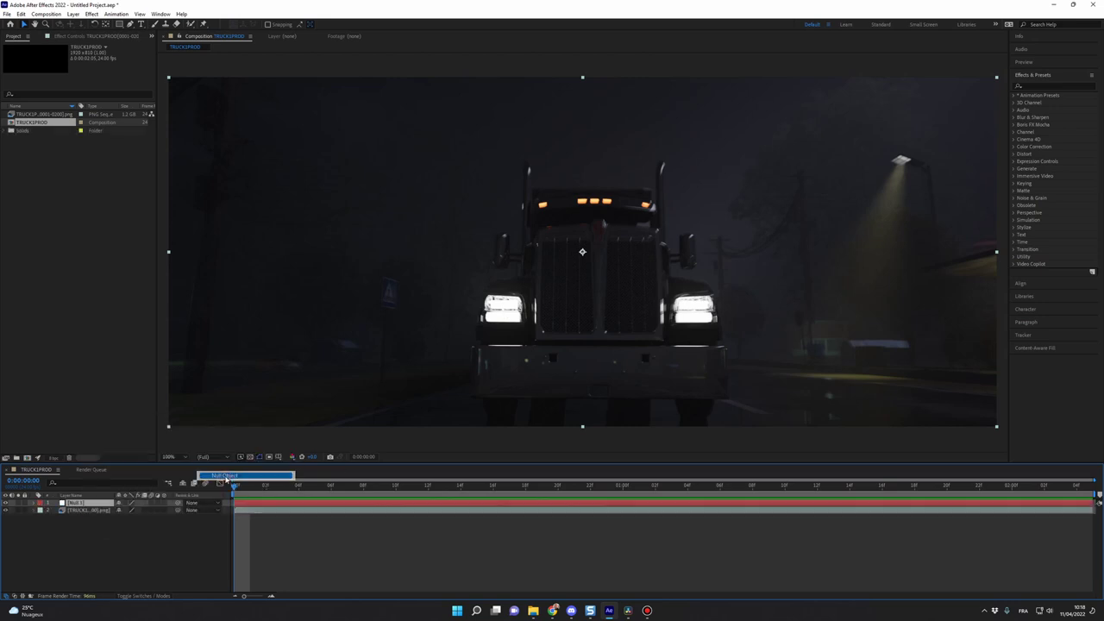
Start motion tracking on the truck image sequence layer and place the track point over the headlight on the right side of the picture.
click(87, 510)
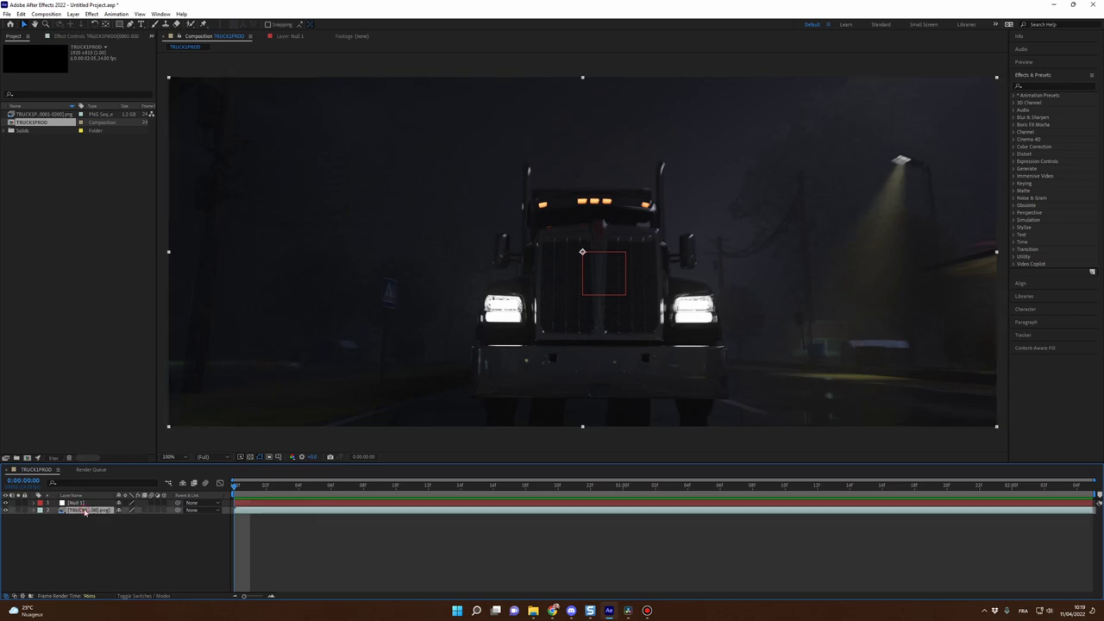
click(1043, 336)
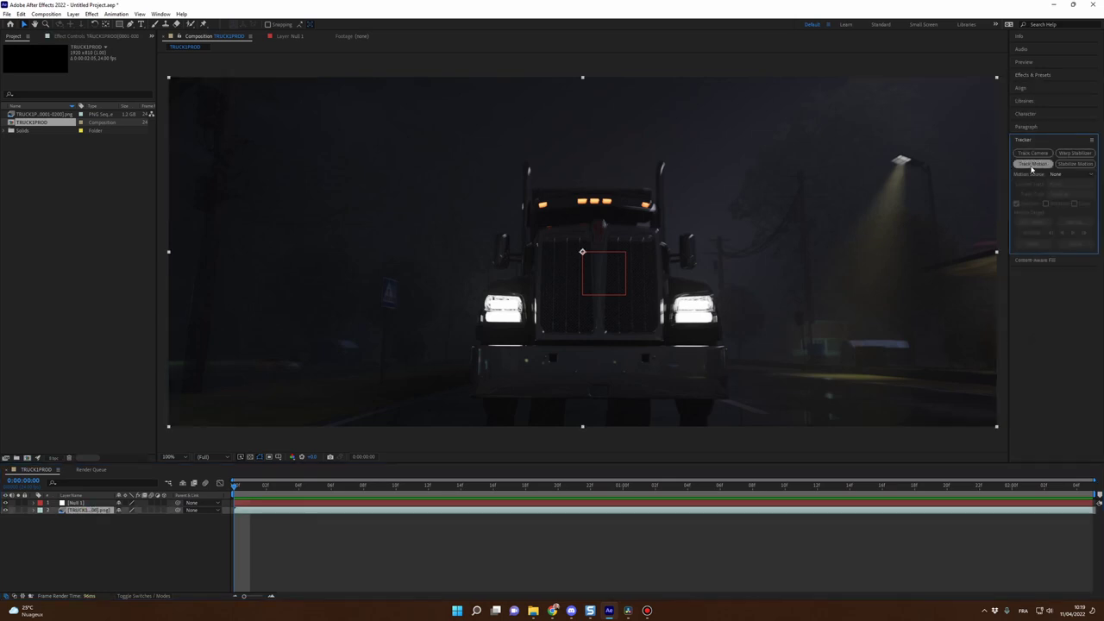
click(1032, 163)
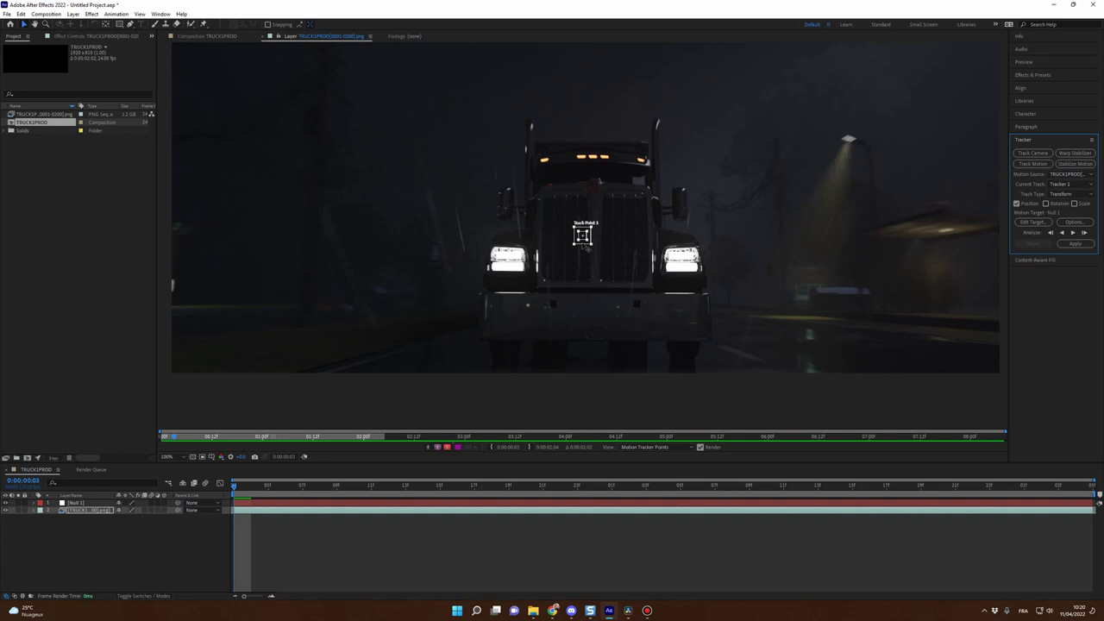
drag(584, 244, 690, 263)
scroll(692, 264, up, 5)
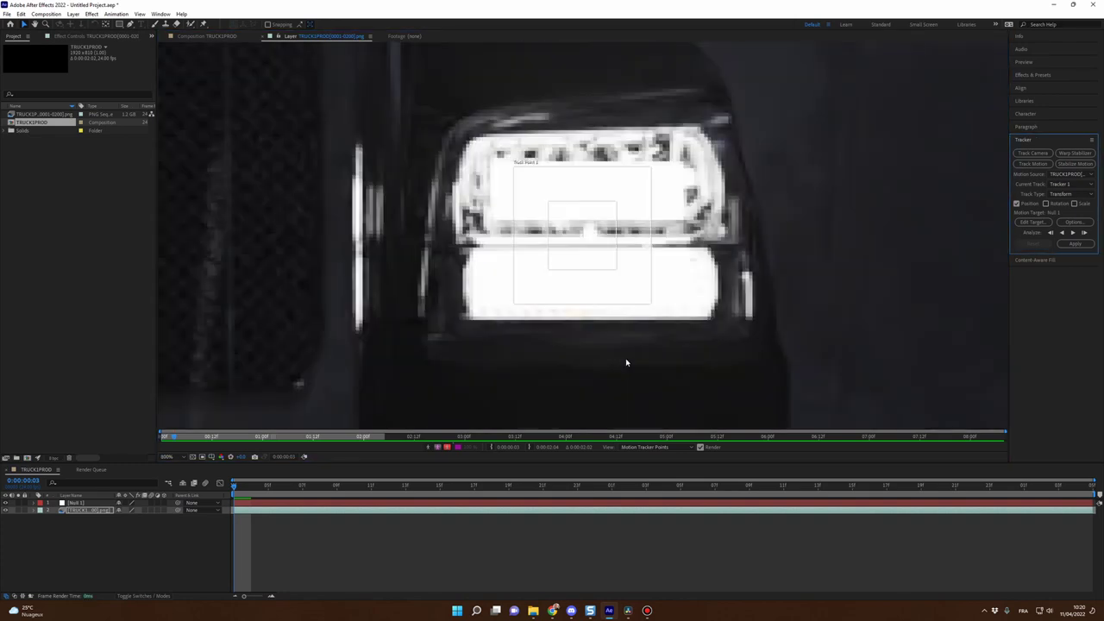
drag(583, 261, 612, 261)
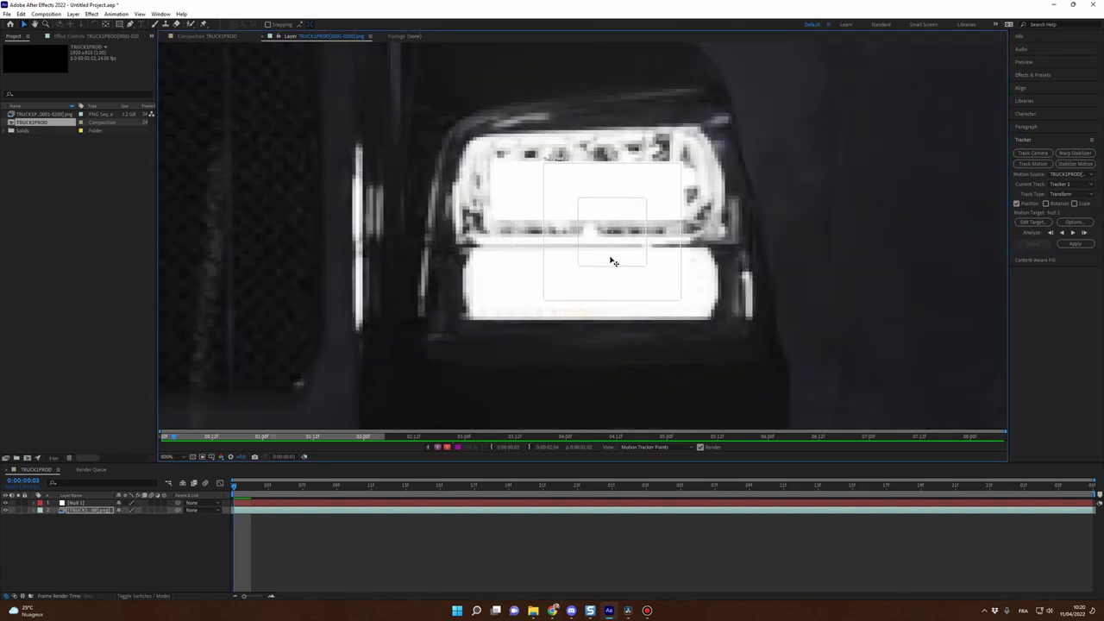
scroll(610, 261, down, 6)
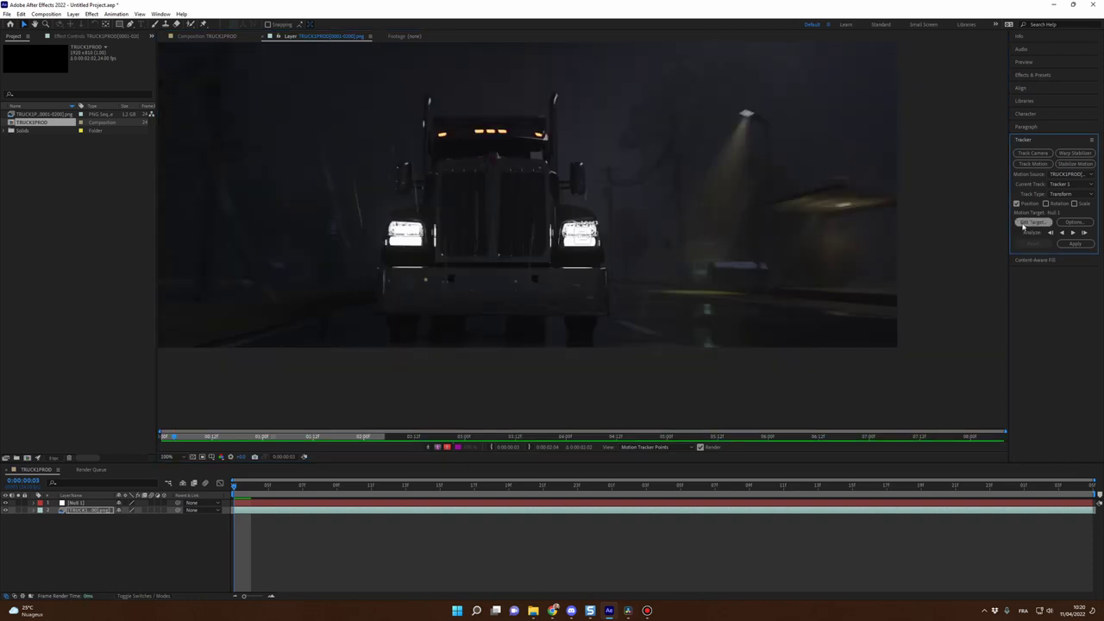
Analyze the headlight track forward and apply the tracked motion to the Null 1 layer.
click(1072, 233)
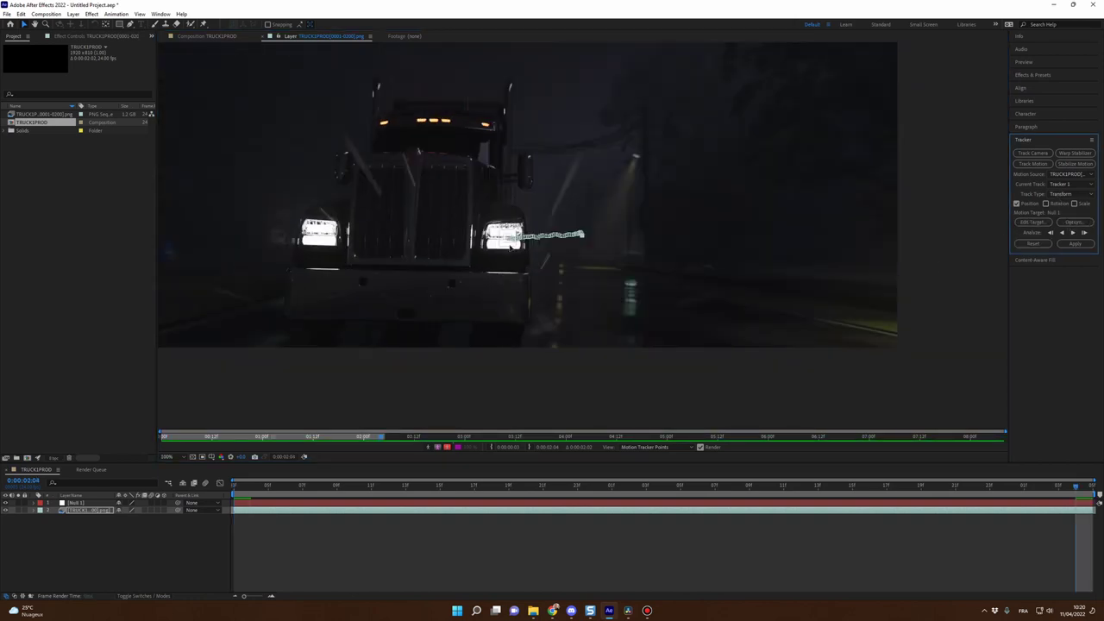
drag(267, 487, 234, 487)
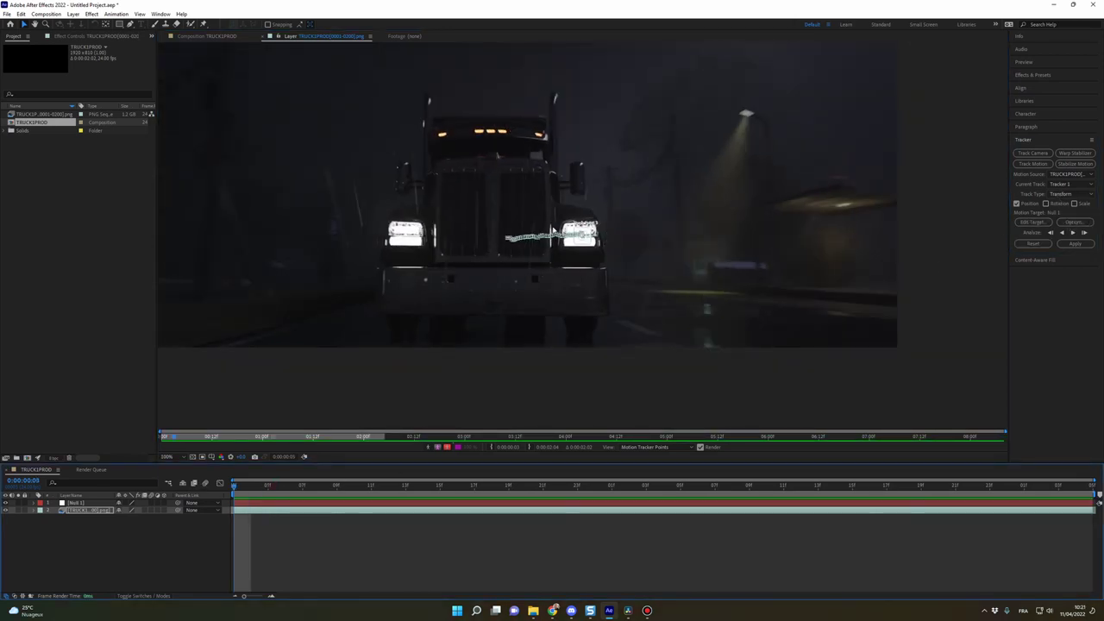
click(1034, 223)
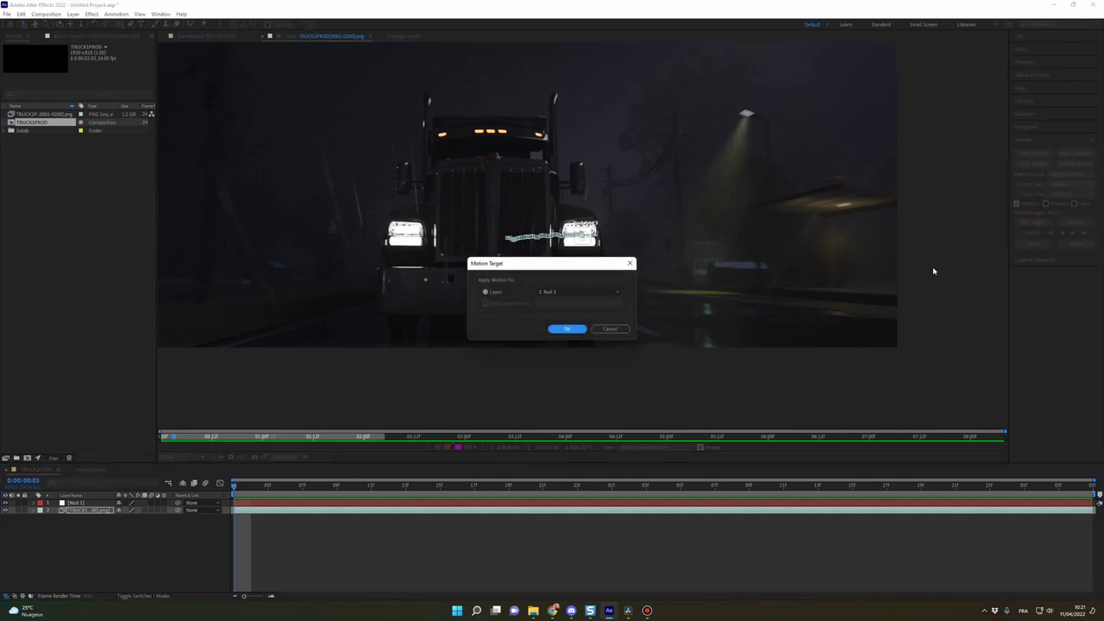
click(573, 330)
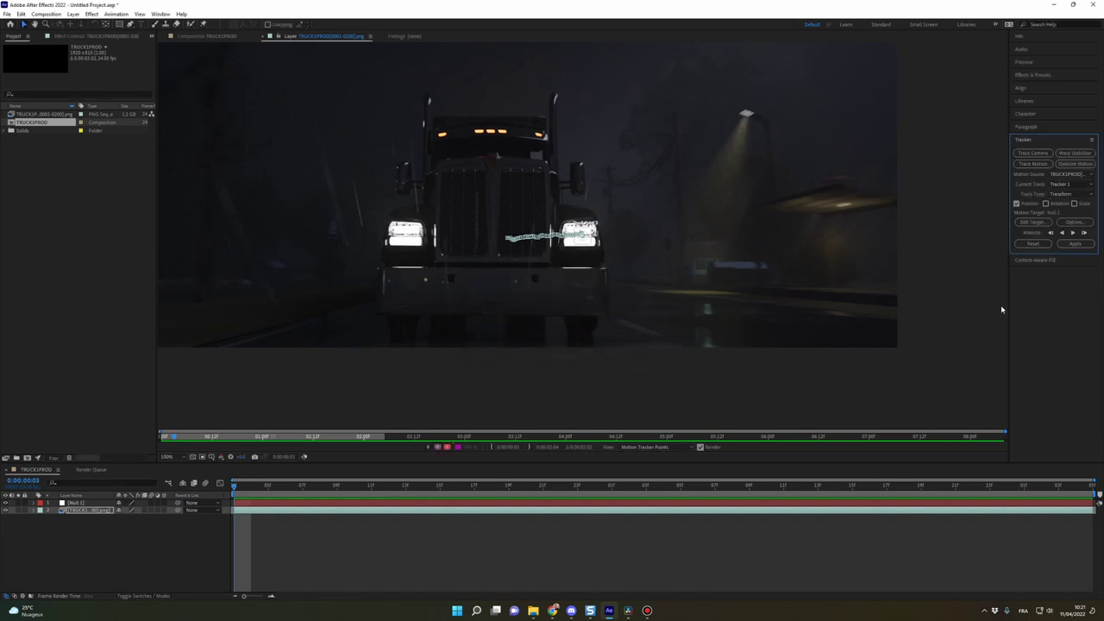
click(1074, 243)
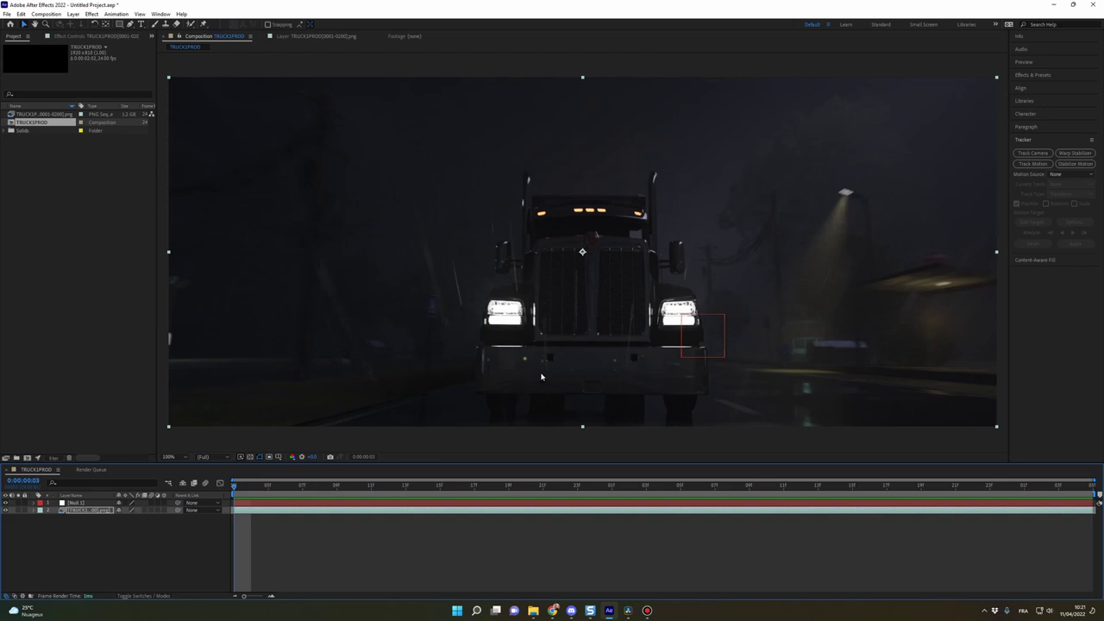
Search the effects library for flare.
click(1034, 75)
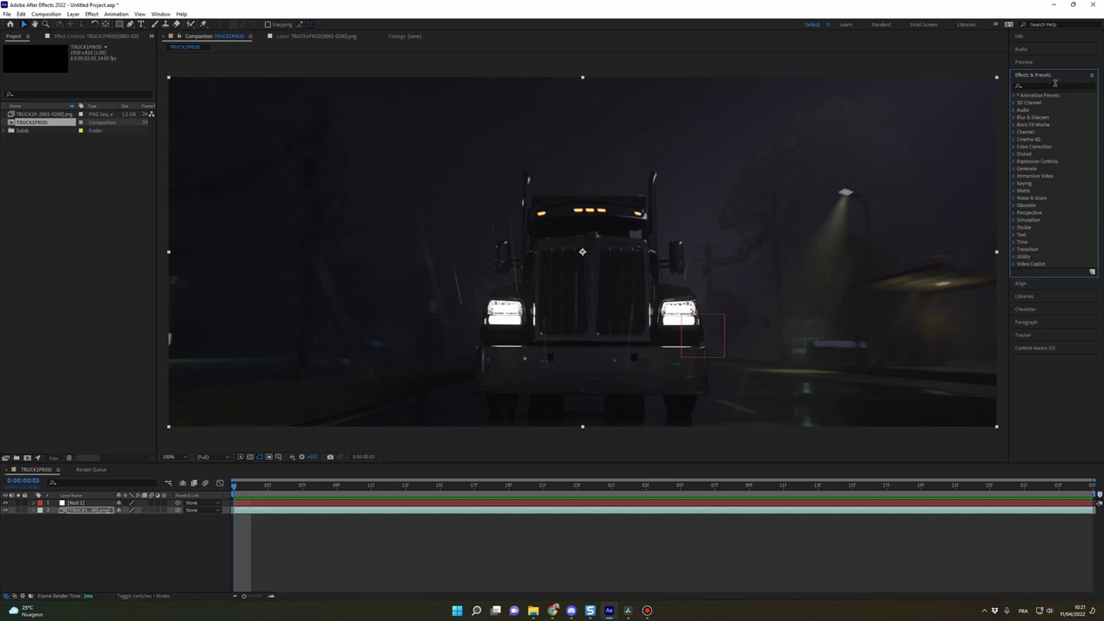
click(1054, 85)
text(flare)
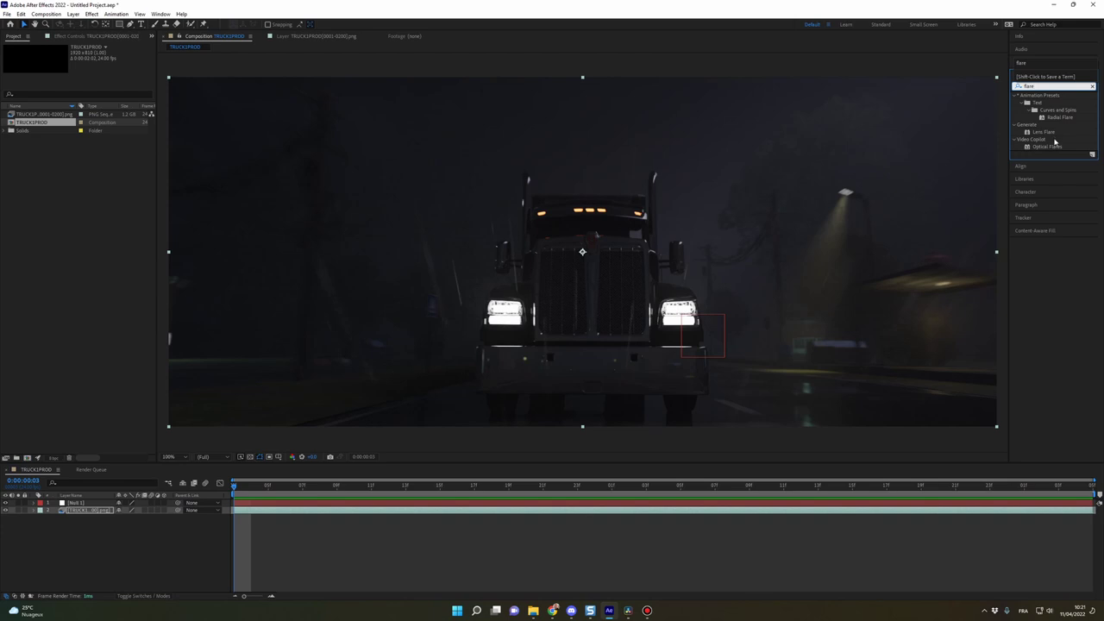
Try the Lens Flare effect on the truck layer, moving its flare center slightly down toward the headlight.
drag(1046, 134, 100, 510)
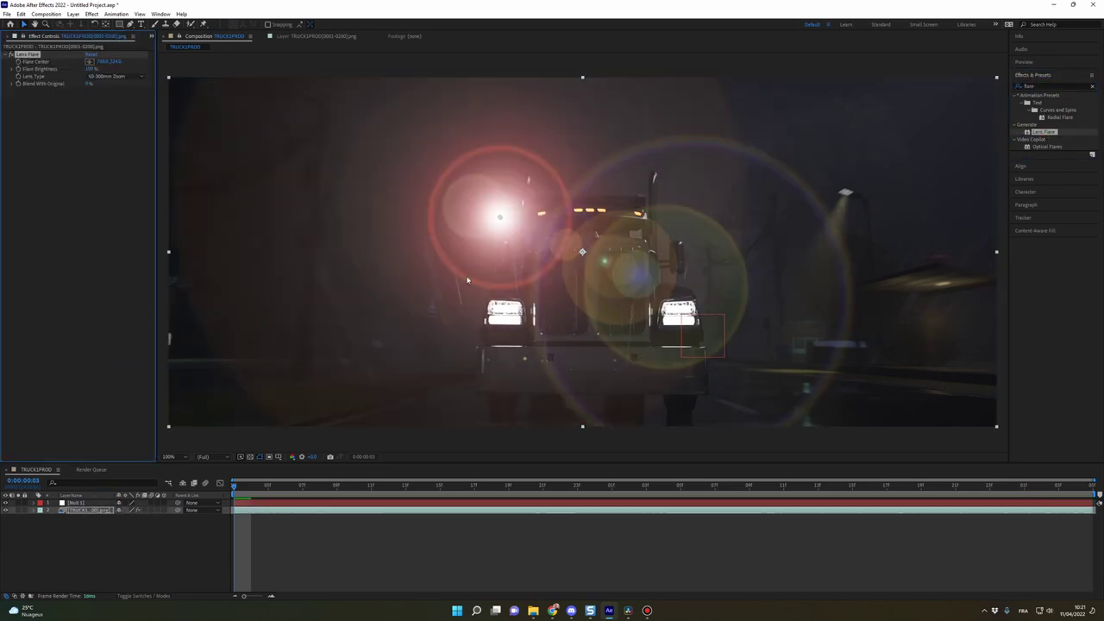
mouse_move(499, 216)
mouse_down()
mouse_move(361, 164)
mouse_move(626, 313)
mouse_move(680, 318)
mouse_move(490, 236)
mouse_up()
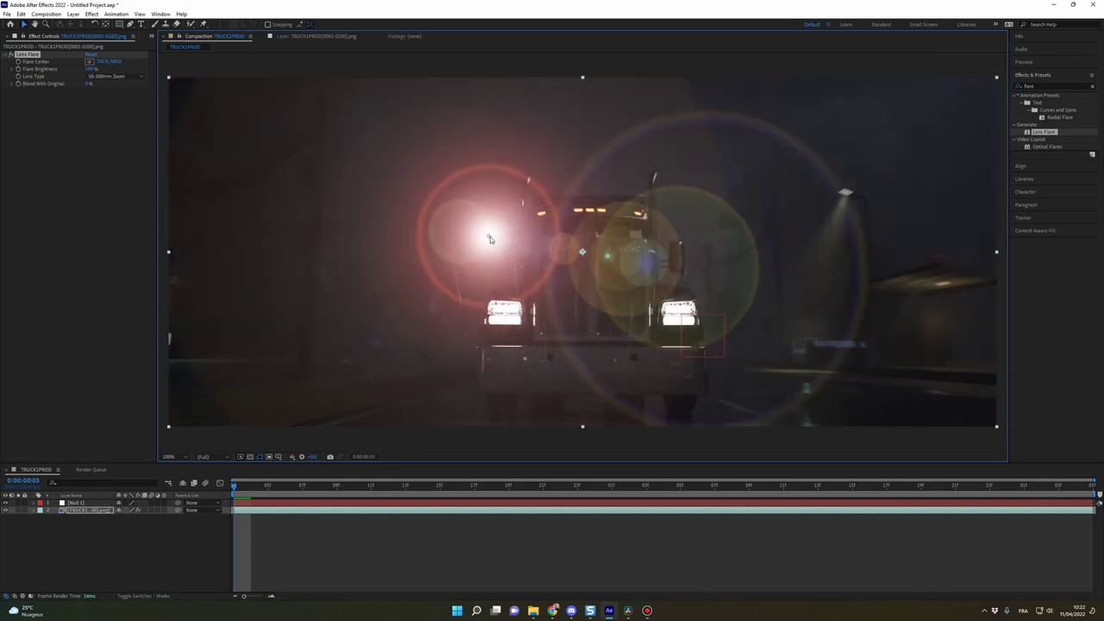
key(ctrl+z)
Apply Optical Flares to the truck layer and load the blue Artifractal preset from the Pro Presets 2 folder.
click(1045, 146)
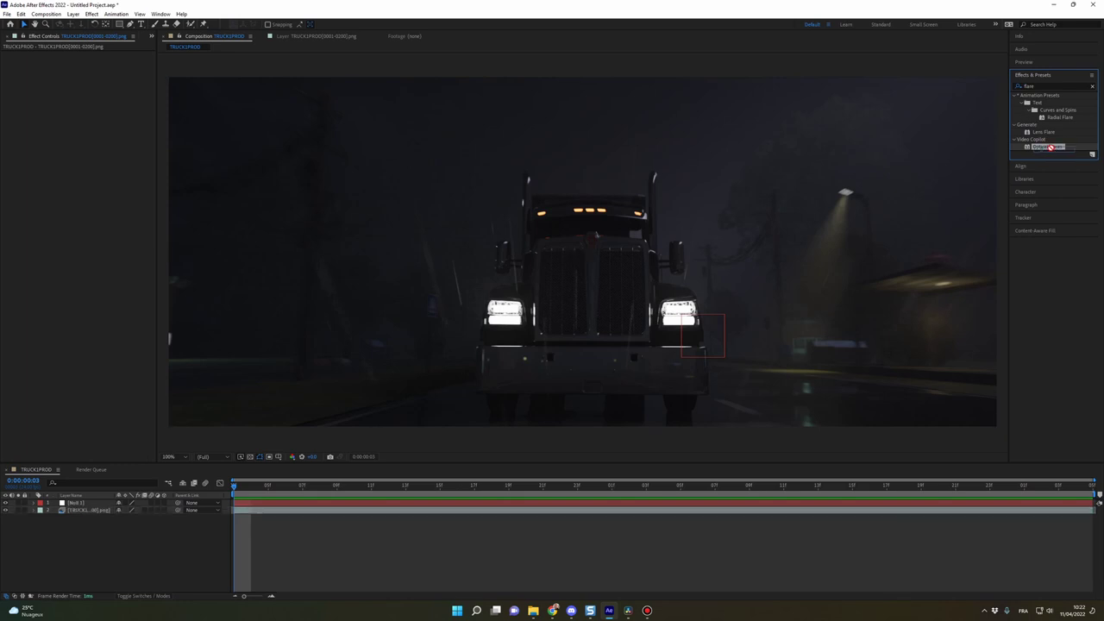
drag(1046, 146, 403, 197)
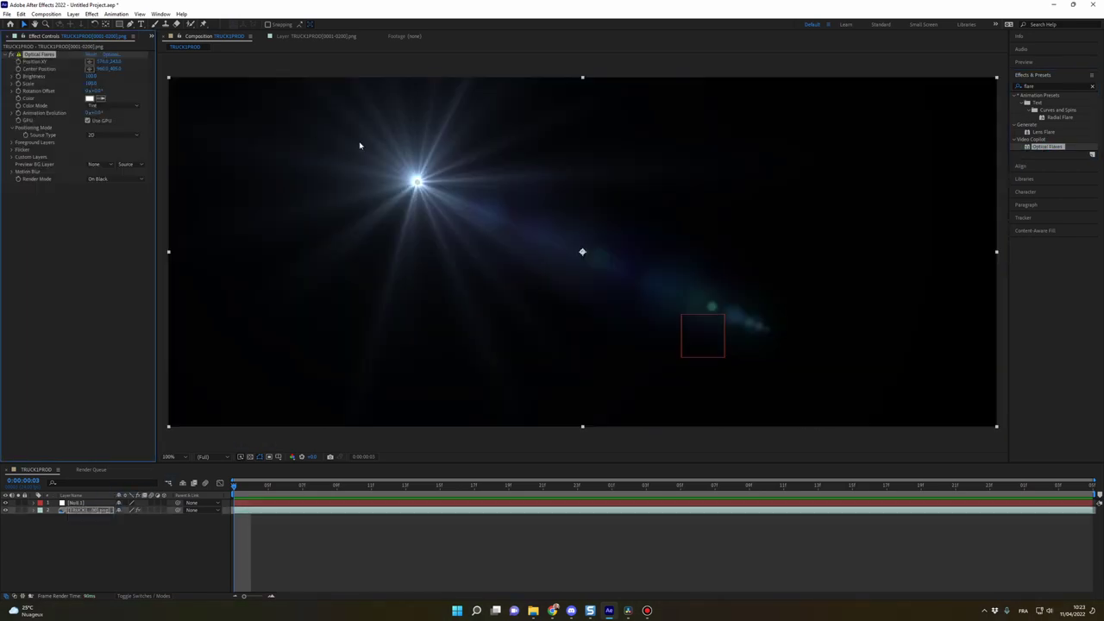
click(111, 55)
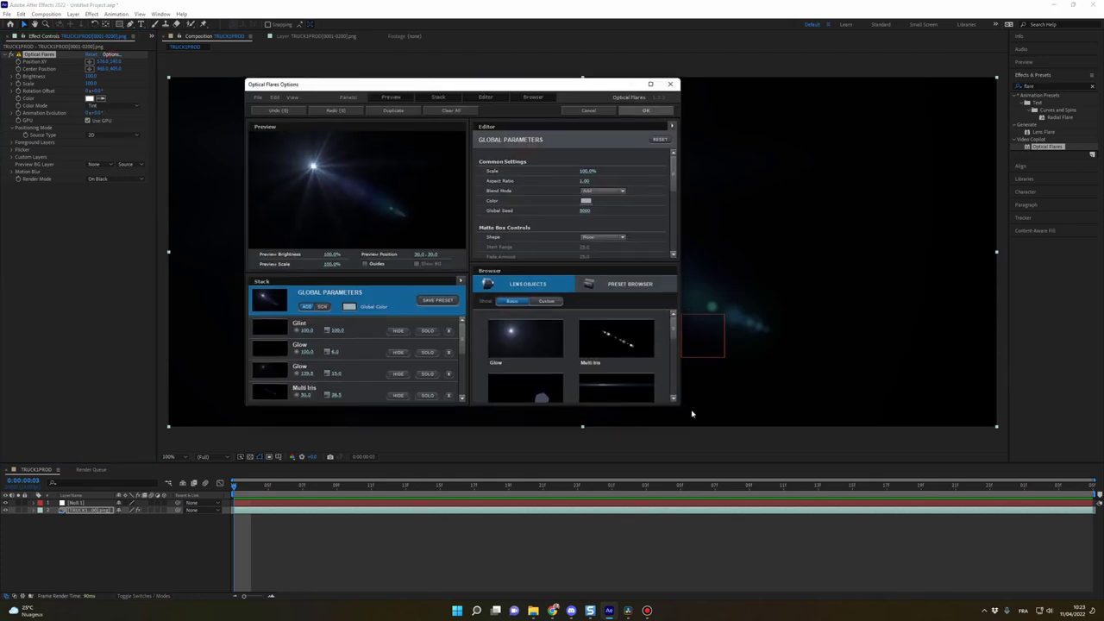
click(630, 286)
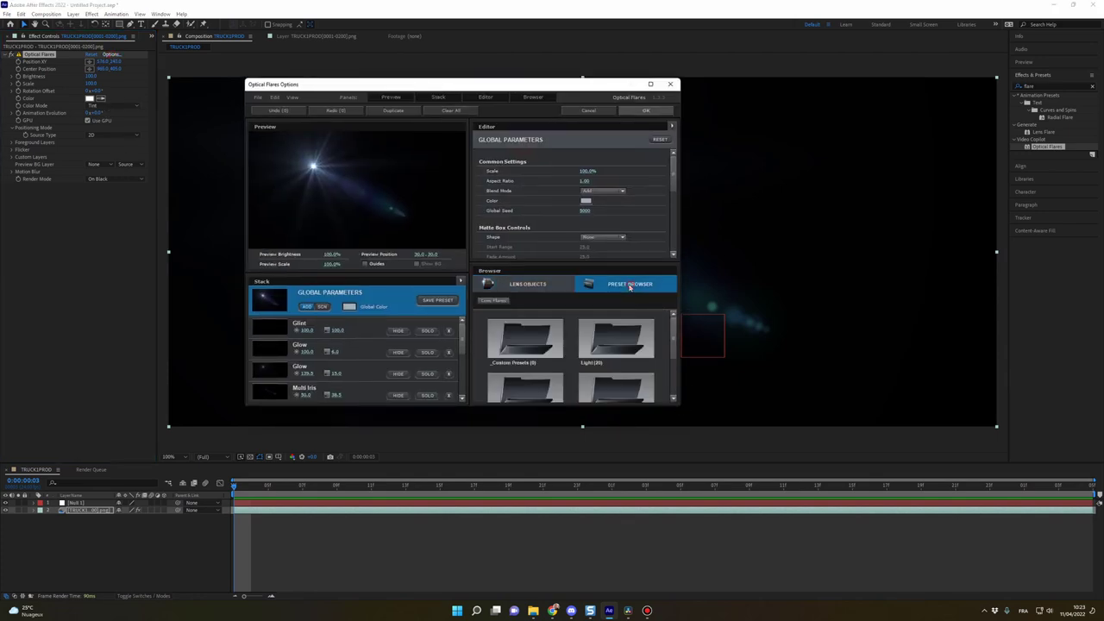
click(617, 370)
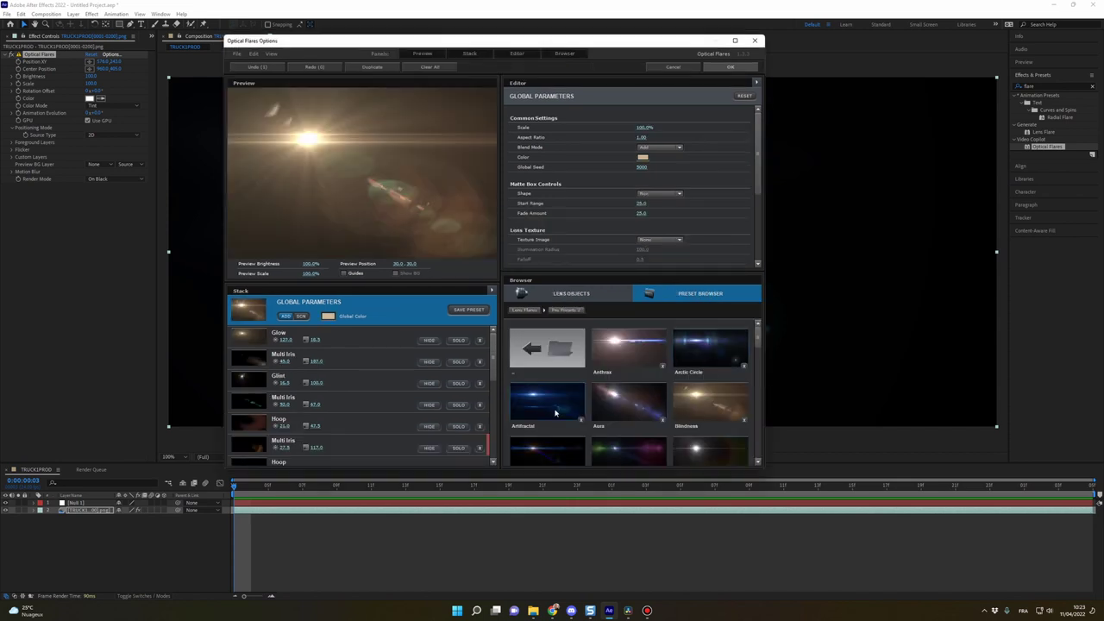
click(532, 406)
drag(473, 44, 545, 34)
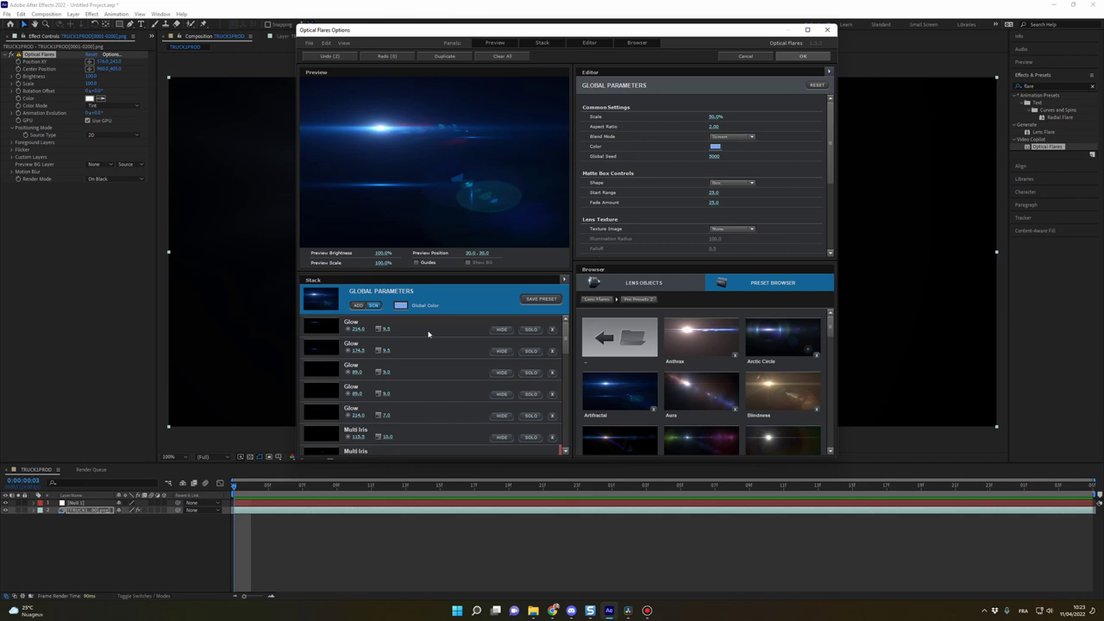
Hide the red Multi Iris and the large blue Multi Iris in the flare's stack and accept the flare options.
scroll(428, 333, down, 3)
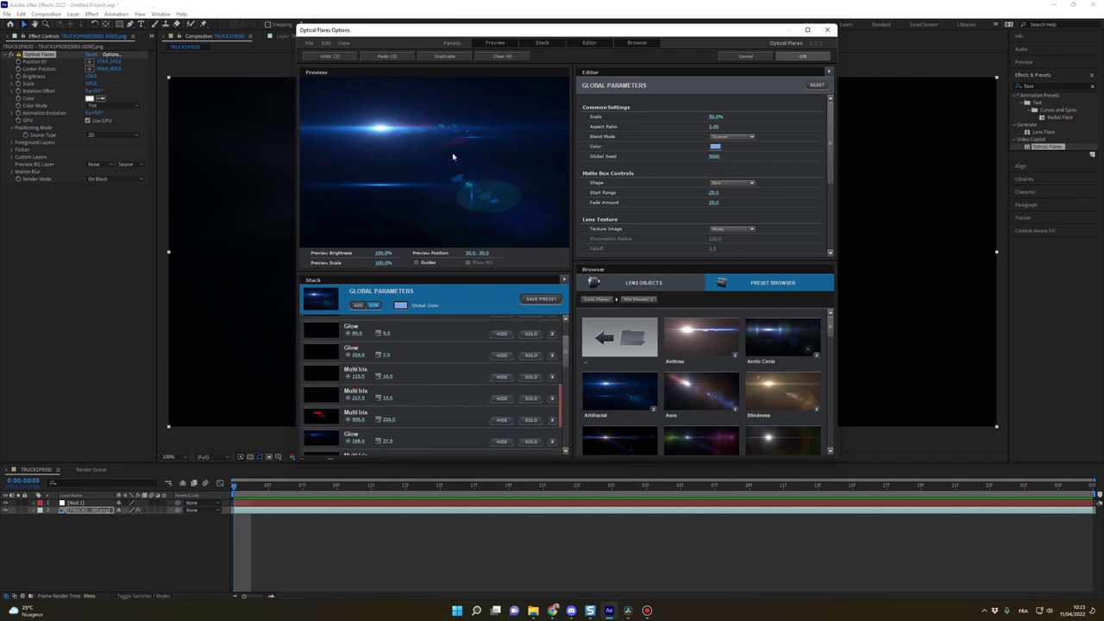
click(503, 420)
scroll(515, 414, down, 5)
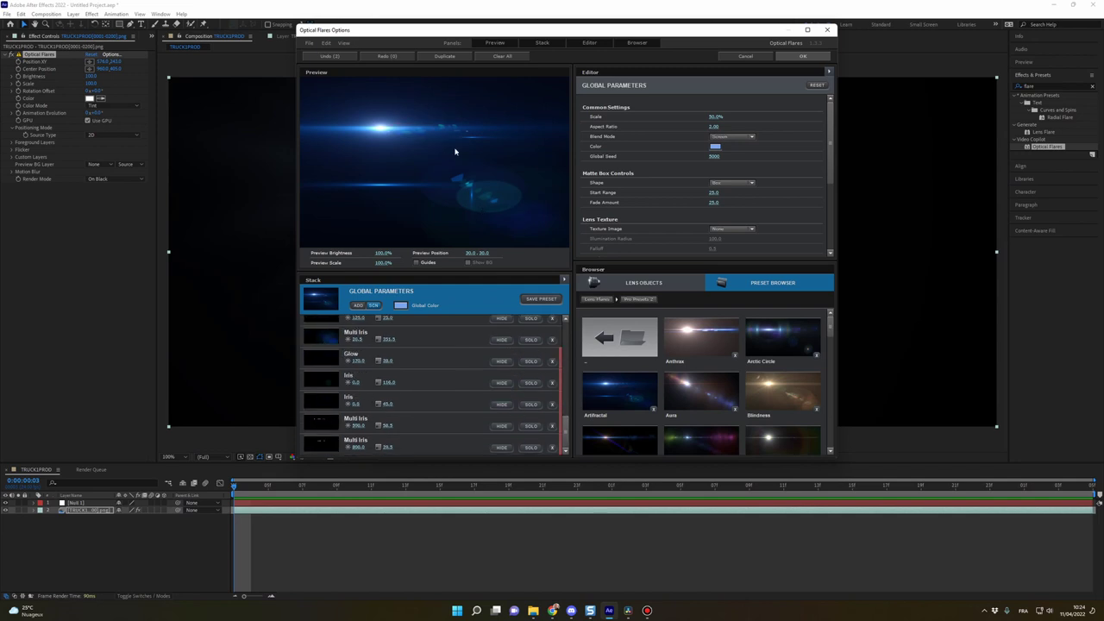
click(503, 340)
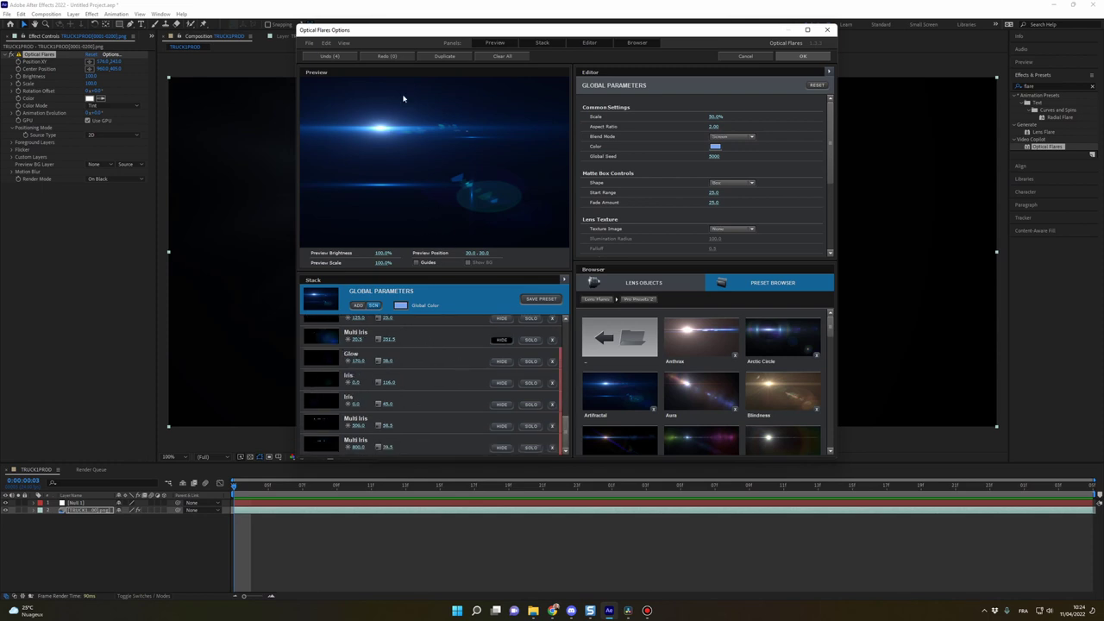
click(802, 56)
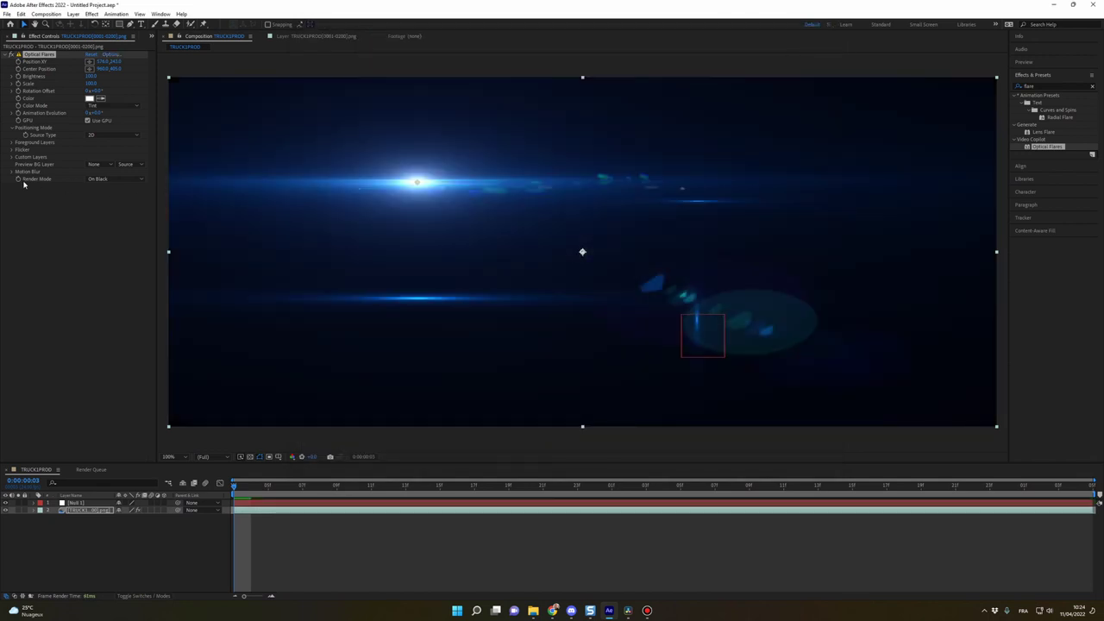
Set the flare's render mode to Over Original and expand the truck layer's Optical Flares properties in the timeline.
click(112, 179)
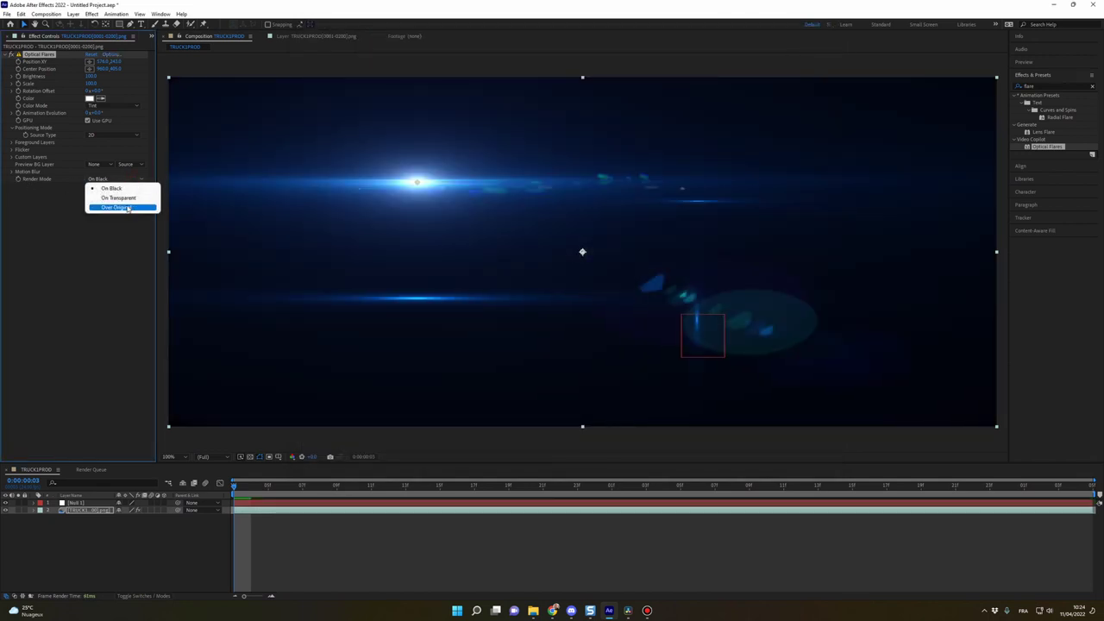
click(122, 208)
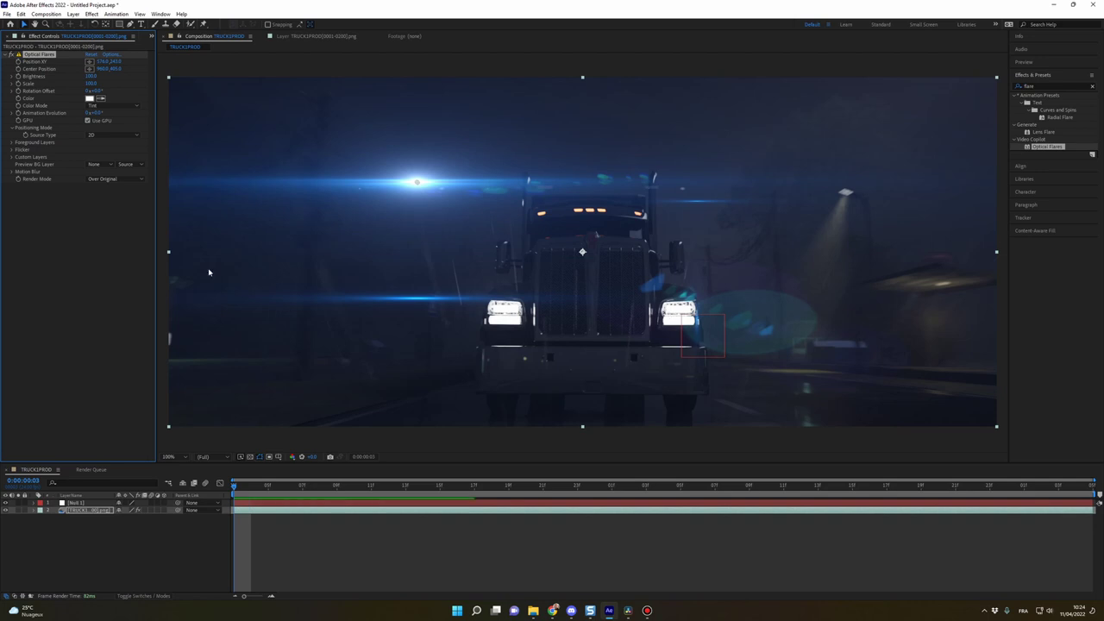
click(33, 510)
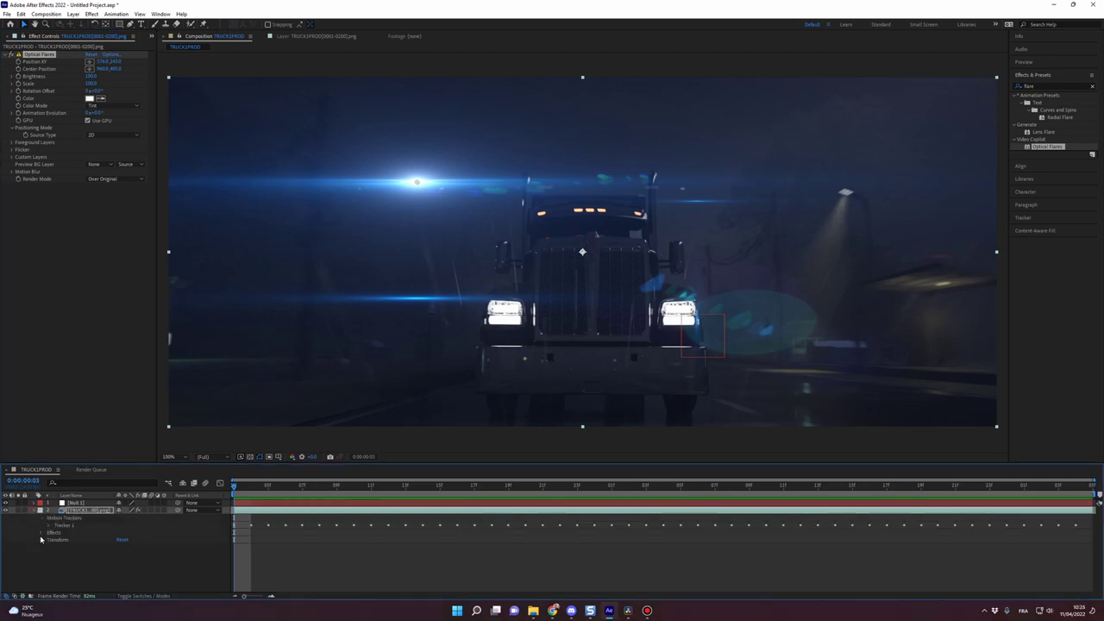
click(41, 533)
click(49, 539)
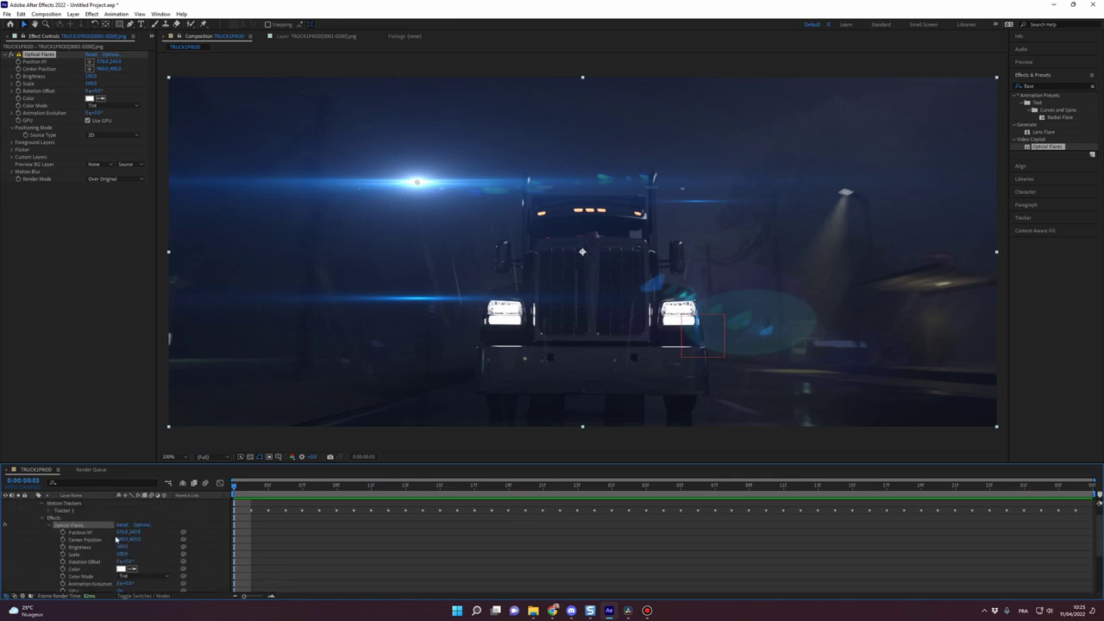
Link the Optical Flares Position XY property to Null 1's Position so the flare follows the tracked headlight.
drag(395, 464, 395, 398)
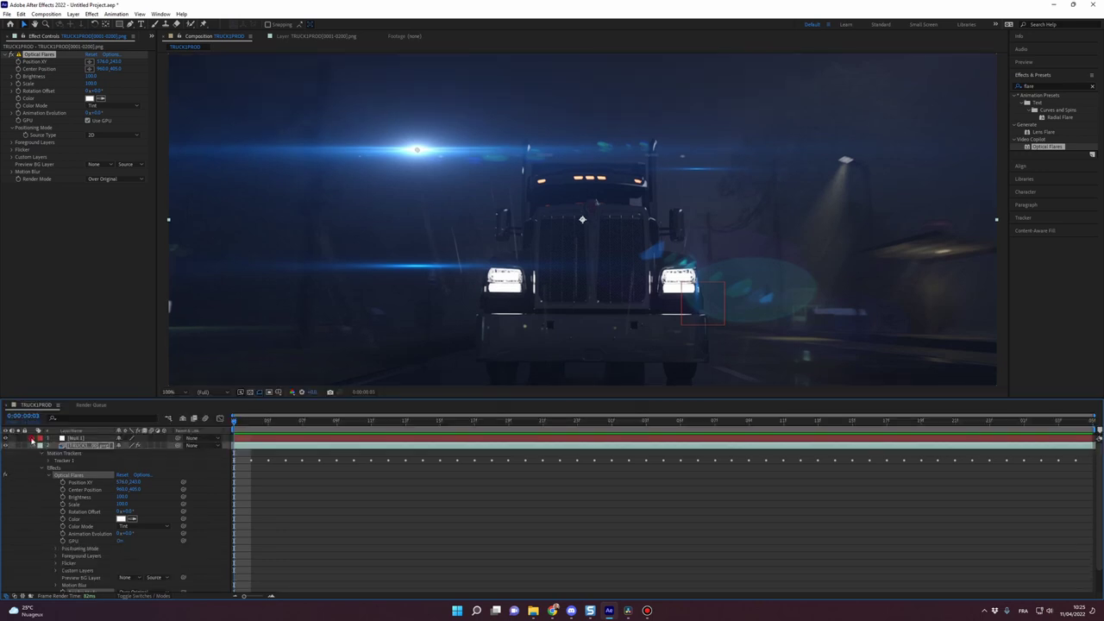
click(33, 438)
click(42, 446)
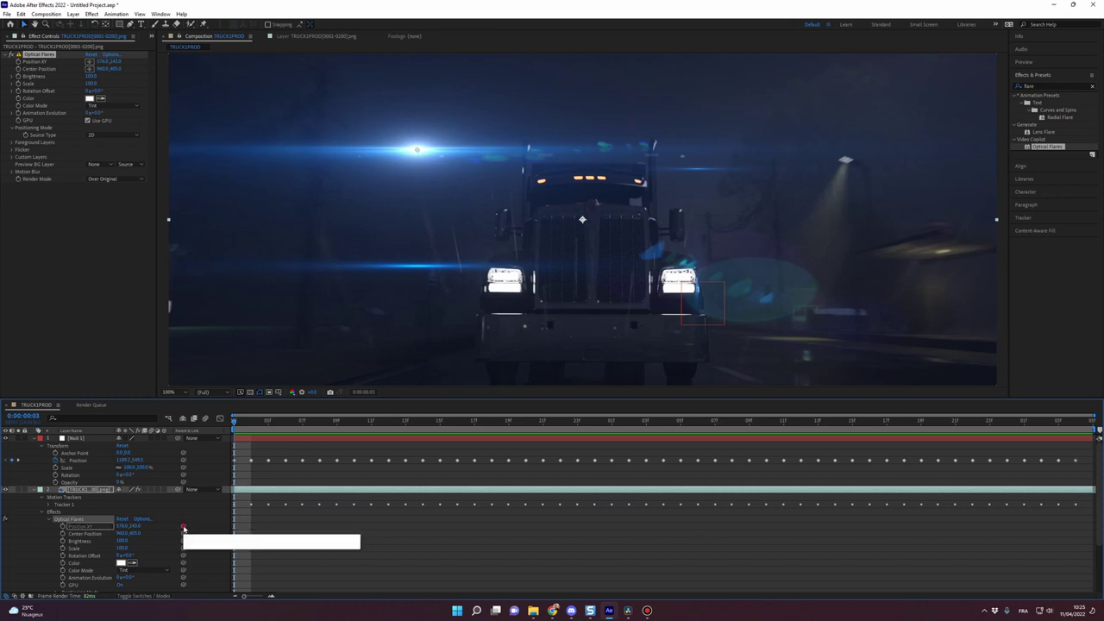
drag(183, 526, 84, 463)
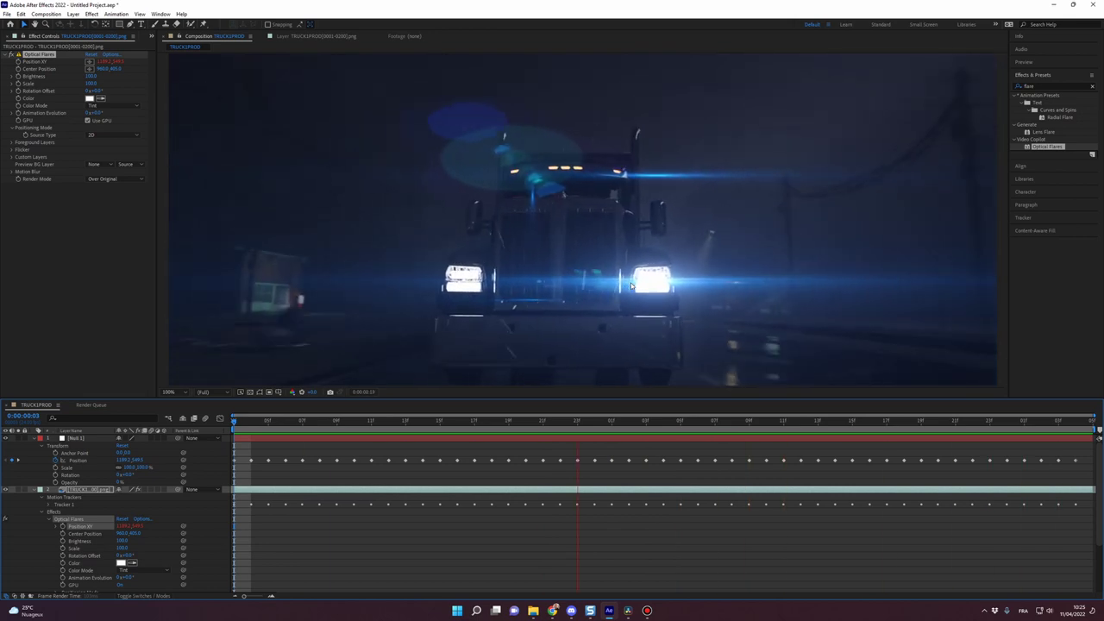
click(101, 87)
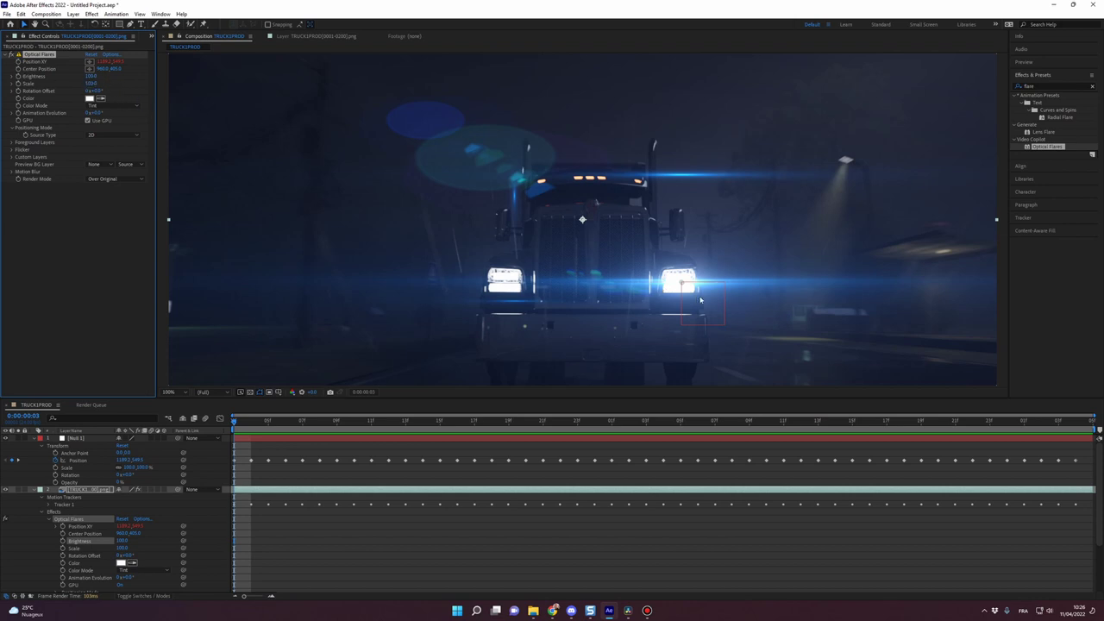
click(488, 345)
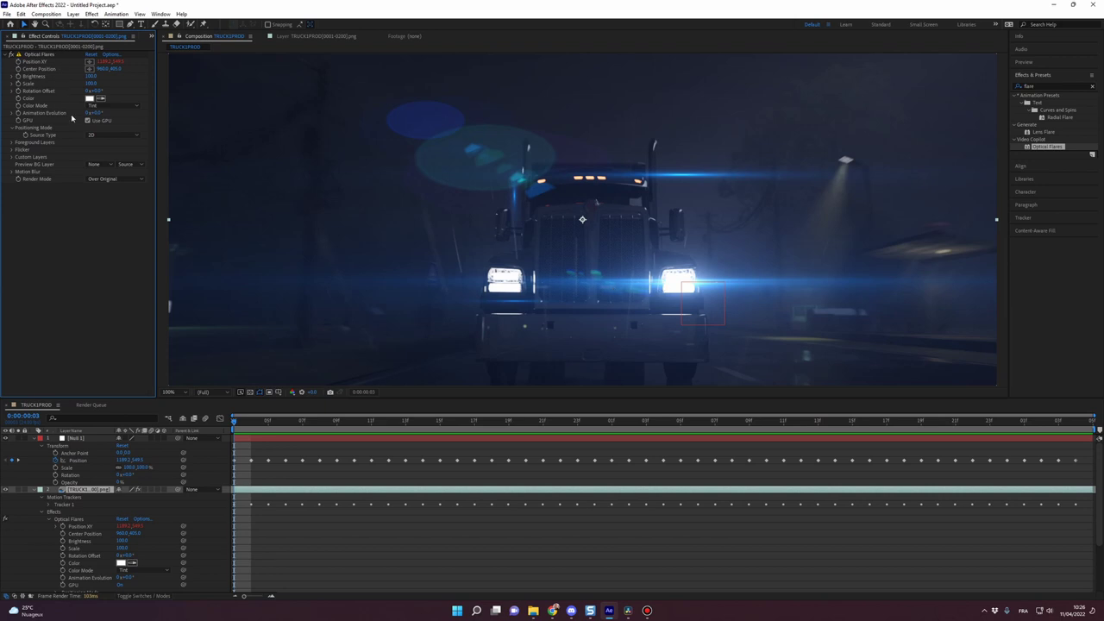
Set the flare's render mode to On Transparent and add the composition to the Adobe Media Encoder queue.
click(107, 179)
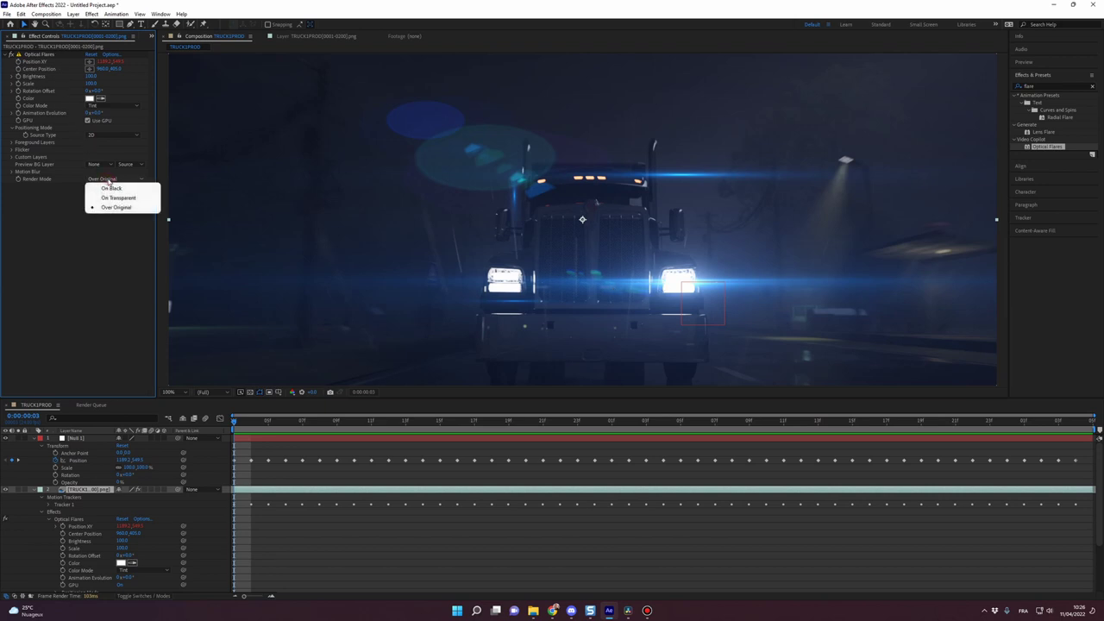
click(121, 200)
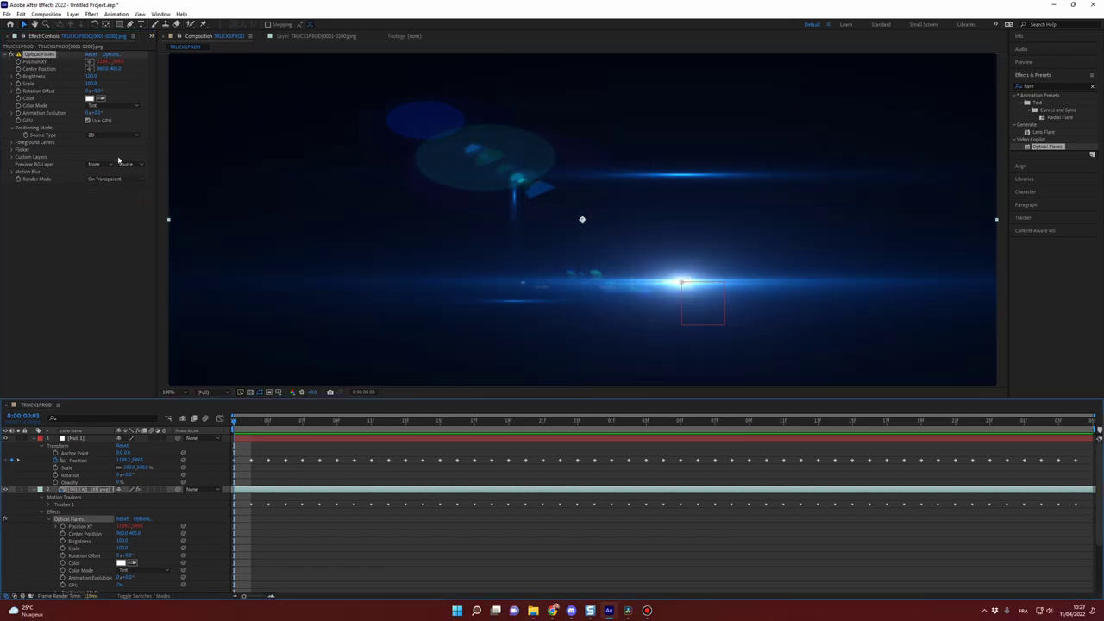
click(49, 14)
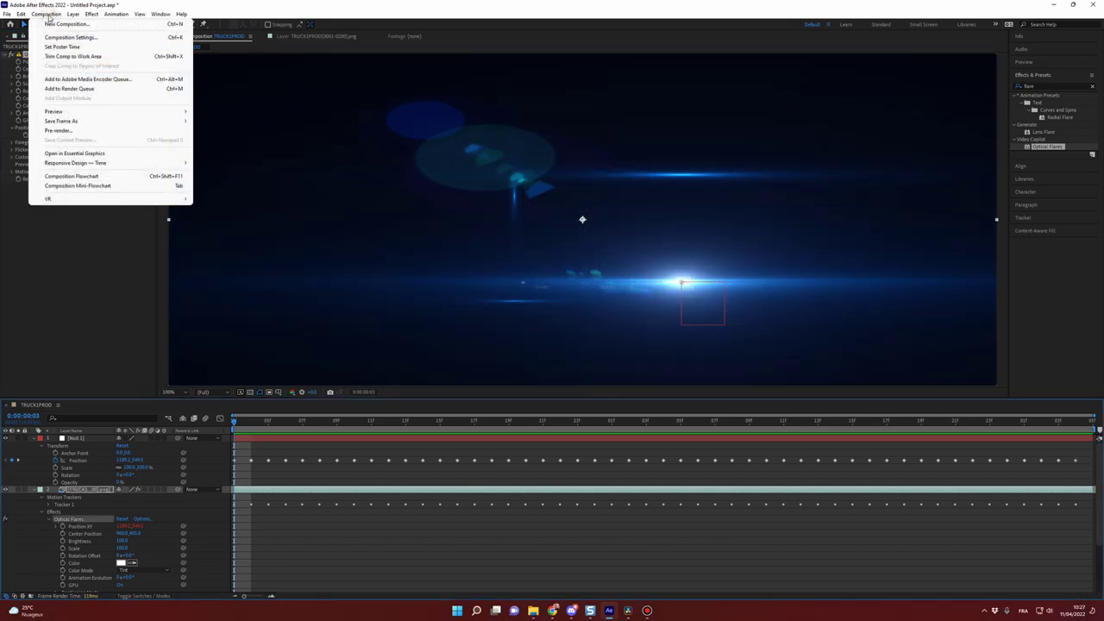
click(86, 78)
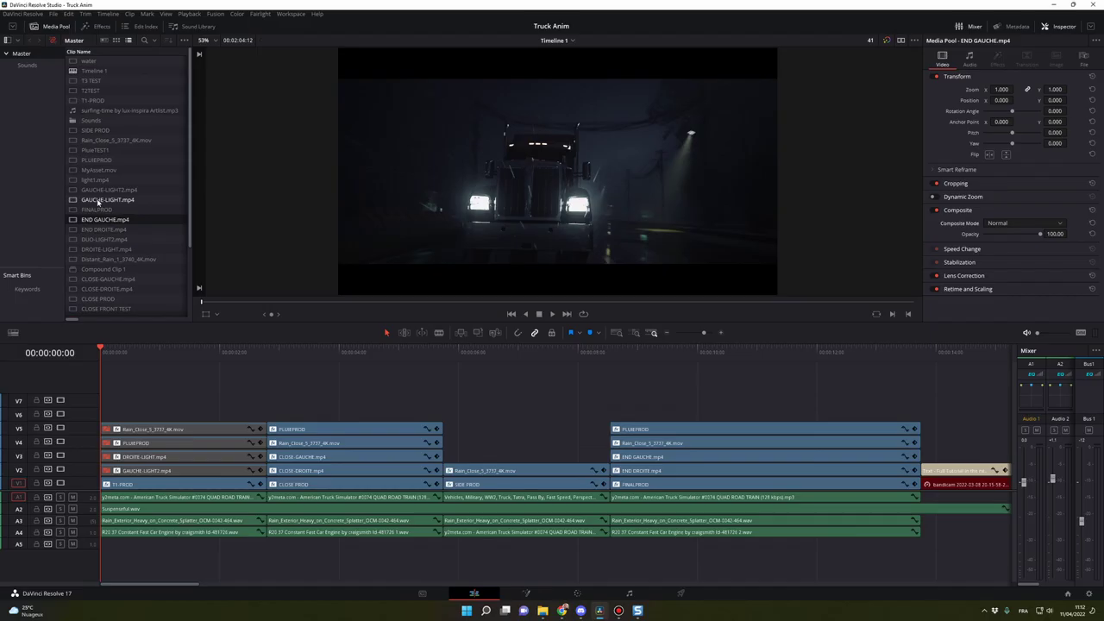
Place only the video of GAUCHE-LIGHT2.mp4 on track V6 at the start of the DaVinci Resolve timeline.
click(94, 192)
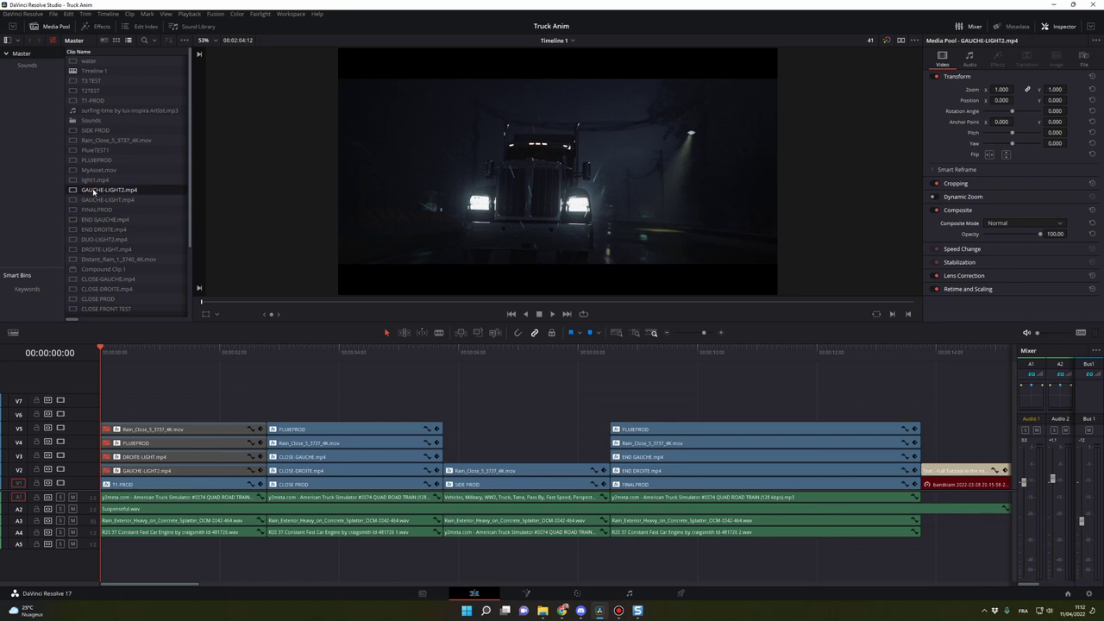
double_click(94, 191)
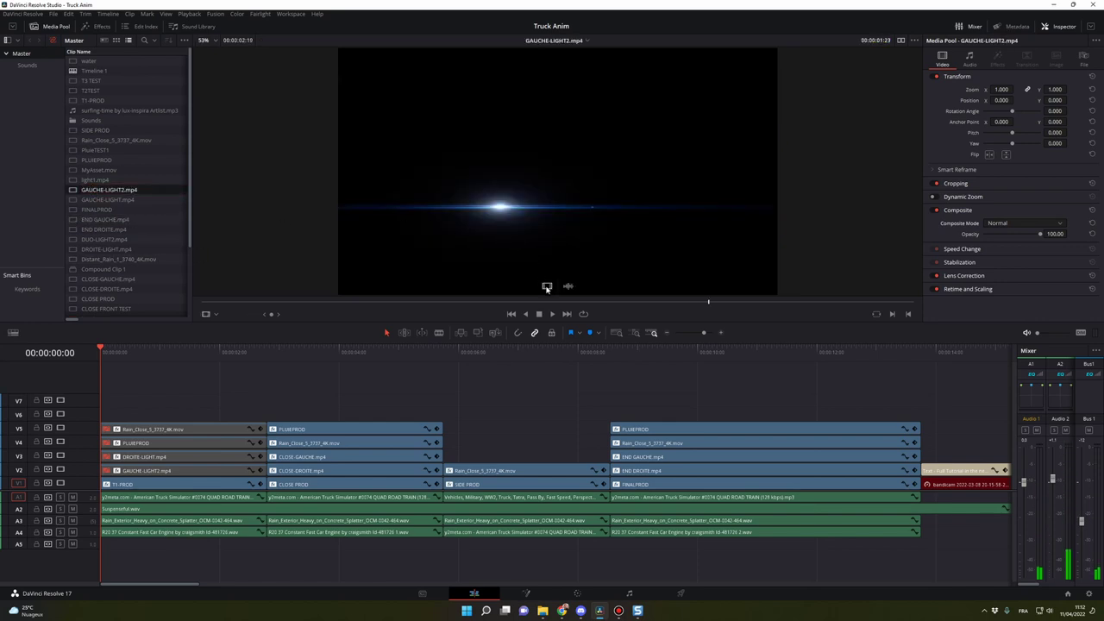
drag(547, 286, 110, 420)
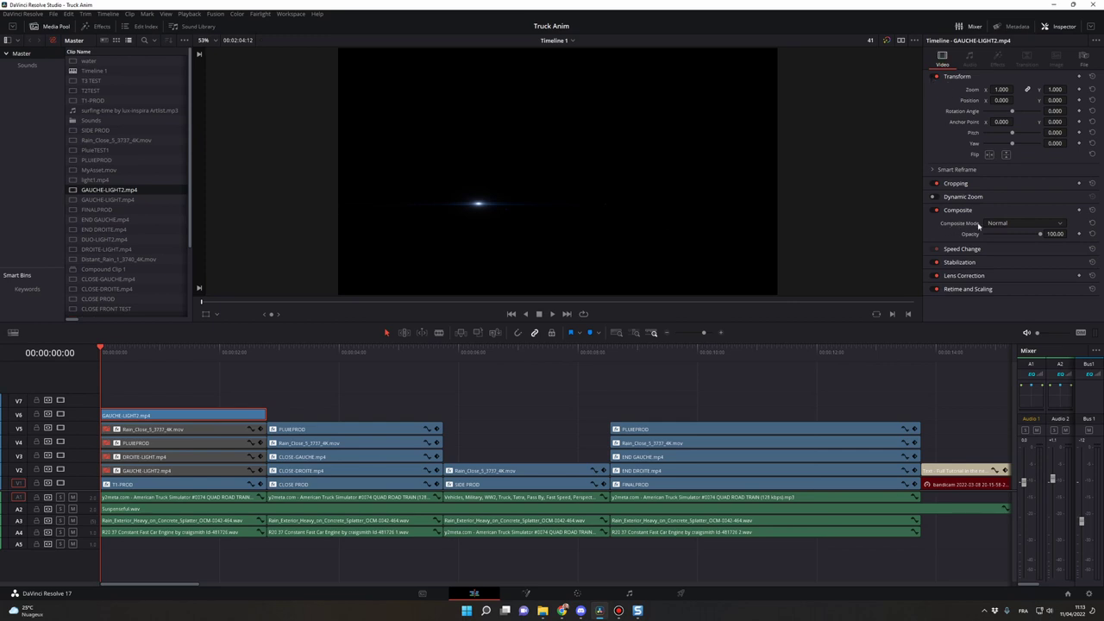
Set the GAUCHE-LIGHT2.mp4 clip's composite mode to Screen and play the opening truck shot from the start.
click(1017, 224)
click(1005, 263)
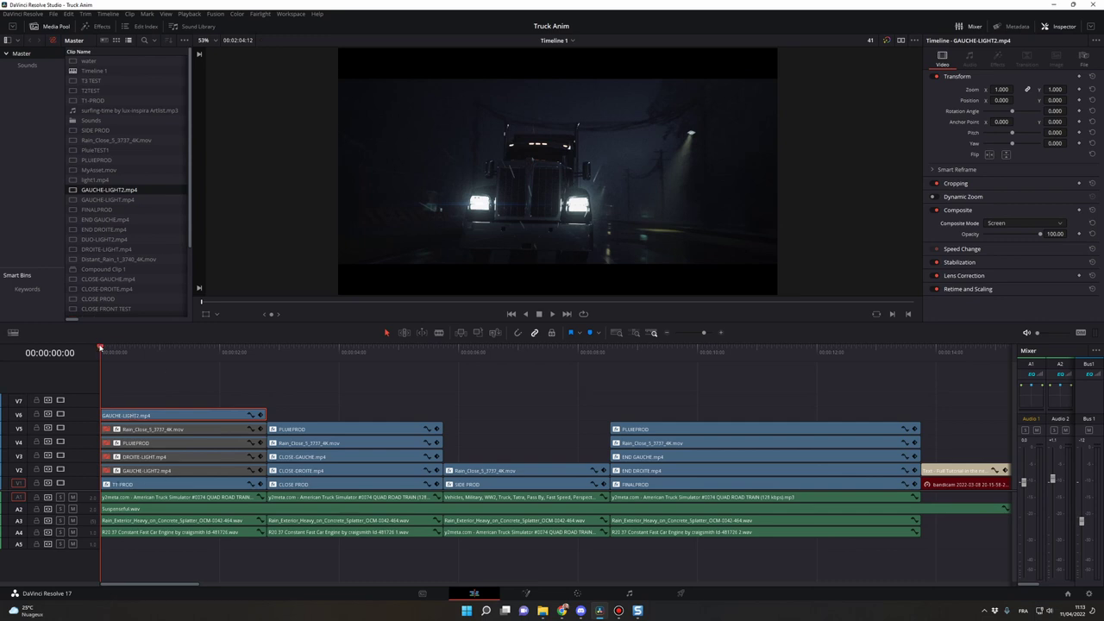
key(space)
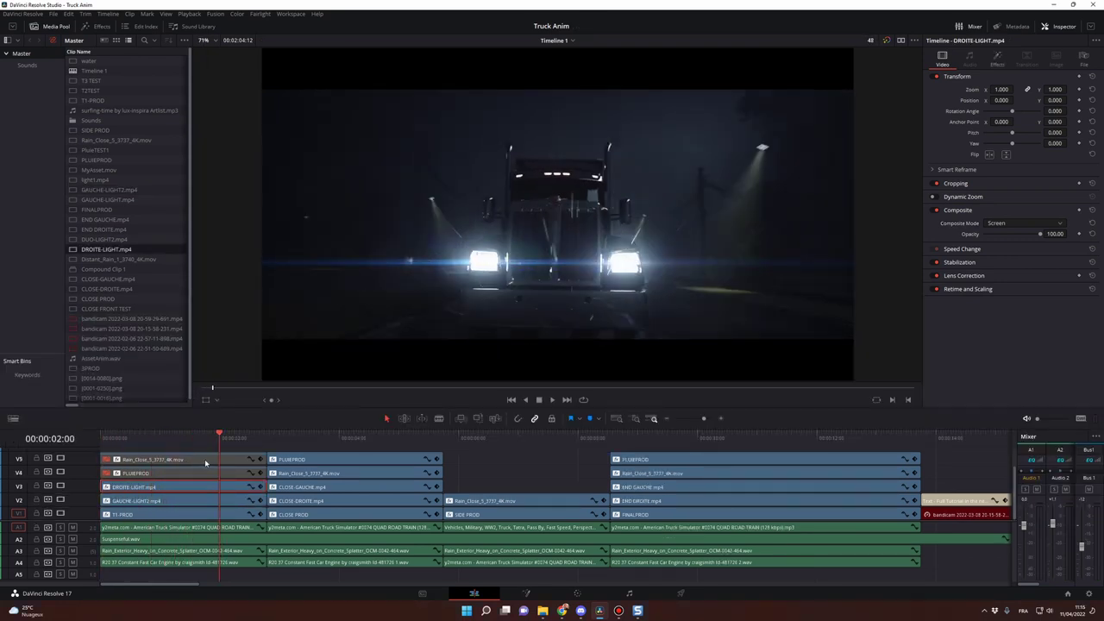
key(Home)
key(space)
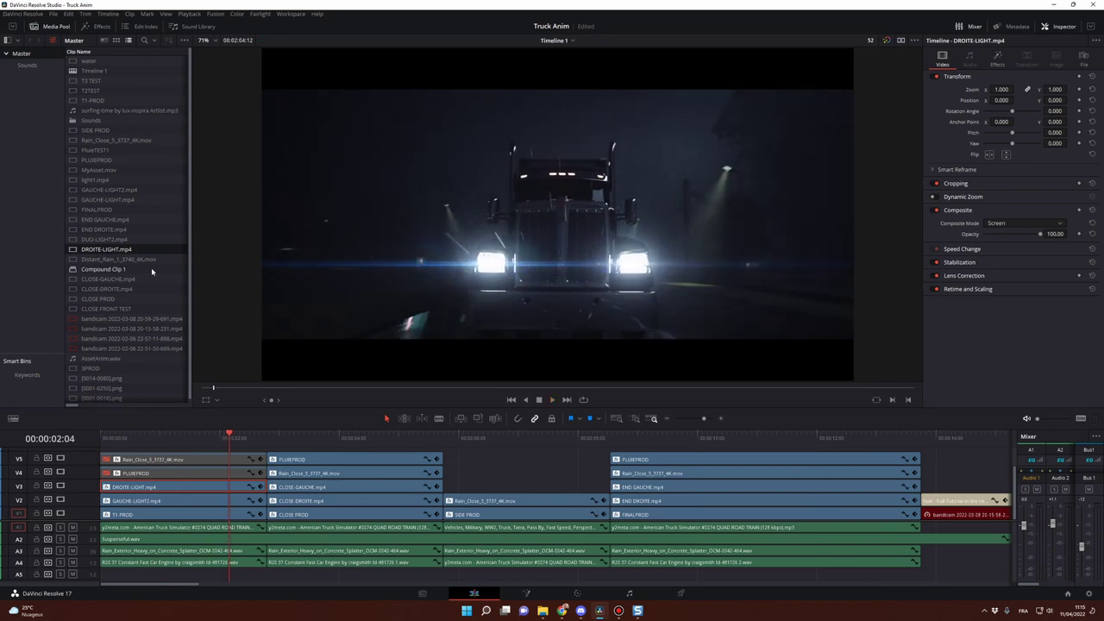
key(Home)
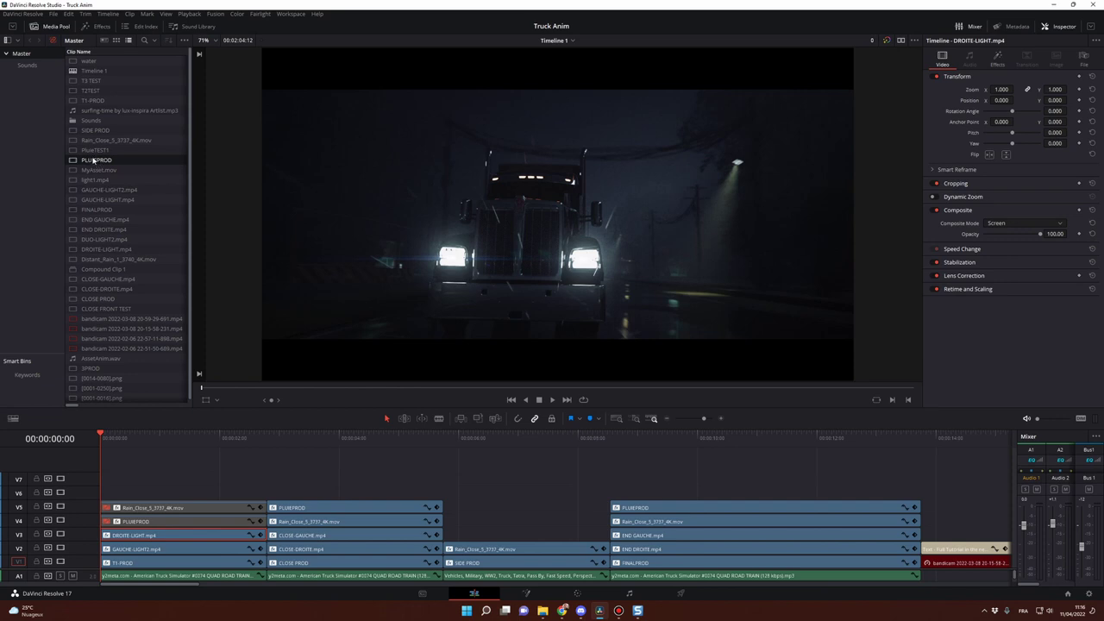
Add the PLUIEPROD rain clip on track V6 above the opening shot and scrub the timeline into that shot.
drag(93, 161, 105, 495)
click(102, 436)
drag(103, 436, 197, 441)
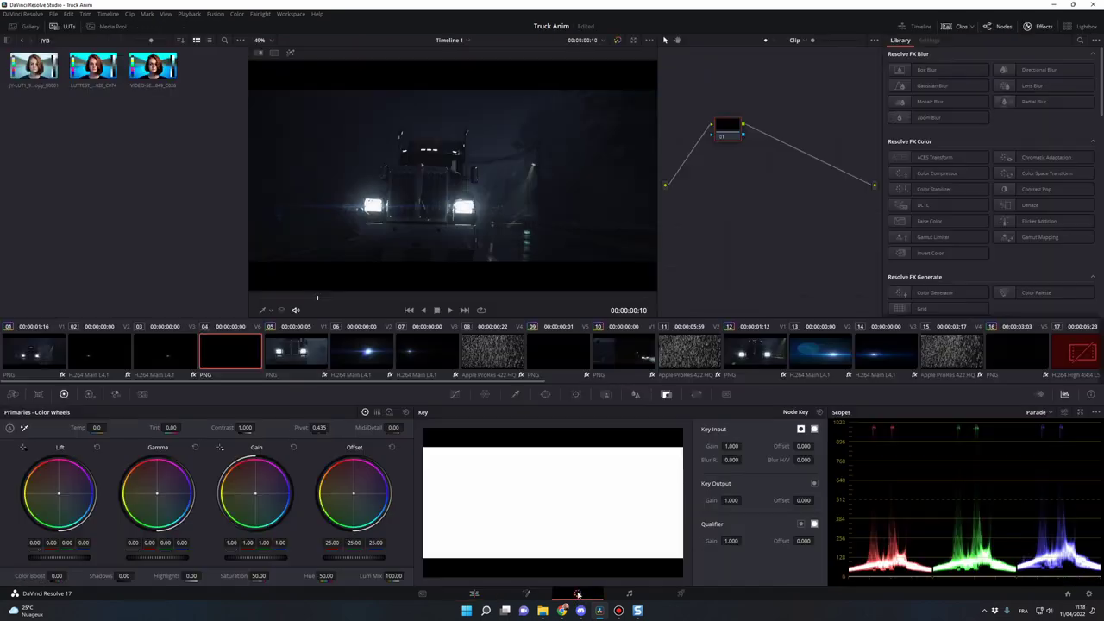
Raise the PLUIEPROD clip's Offset color wheel to 76.20 on all channels using an enlarged viewer, and return to the edit timeline.
click(577, 593)
key(alt+f)
drag(339, 563, 444, 563)
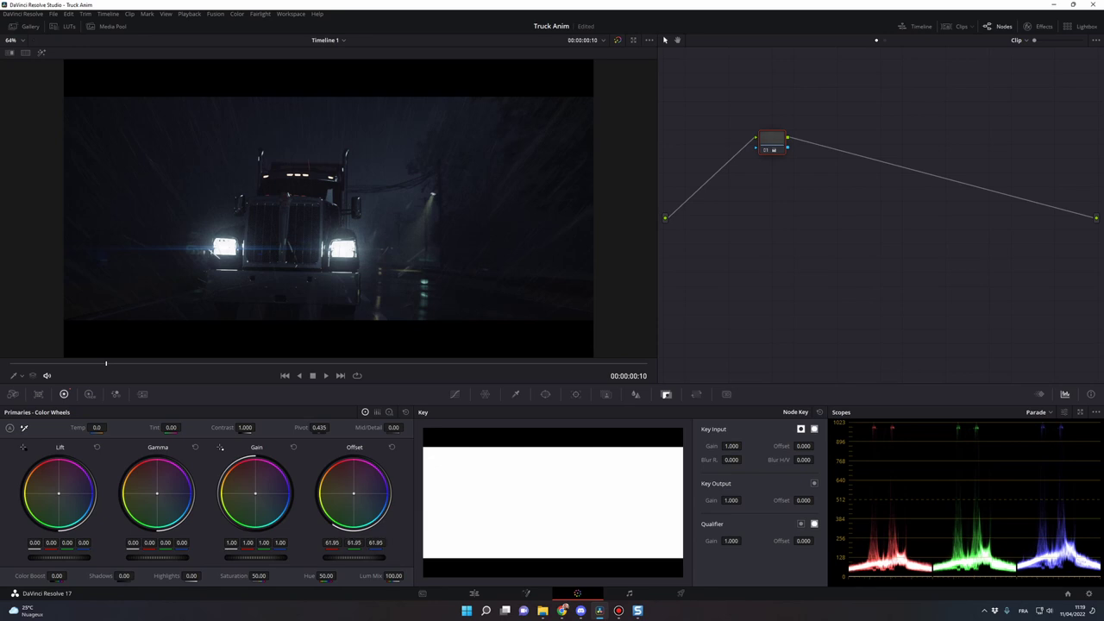
drag(353, 556, 392, 556)
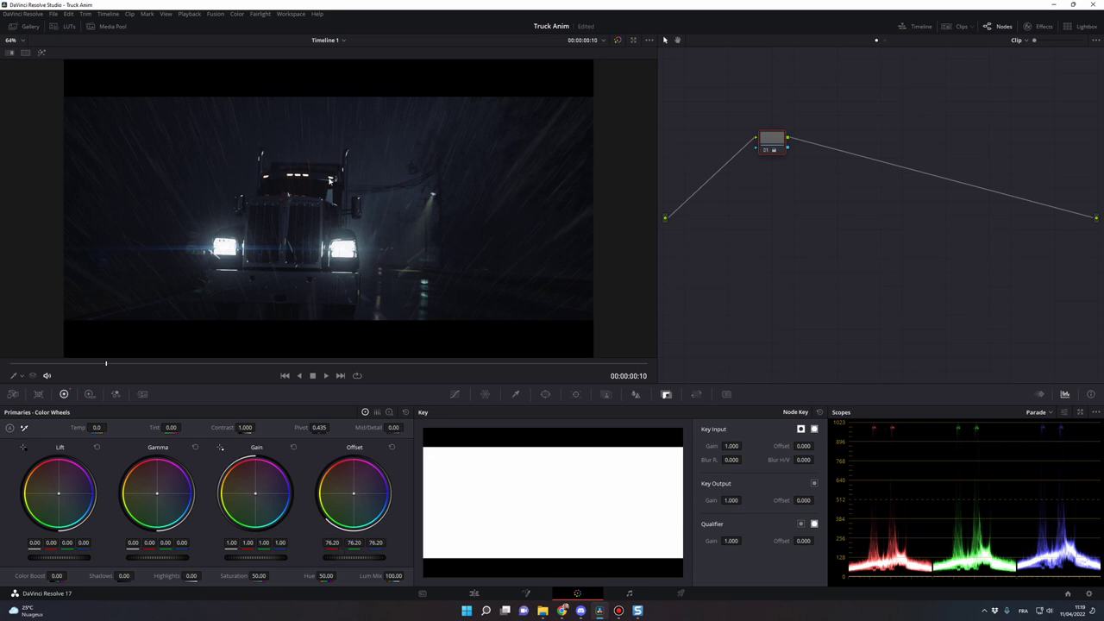
click(473, 594)
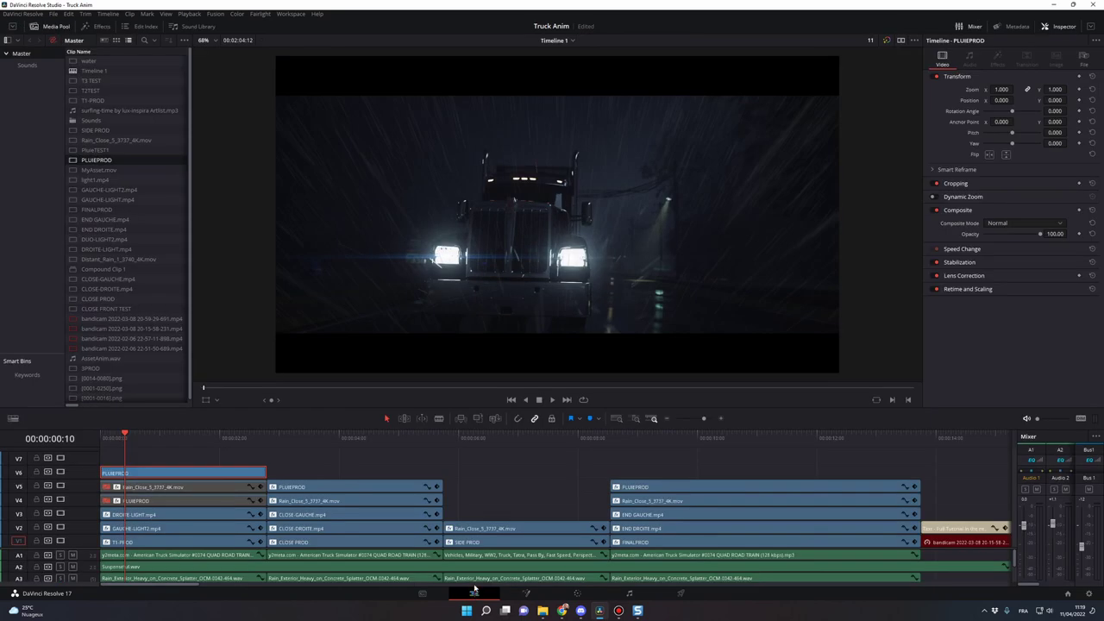
key(Left)
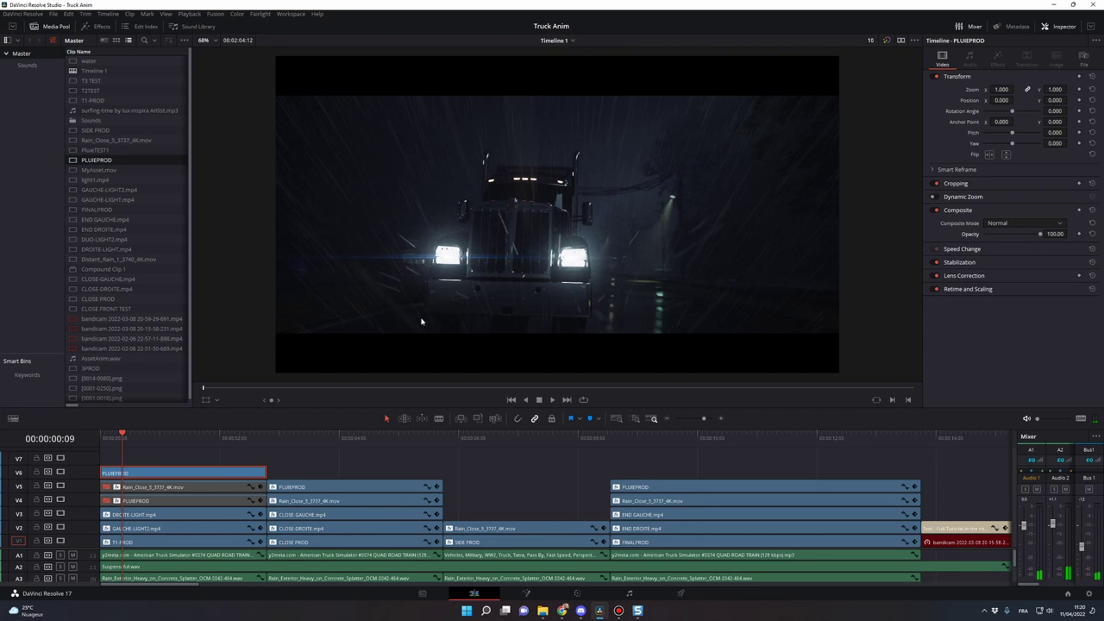
Set the opacity of the PLUIEPROD clip on V6 to 50.
click(1053, 234)
text(50)
key(Return)
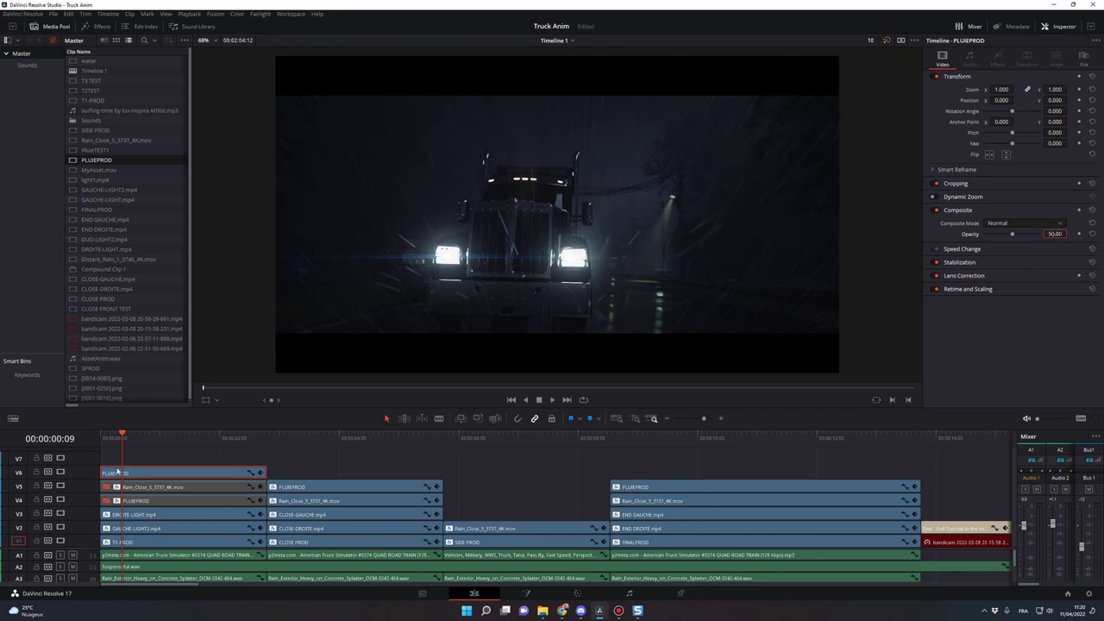
Play the rain over the opening shot several times and lower the V6 PLUIEPROD clip's opacity to 48.85.
click(100, 437)
key(space)
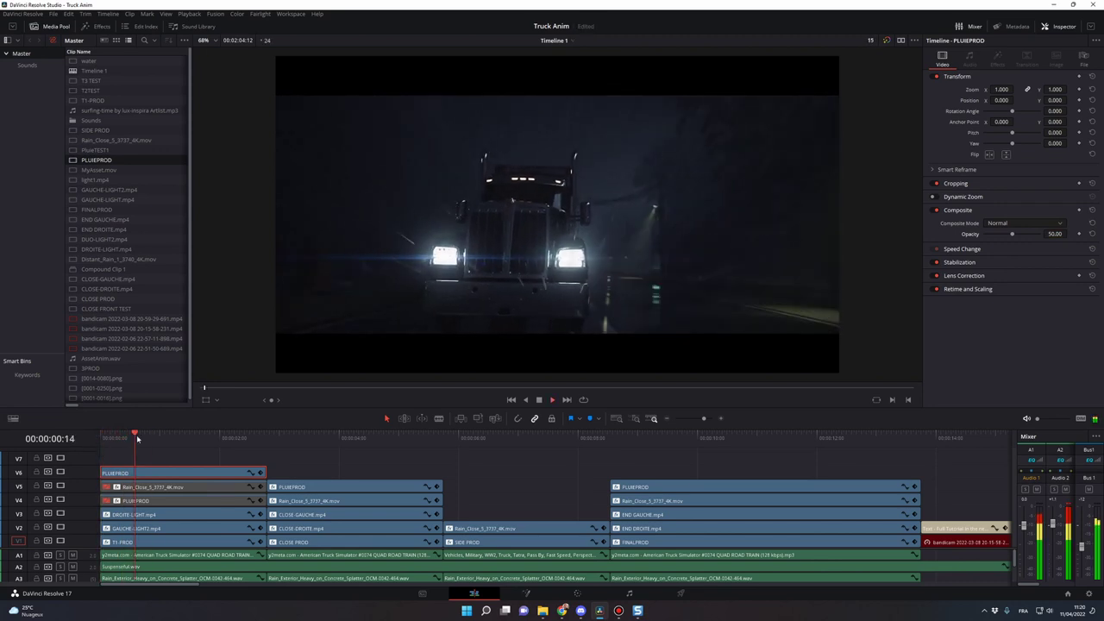
key(space)
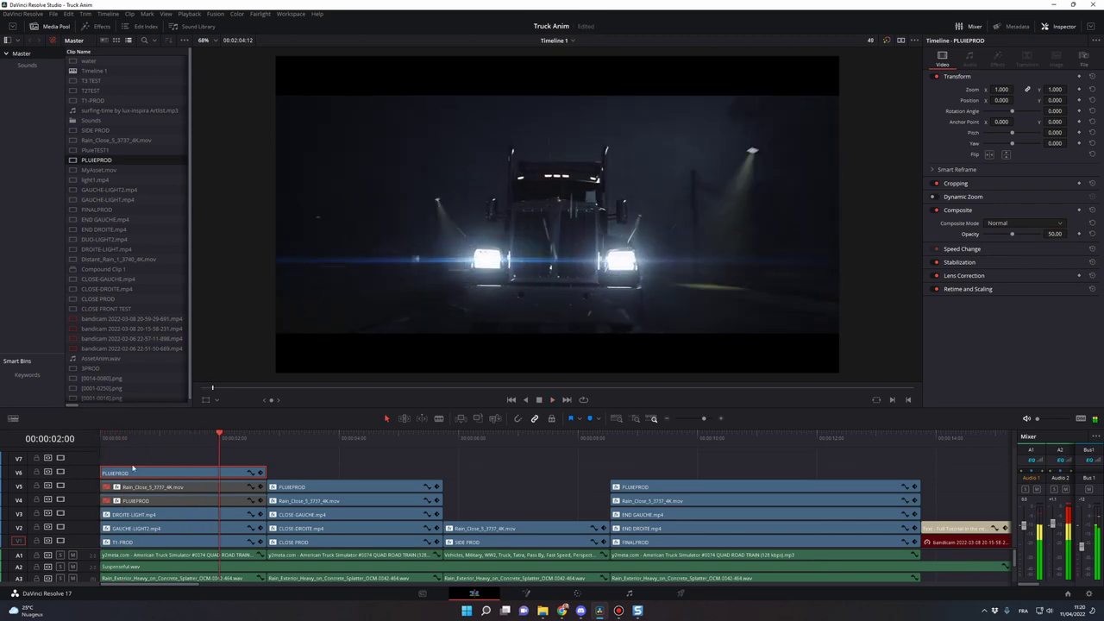
click(112, 437)
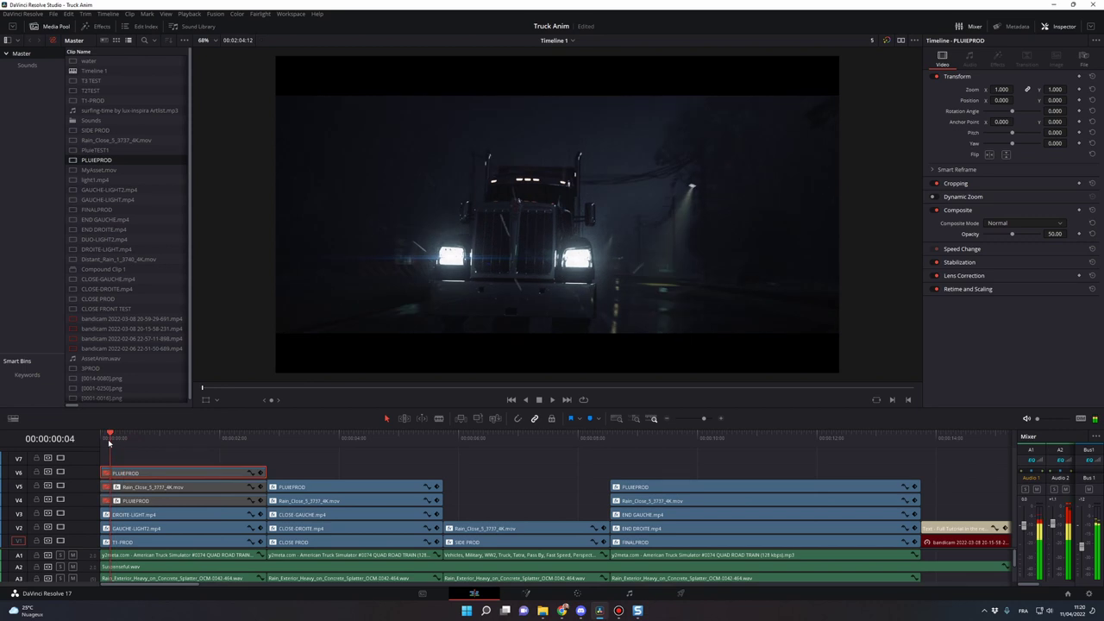
key(space)
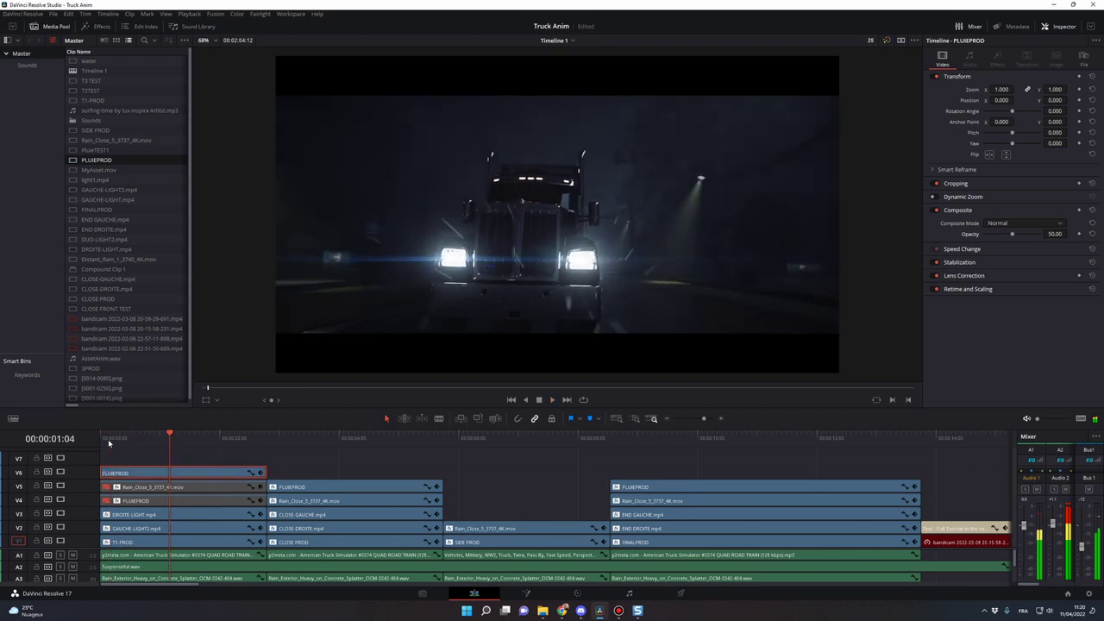
click(97, 436)
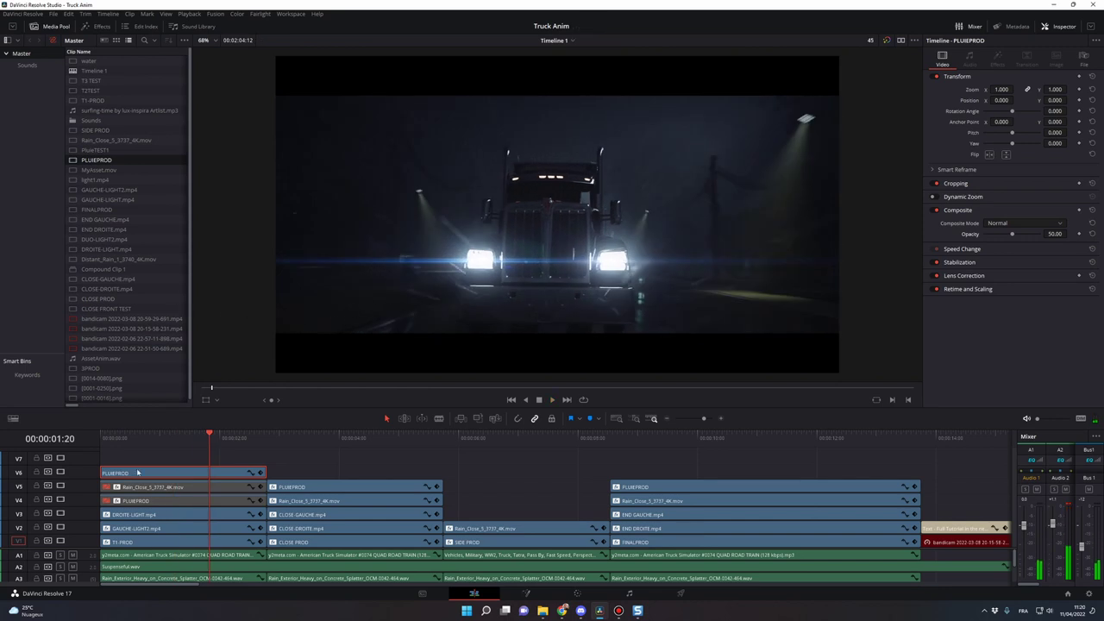
click(105, 438)
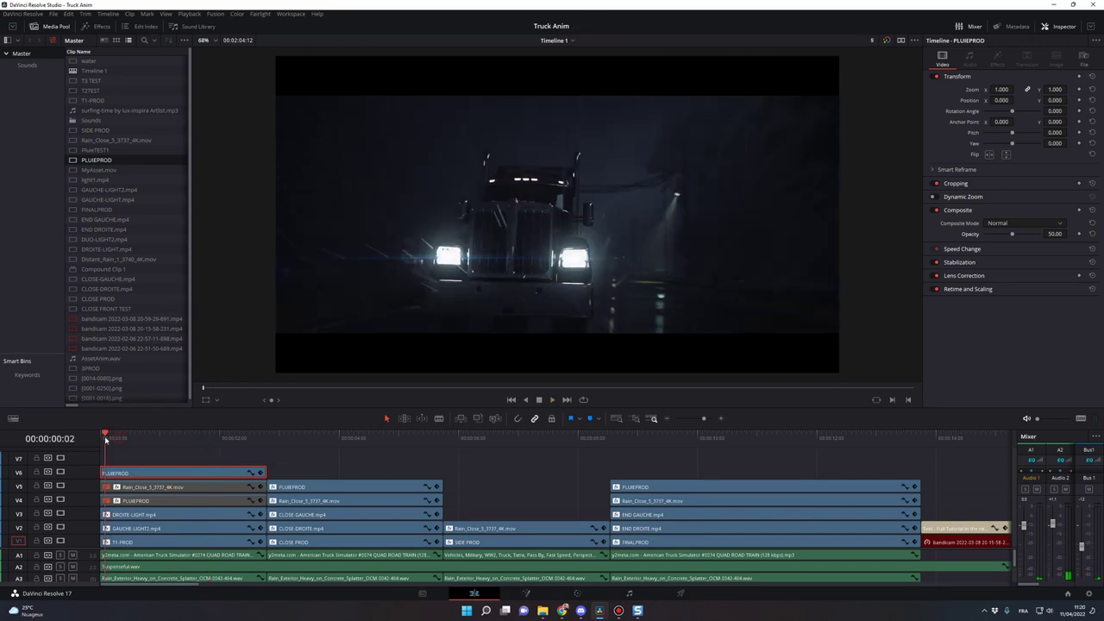
key(space)
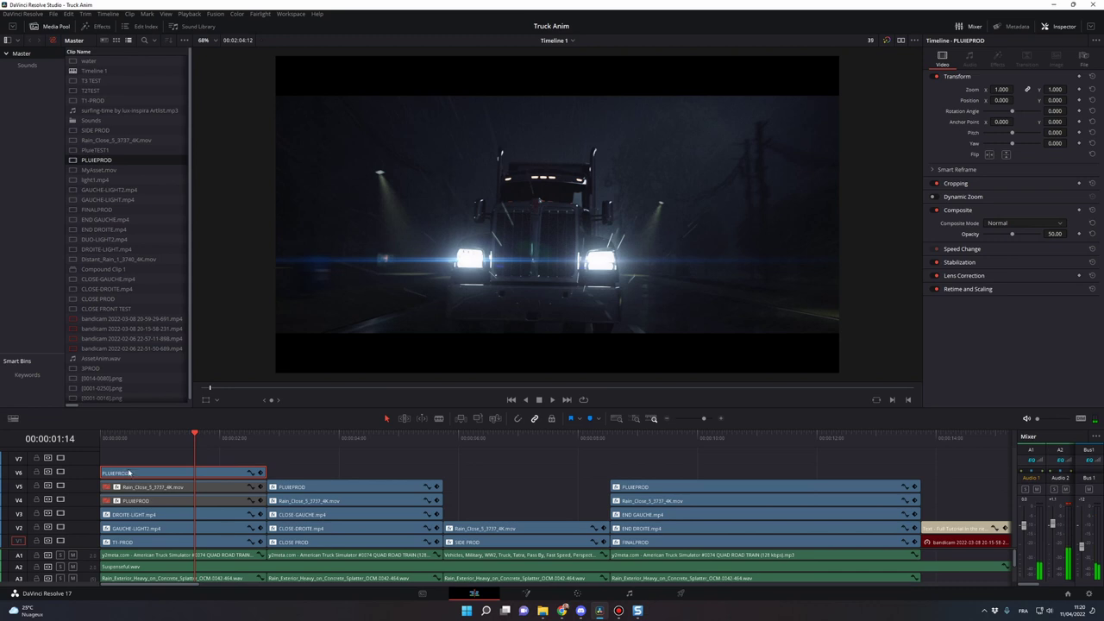
drag(988, 238, 979, 245)
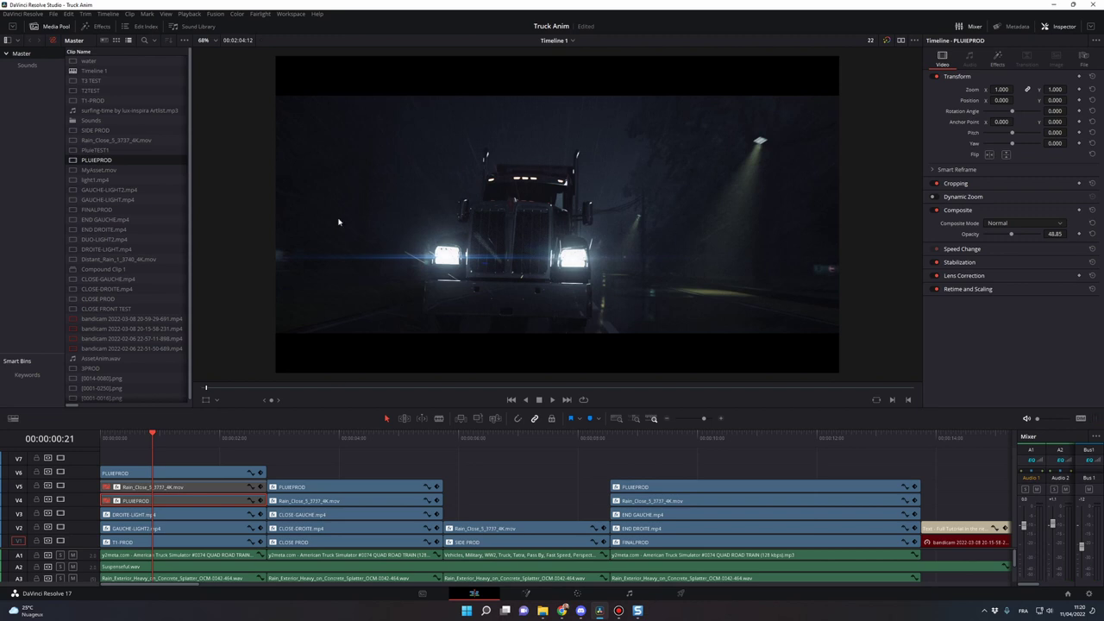
Apply the Lens Blur effect to the PLUIEPROD clip on V6 and play the opening shot to check the rain.
click(93, 26)
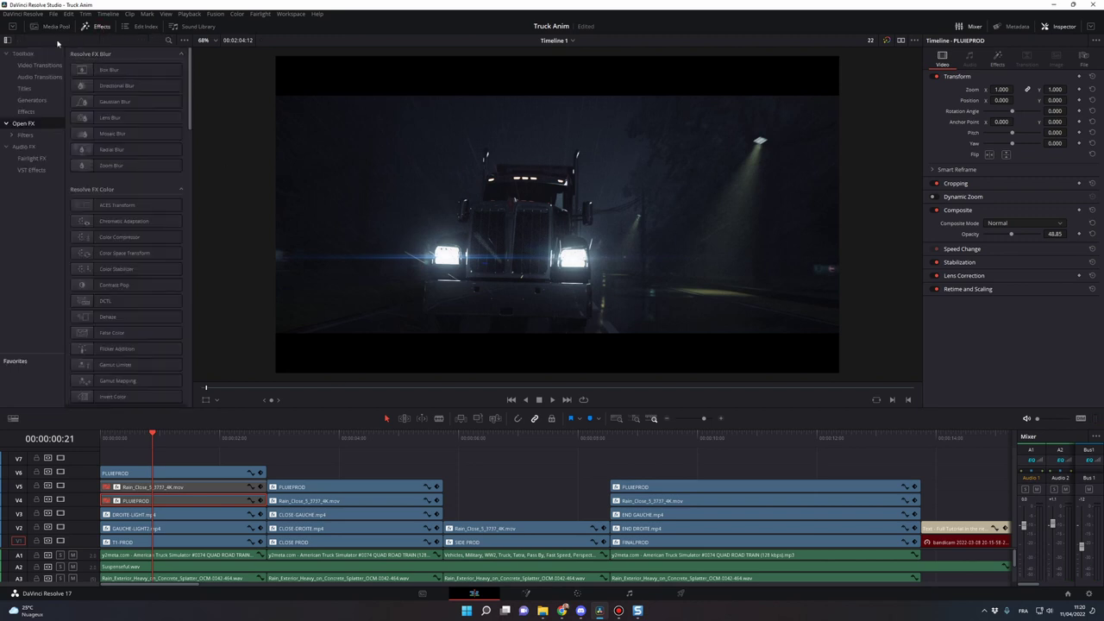
click(168, 40)
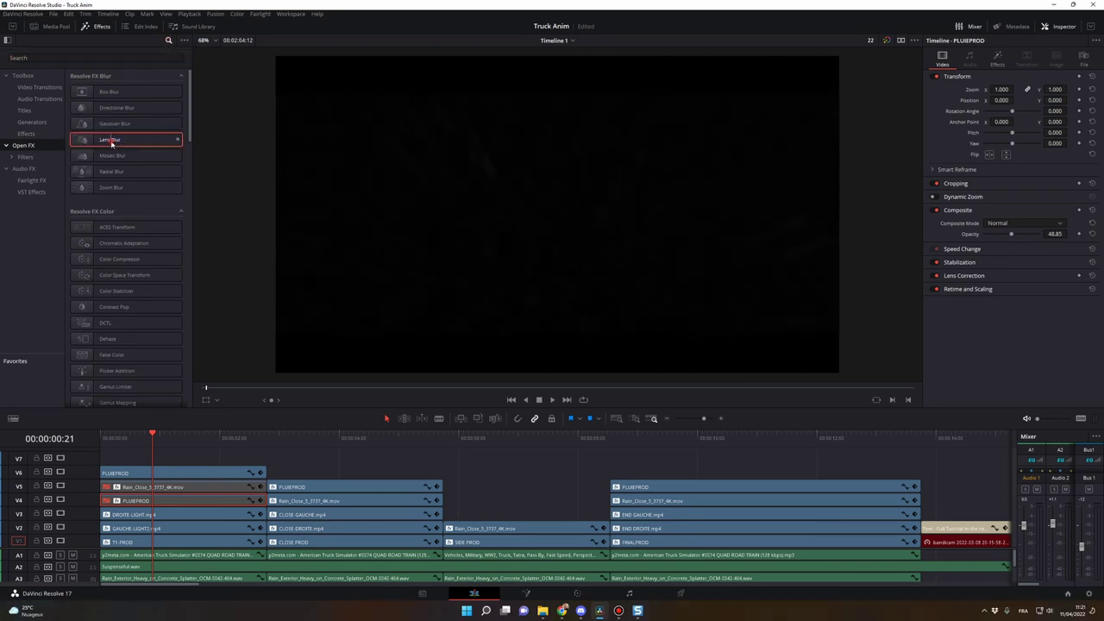
drag(112, 142, 169, 480)
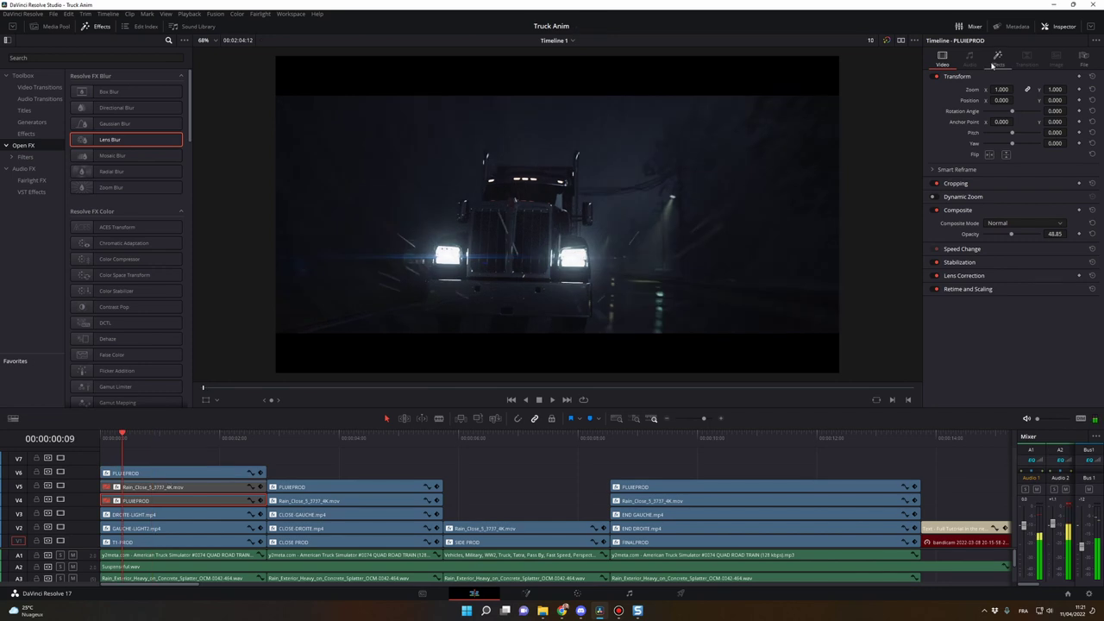
click(107, 438)
key(space)
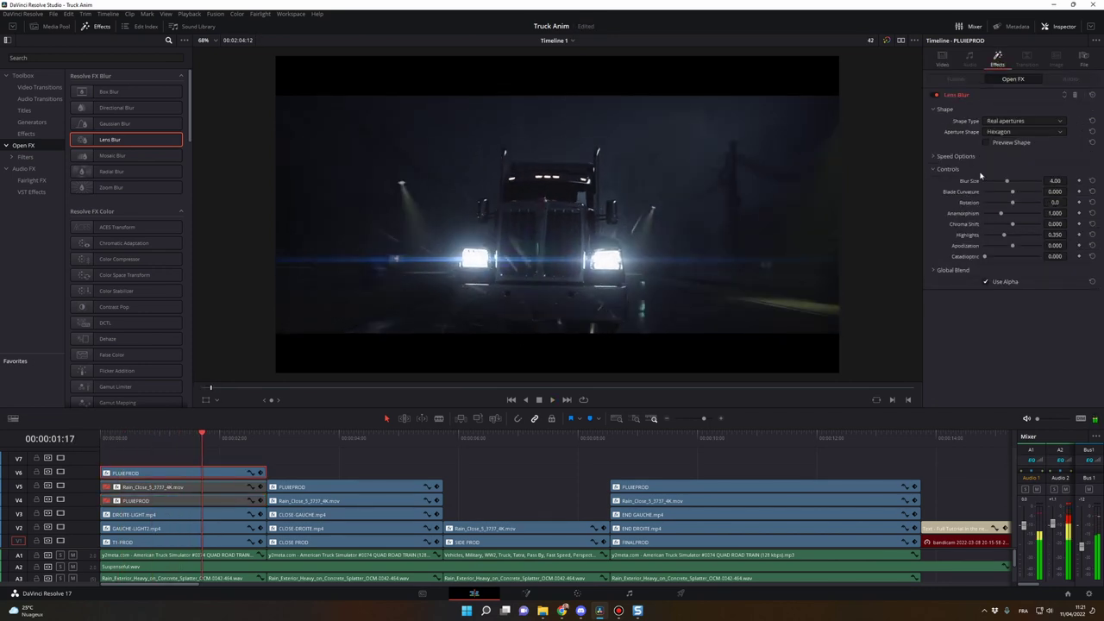
click(117, 435)
key(space)
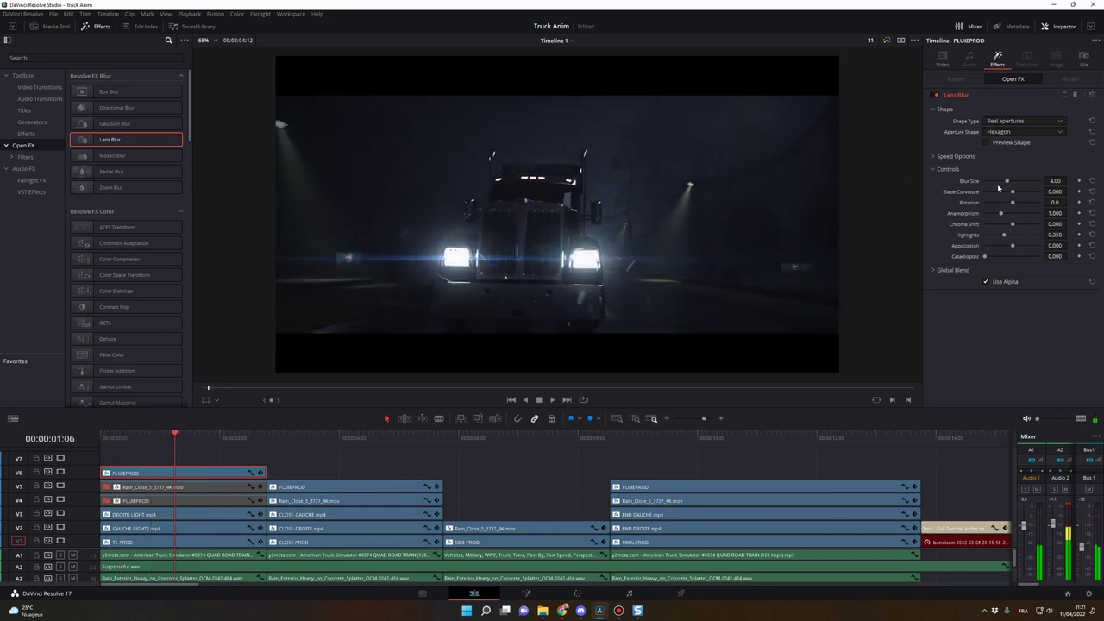
Set the Lens Blur size of the PLUIEPROD clip on V6 to 1.32 and play the opening shot to check the rain.
drag(1007, 181, 990, 183)
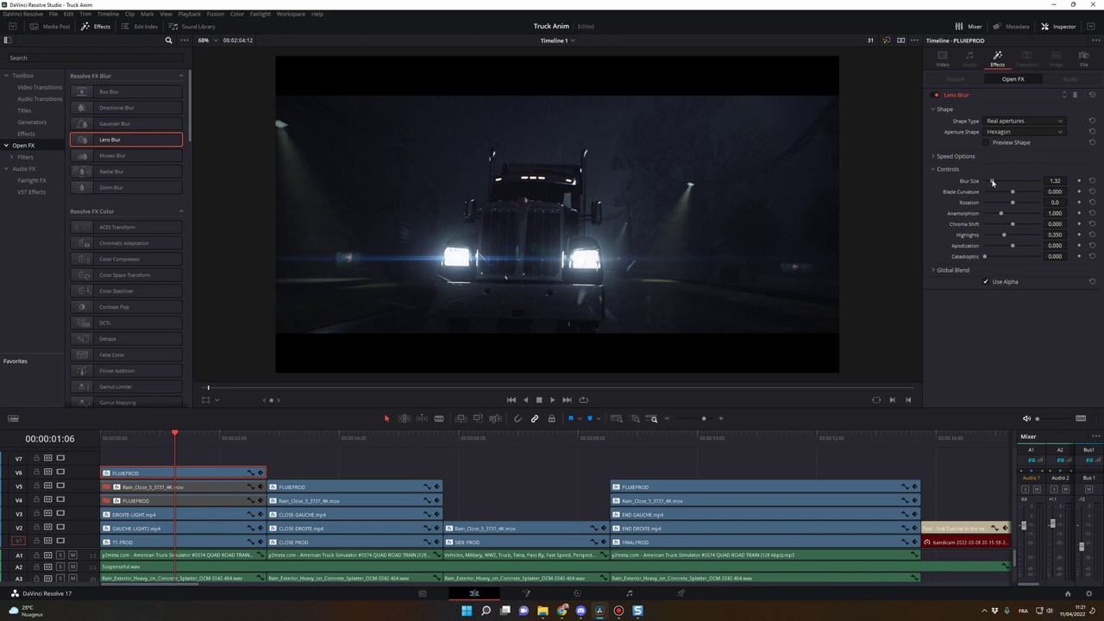
click(116, 438)
key(space)
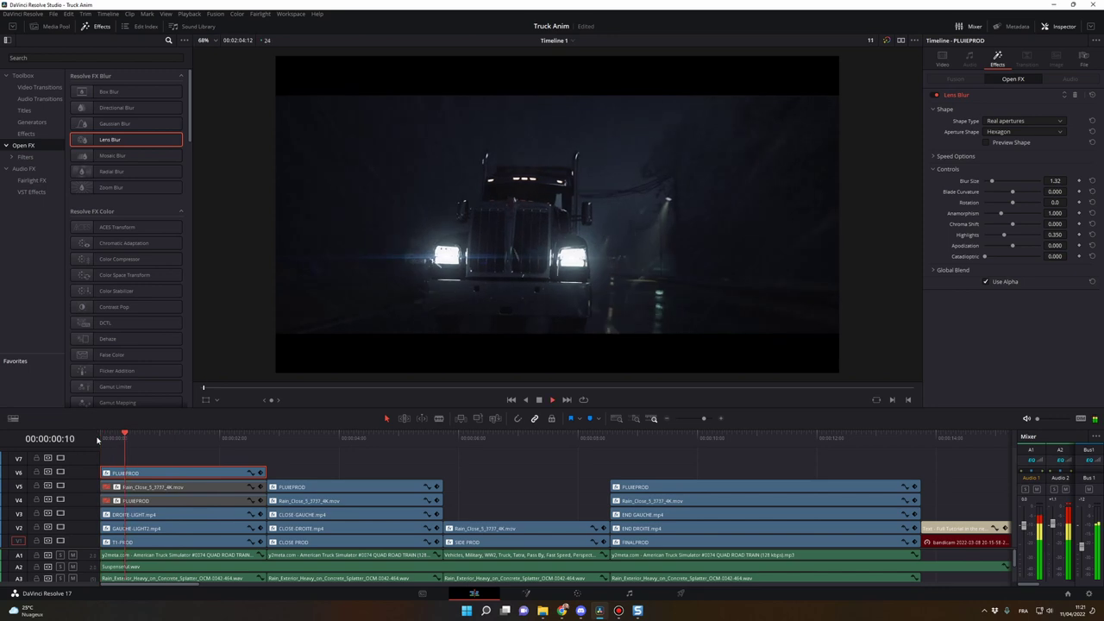
click(152, 437)
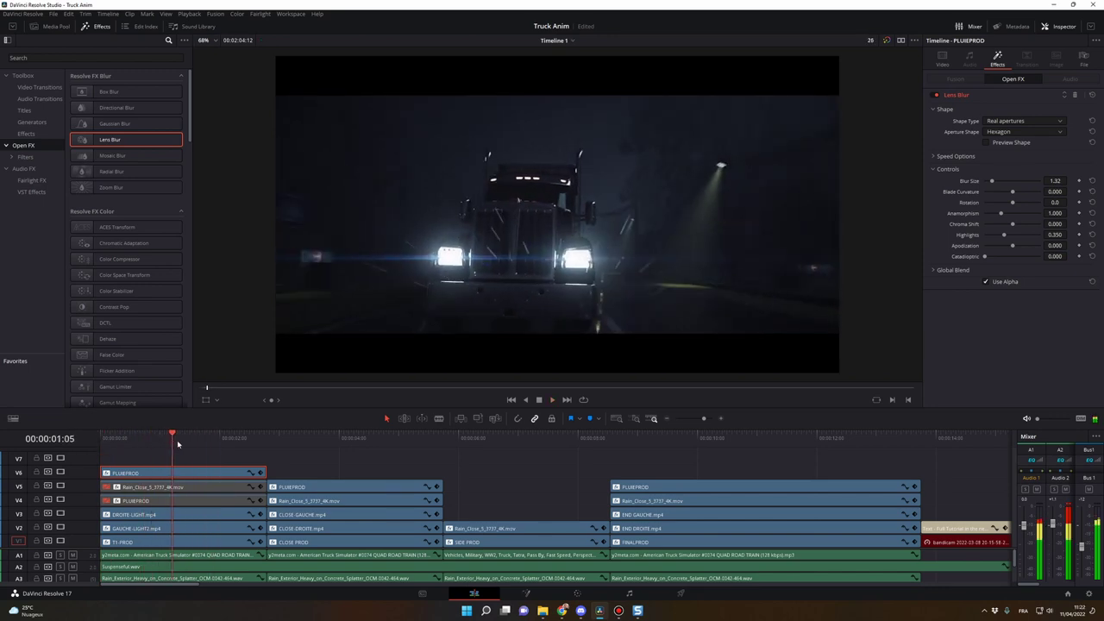
click(147, 437)
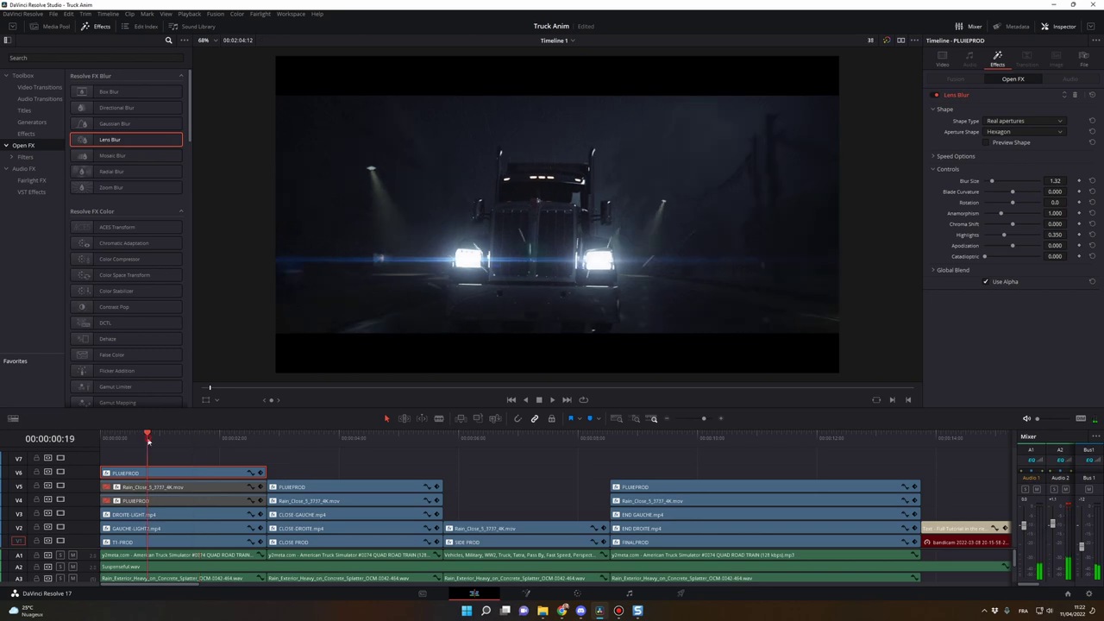
Delete the PLUIEPROD clip on V6, re-enable the opening shot's PLUIEPROD clip on V4 and Rain_Close_5_3737_4K.mov on V5, and save the project.
key(Delete)
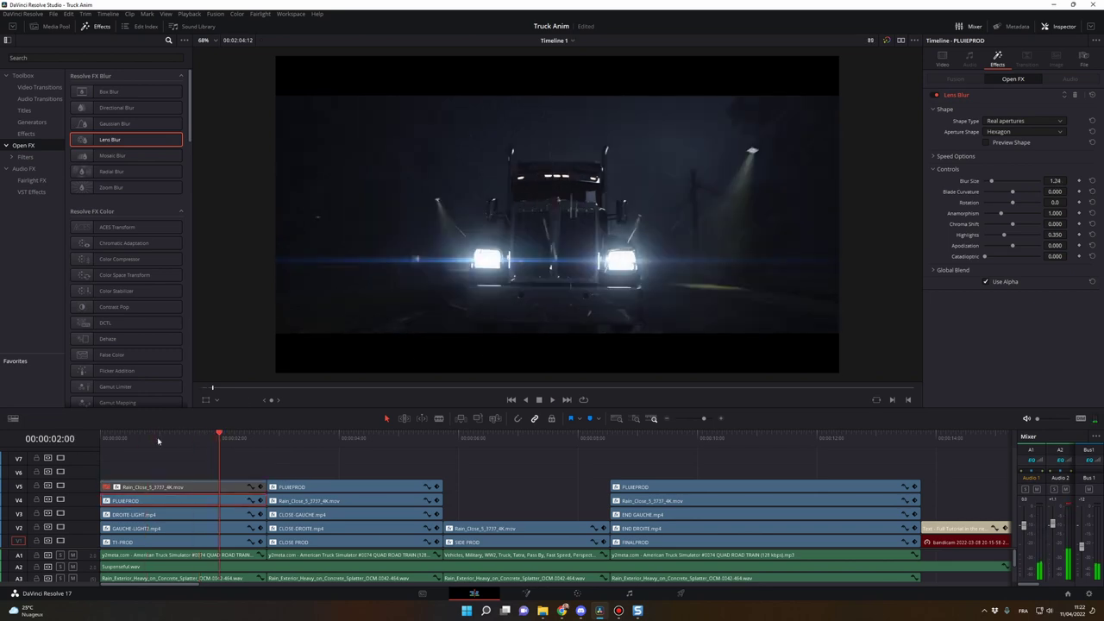
mouse_move(116, 440)
mouse_down()
mouse_move(130, 442)
mouse_move(120, 442)
mouse_up()
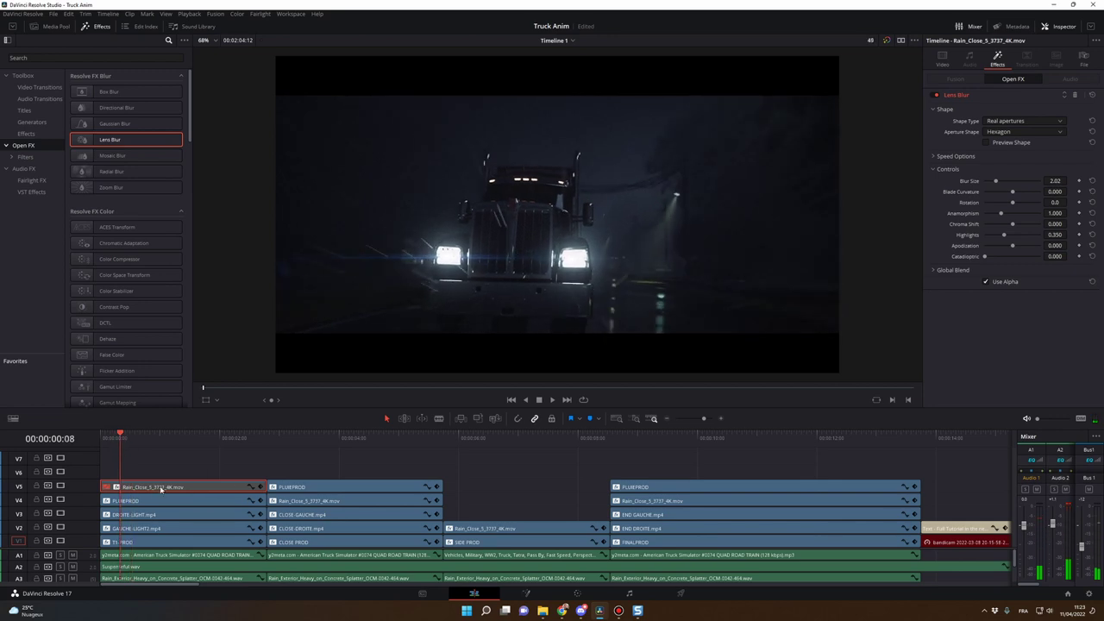
key(ctrl+s)
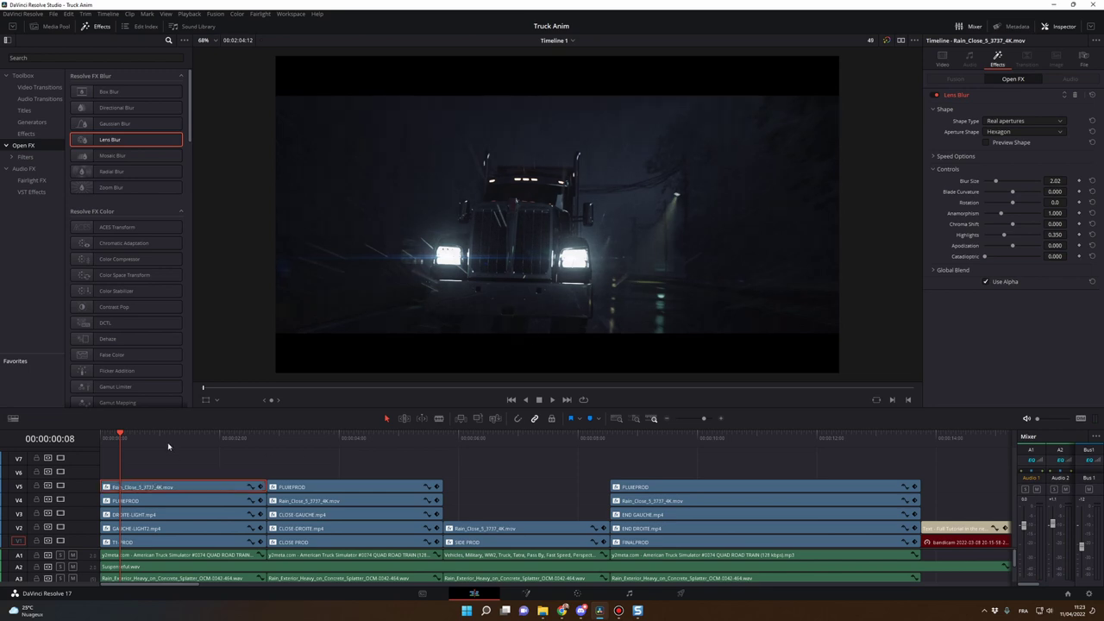
Play the opening shot from near its start to review both rain layers together.
mouse_move(111, 437)
mouse_down()
mouse_move(140, 440)
mouse_move(116, 440)
mouse_up()
key(space)
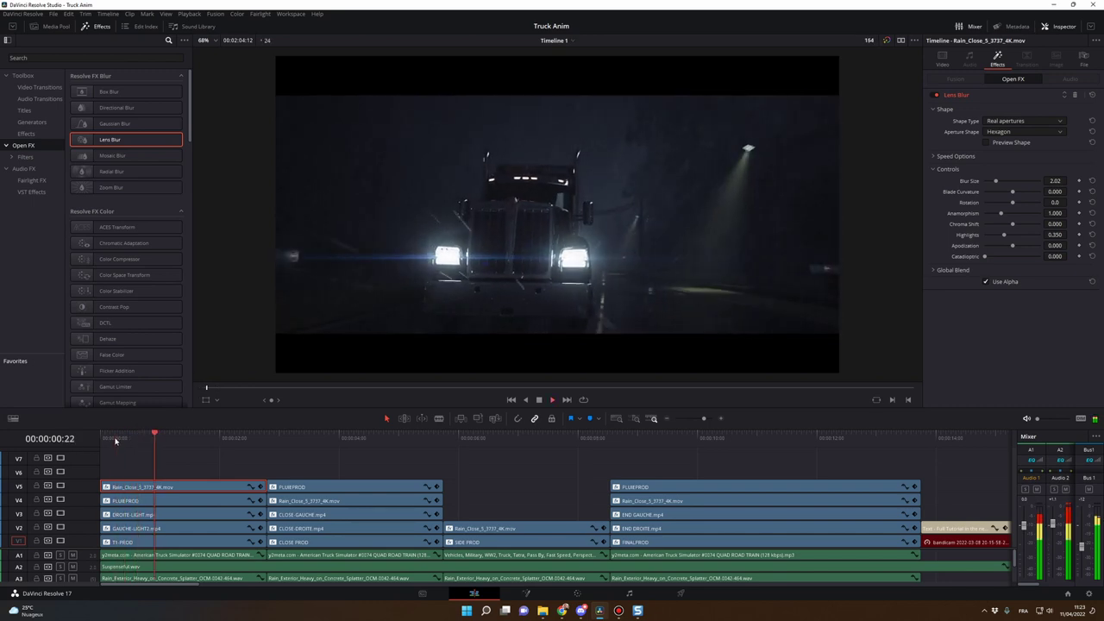
key(space)
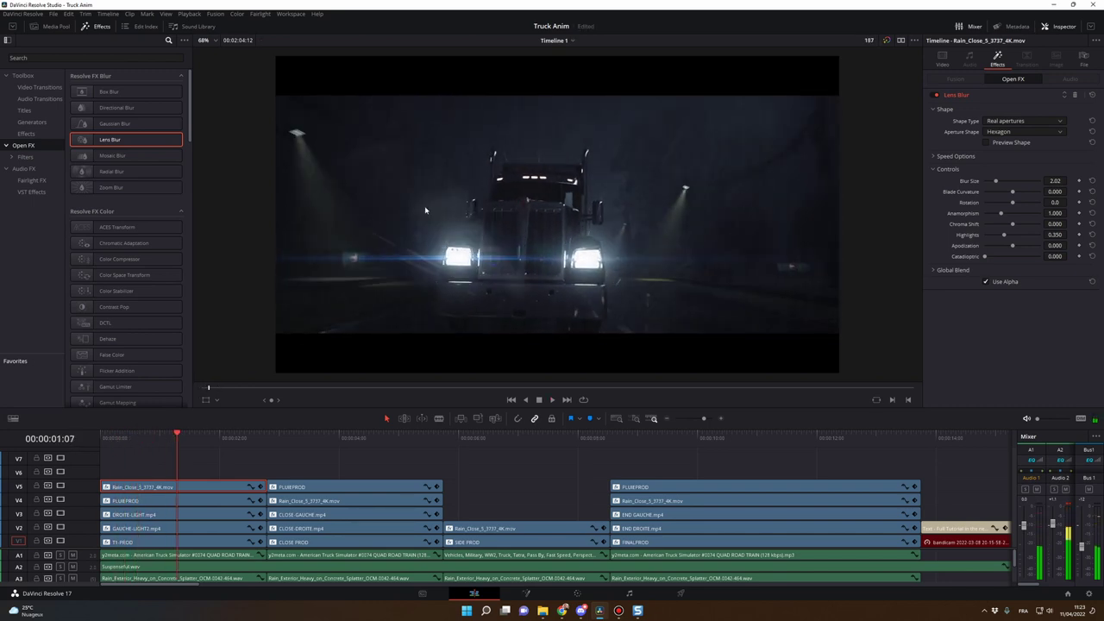
click(105, 438)
key(space)
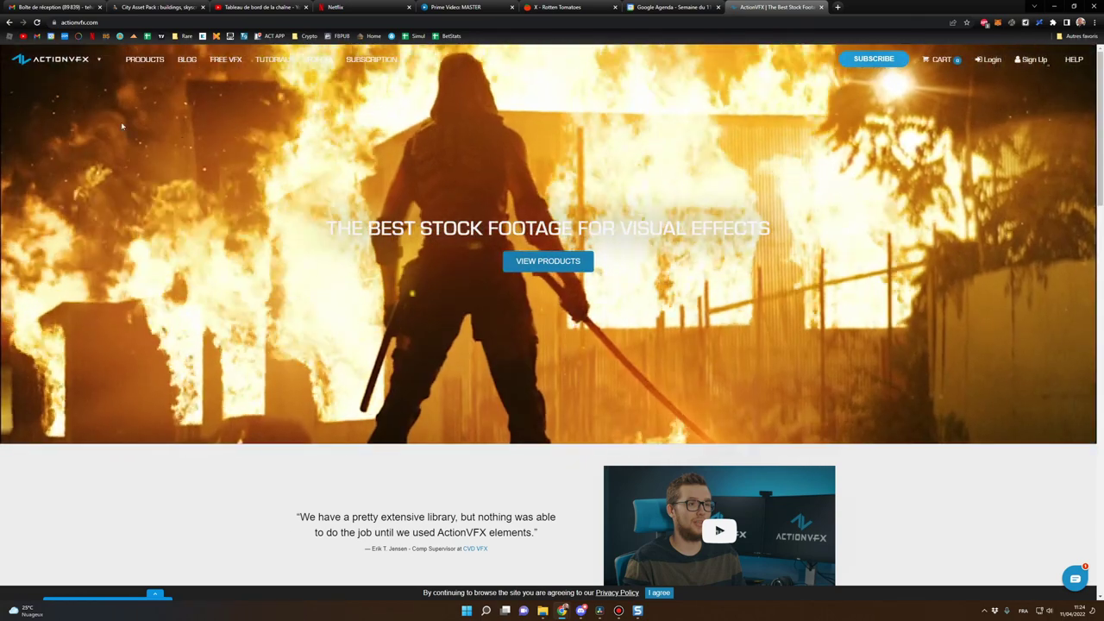
Browse the ActionVFX home page in the browser, and return to DaVinci Resolve to inspect the Lens Blur settings of GAUCHE-LIGHT2.mp4.
scroll(366, 303, down, 3)
scroll(366, 304, down, 3)
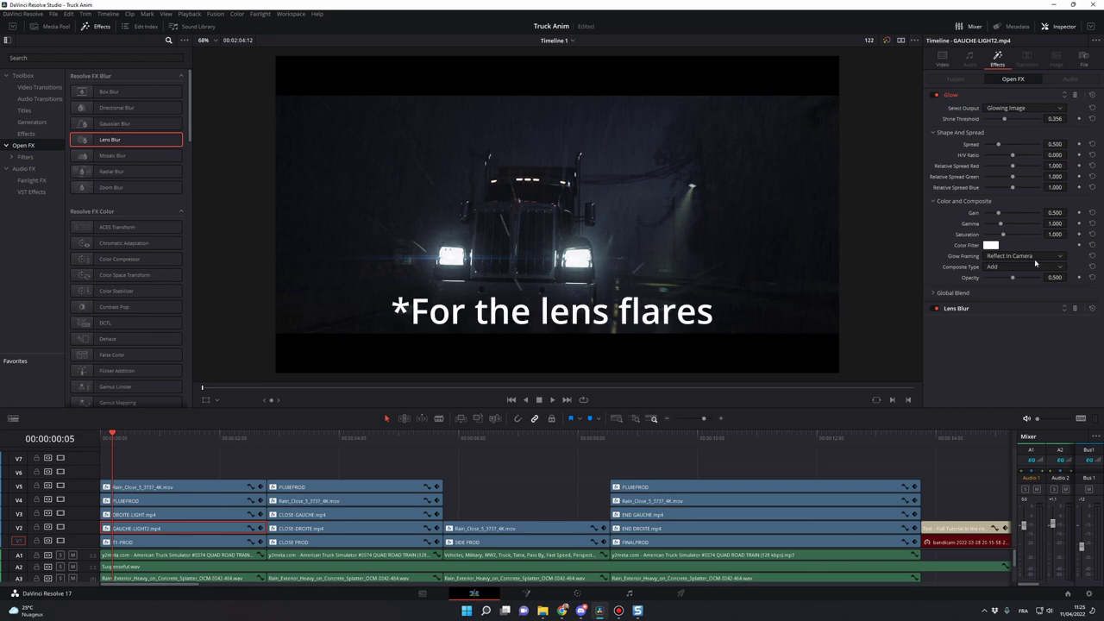
click(993, 308)
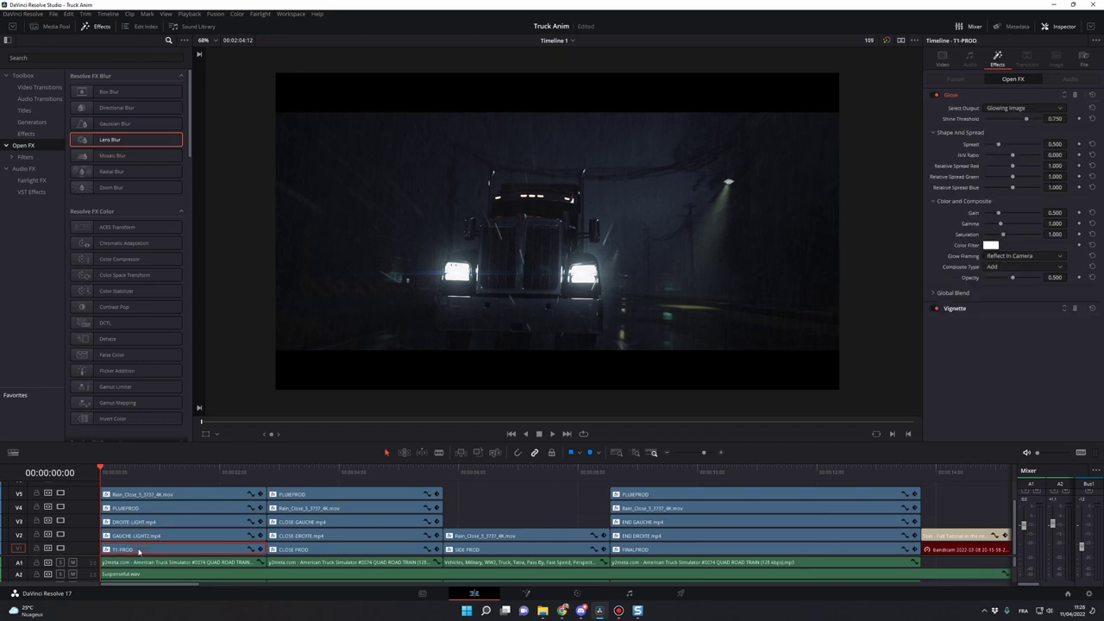
Disable the light and rain clips on V2 to V5 above T1-PROD and compare the shot with grades and effects bypassed and active.
click(160, 517)
ctrl+click(160, 494)
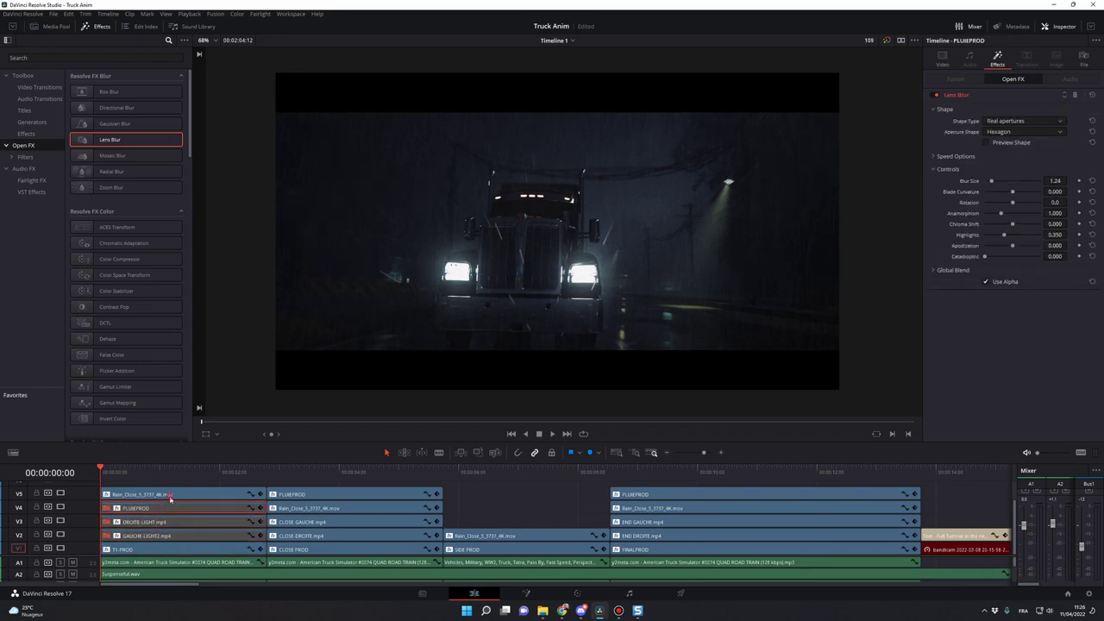
click(884, 42)
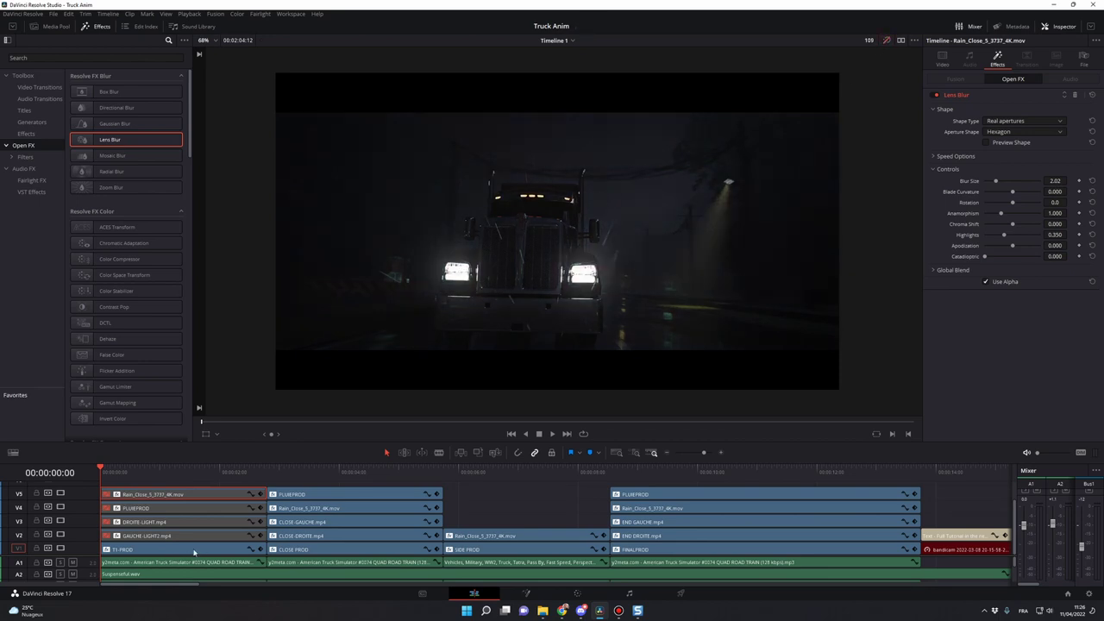
click(884, 41)
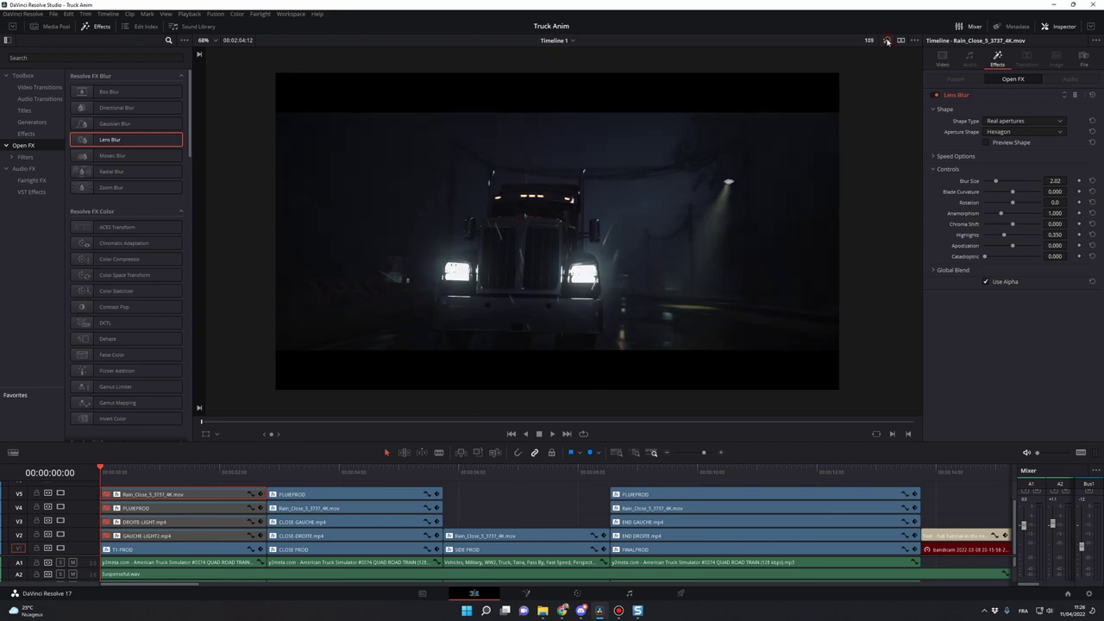
Re-enable GAUCHE-LIGHT2.mp4, DROITE-LIGHT.mp4, PLUIEPROD and Rain_Close_5_3737_4K.mov one after another over the opening shot.
click(174, 533)
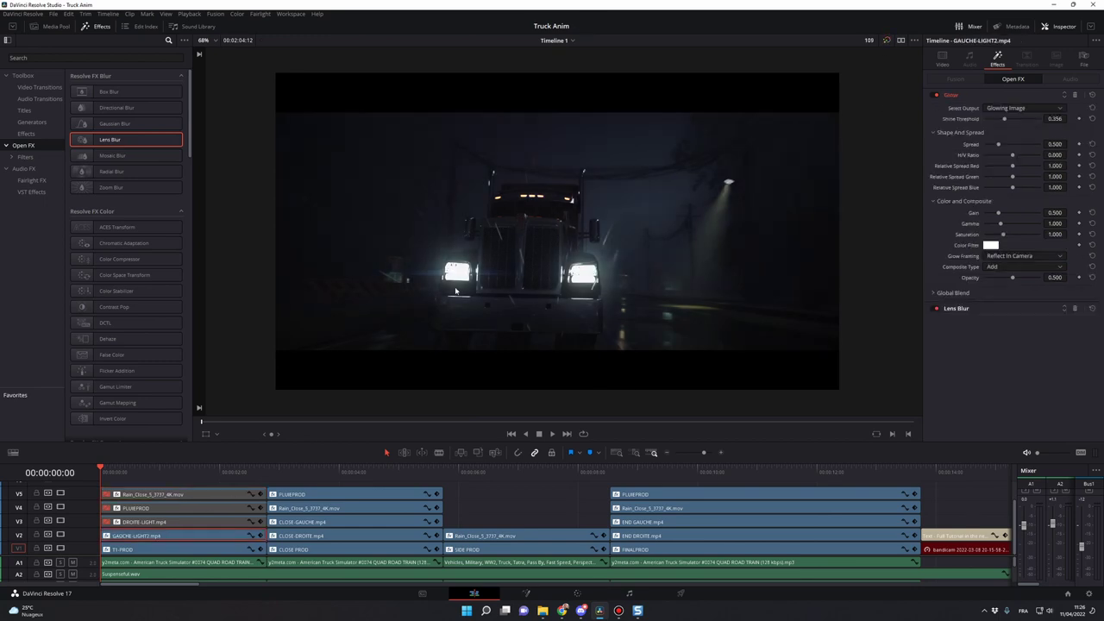
click(159, 521)
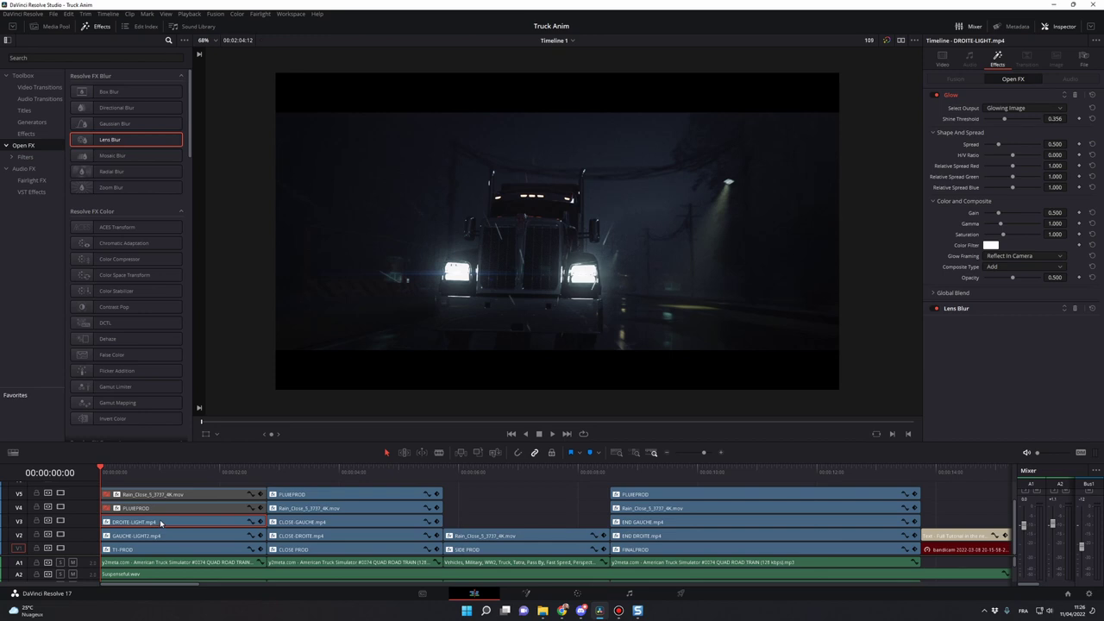
click(159, 508)
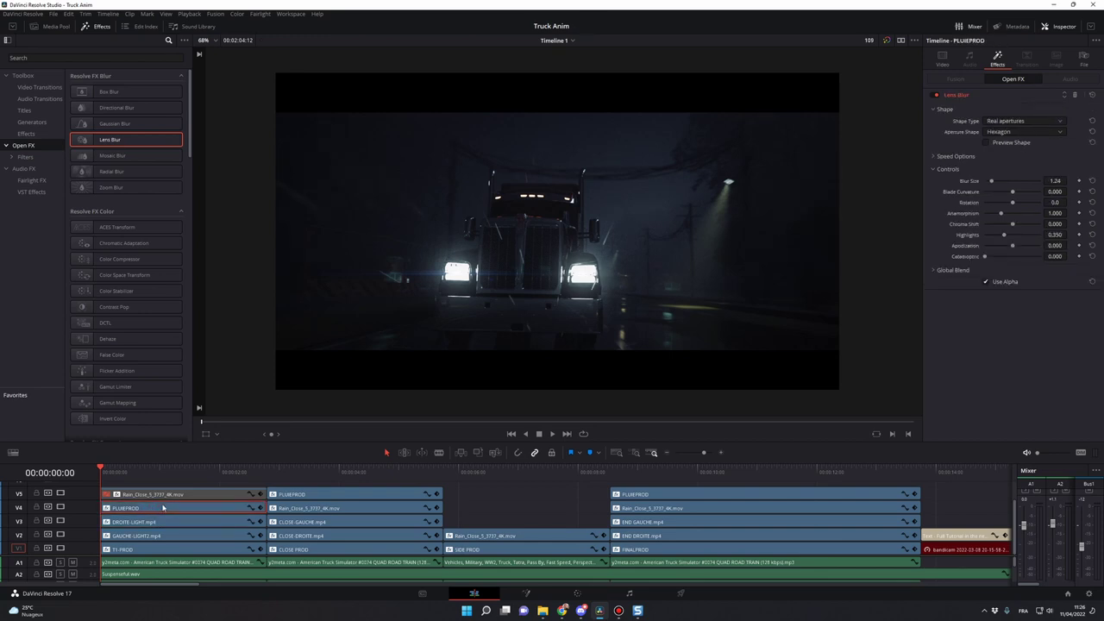
click(169, 495)
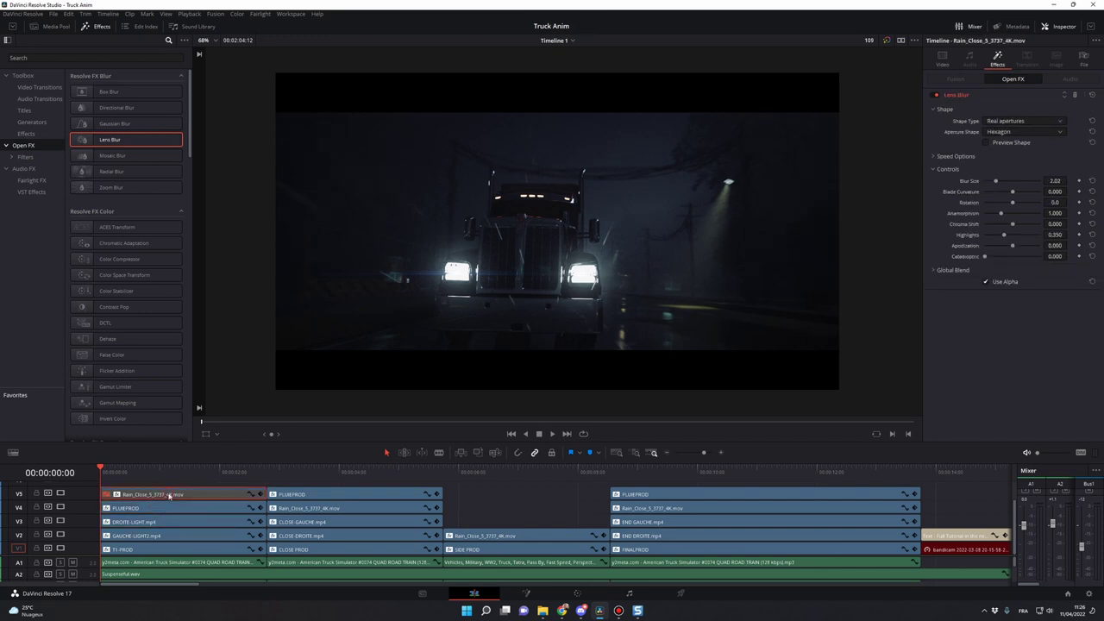
Play the opening shot from the start of the timeline to review the complete composite.
key(space)
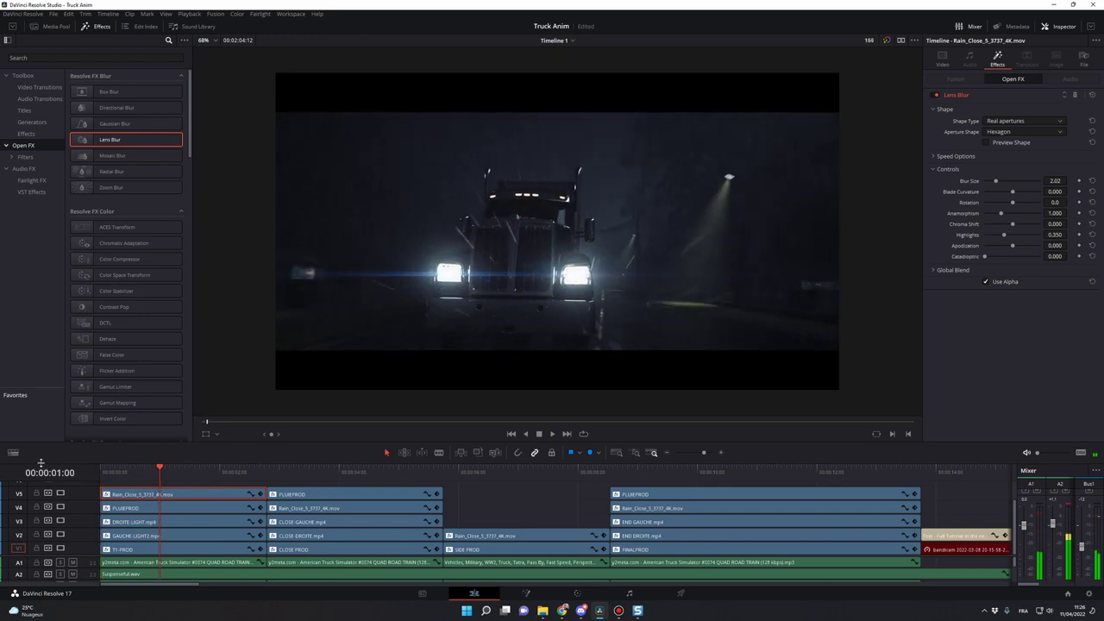
key(Home)
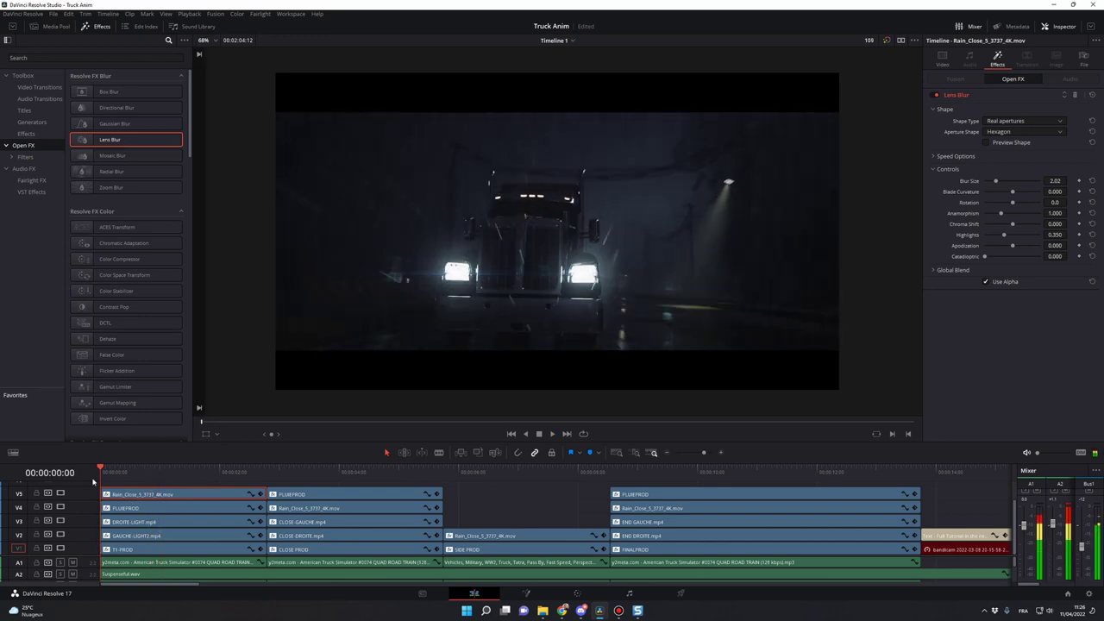
key(space)
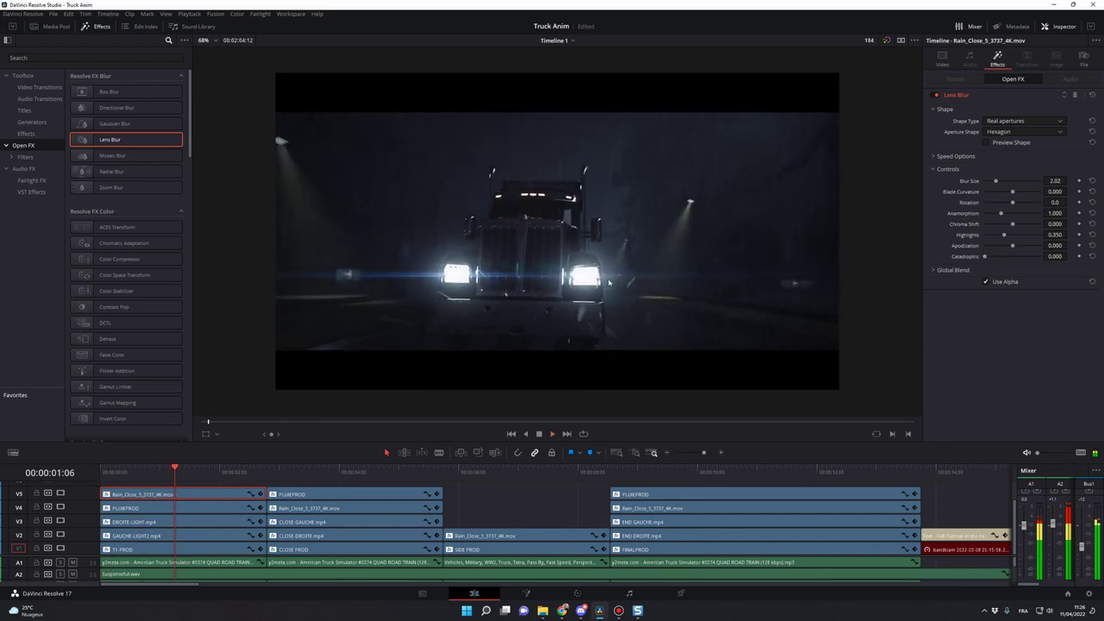